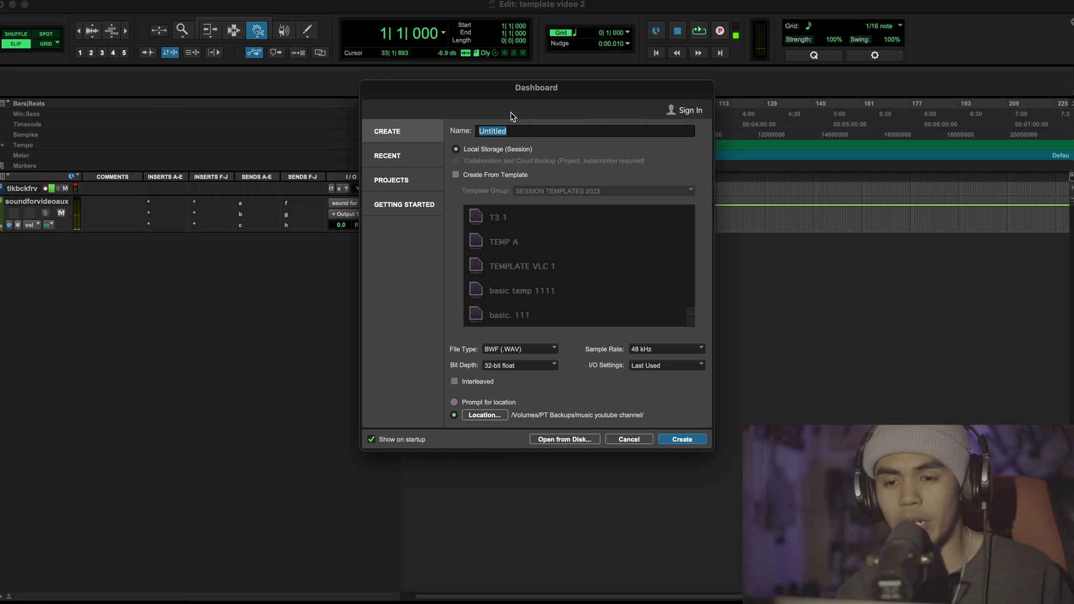
# Name the new session, keep 32-bit float bit depth, and shorten the soundforvideoaux track.
pyautogui.moveTo(512, 85); pyautogui.dragTo(501, 91)
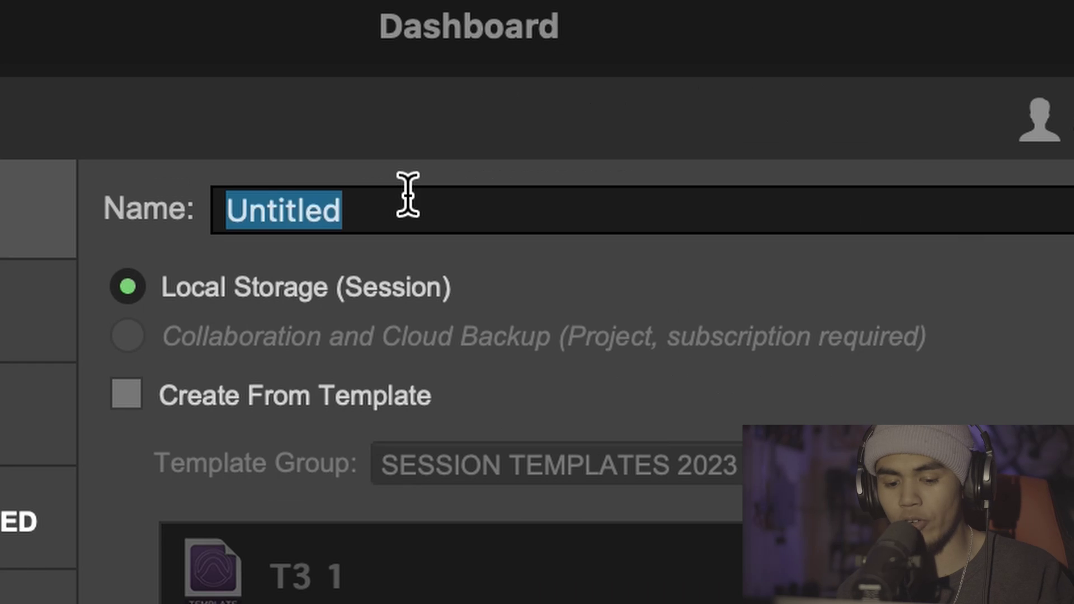
pyautogui.write('s1')
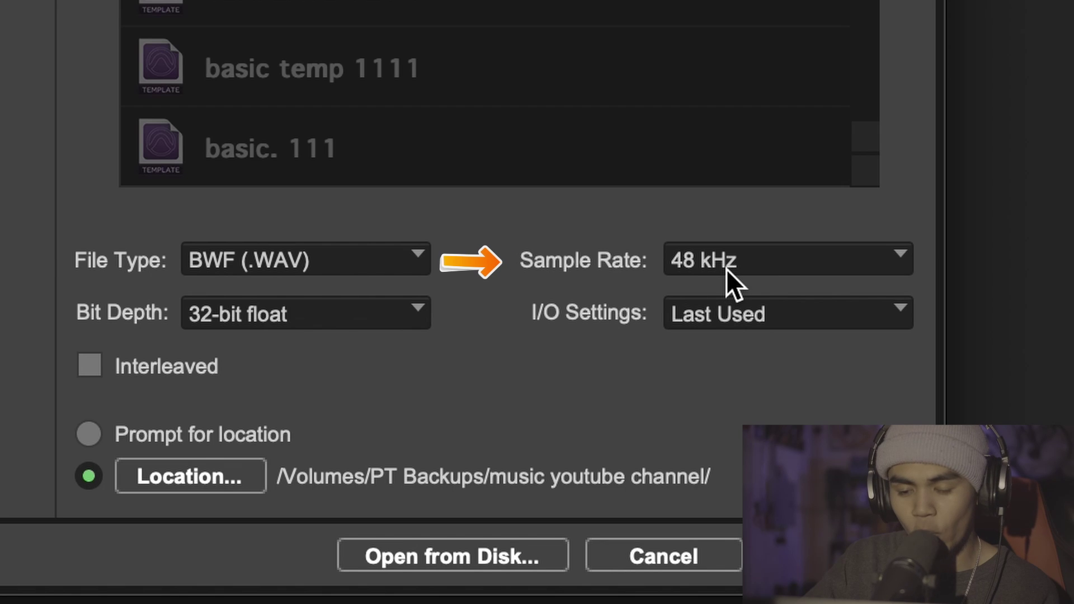
pyautogui.click(258, 312)
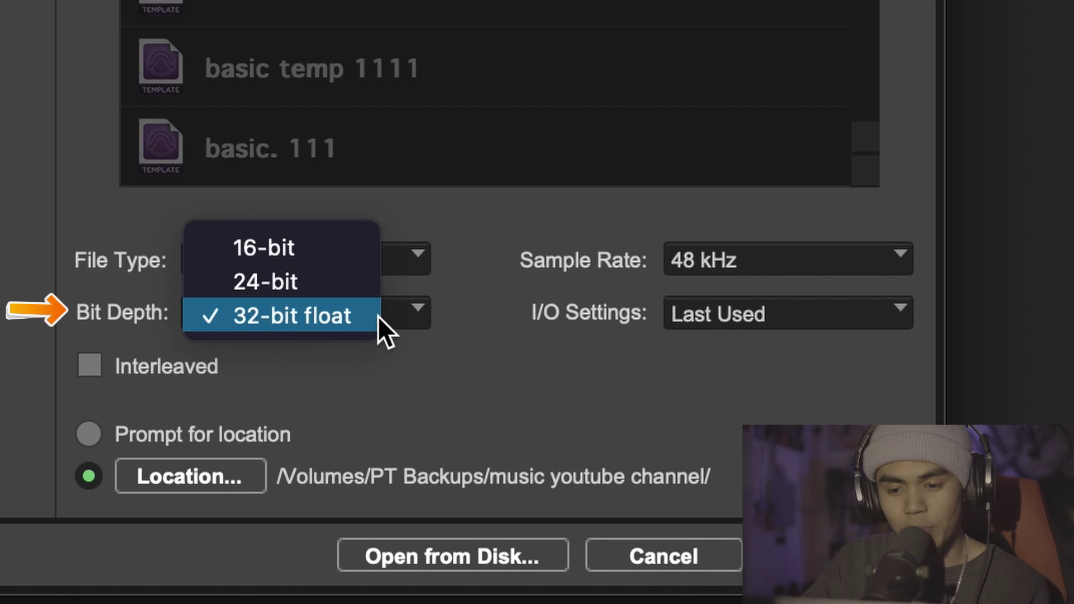
pyautogui.click(713, 314)
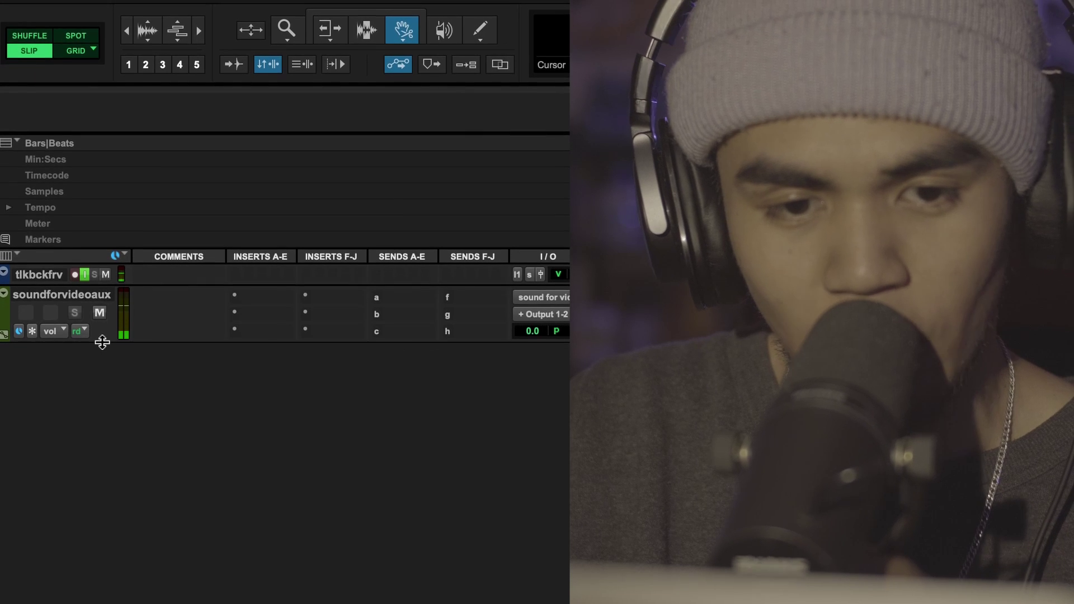
pyautogui.moveTo(64, 232); pyautogui.dragTo(53, 221)
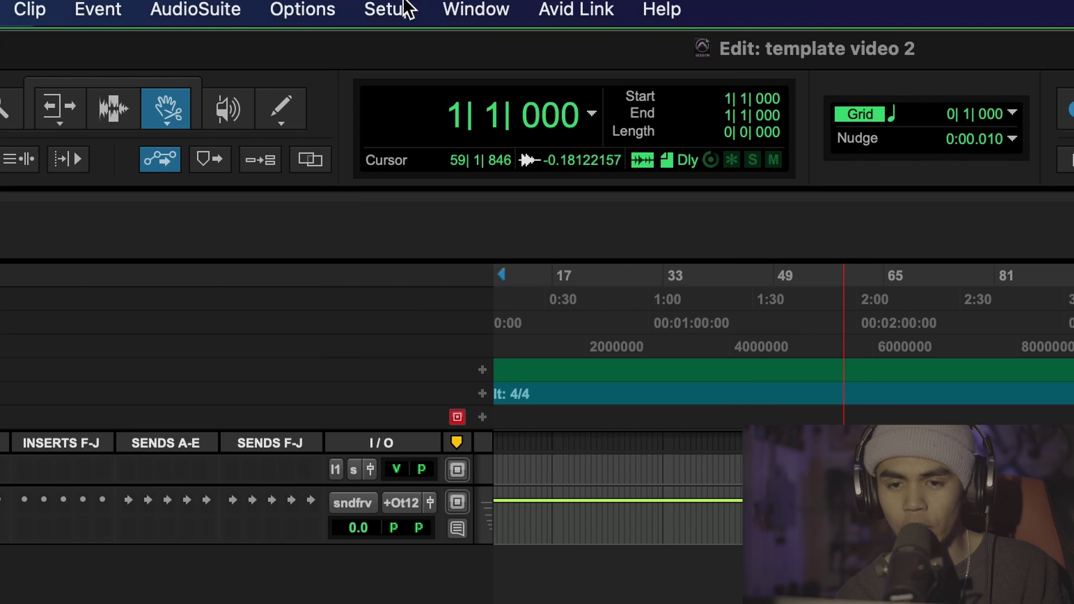
pyautogui.click(400, 10)
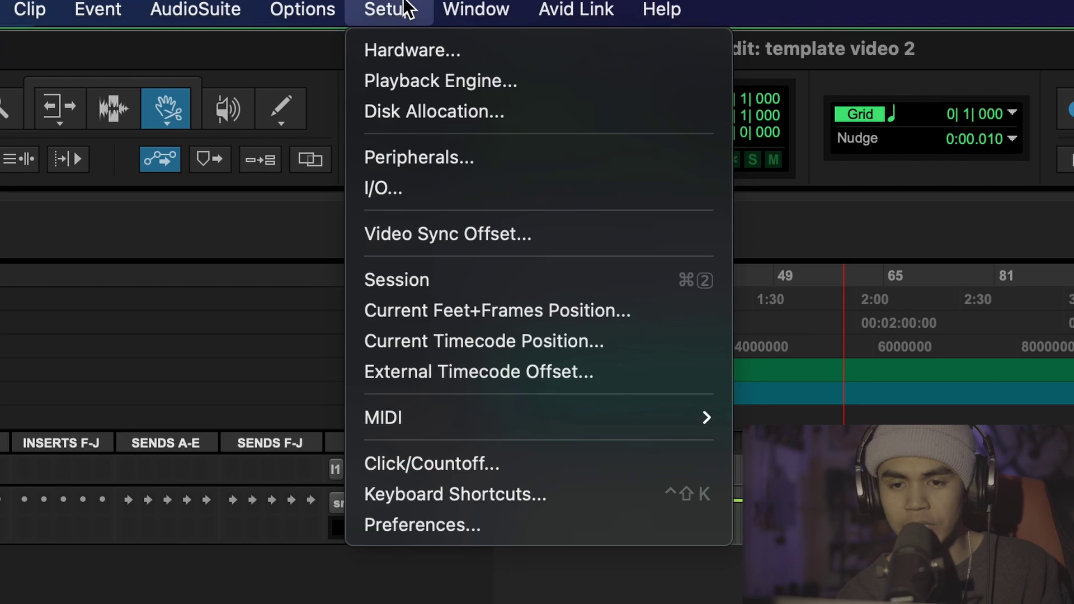
pyautogui.click(439, 84)
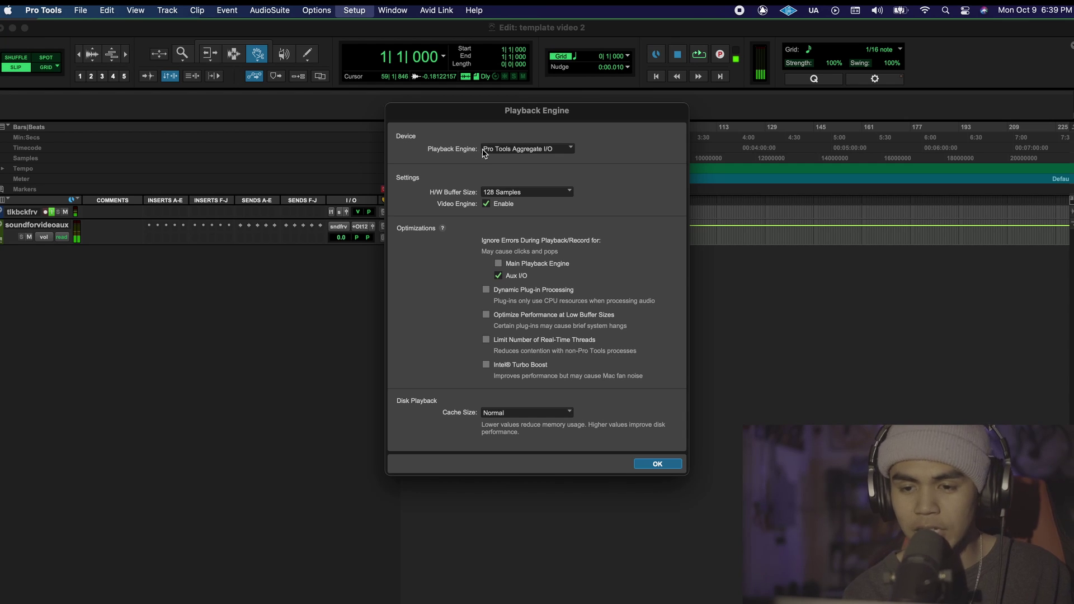
pyautogui.click(484, 149)
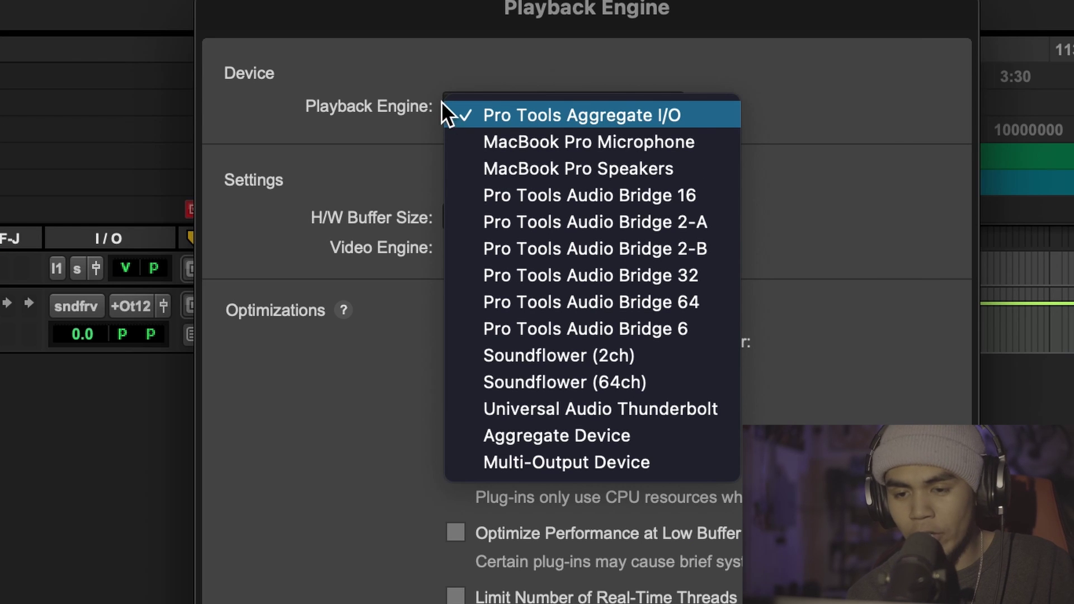
pyautogui.click(420, 79)
pyautogui.click(580, 109)
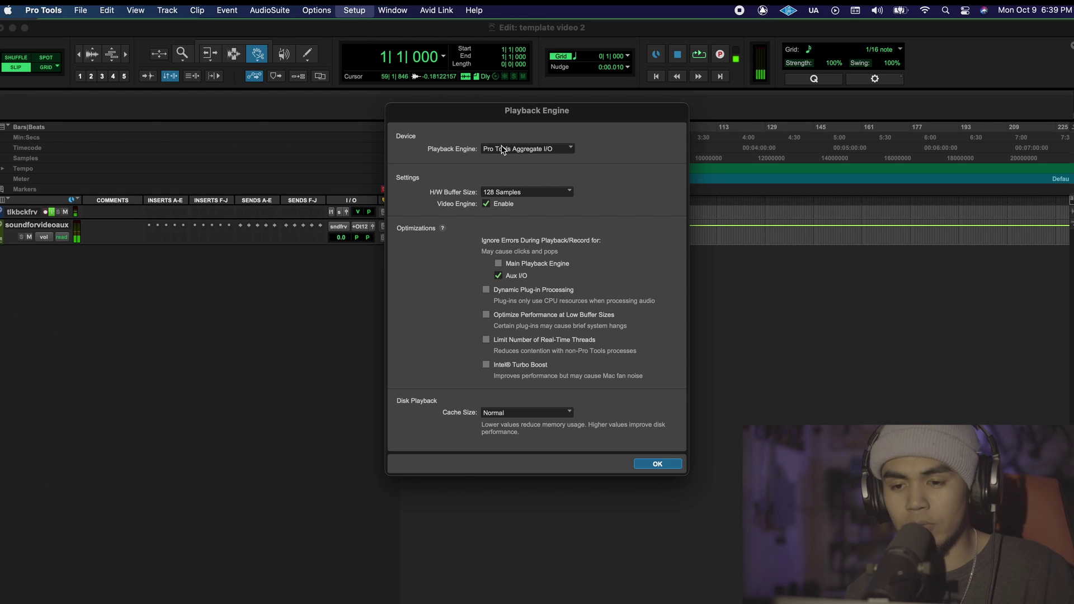
pyautogui.click(502, 149)
pyautogui.click(465, 193)
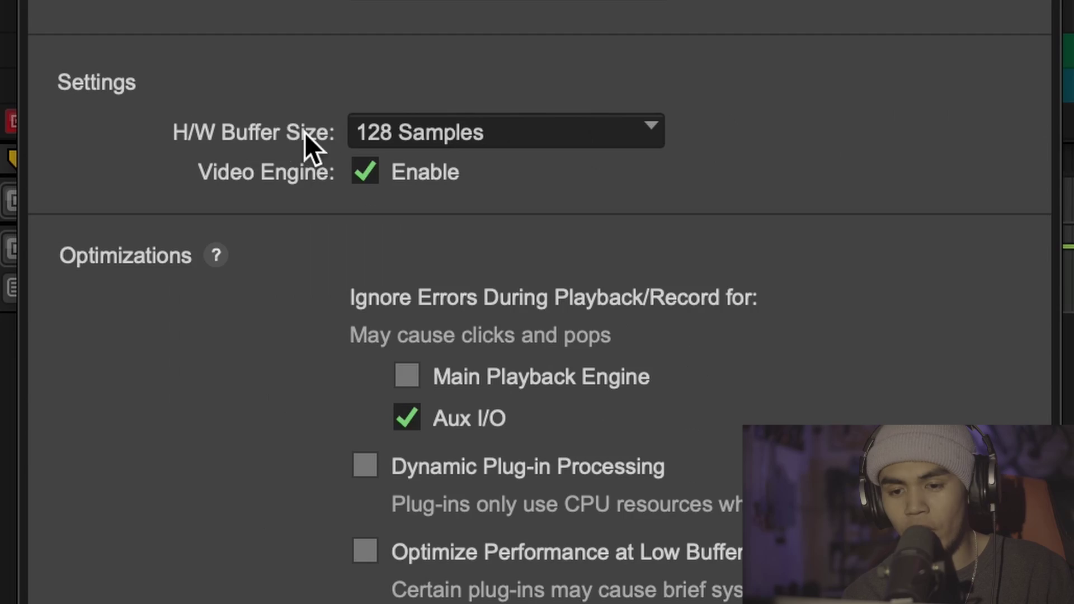
pyautogui.click(375, 132)
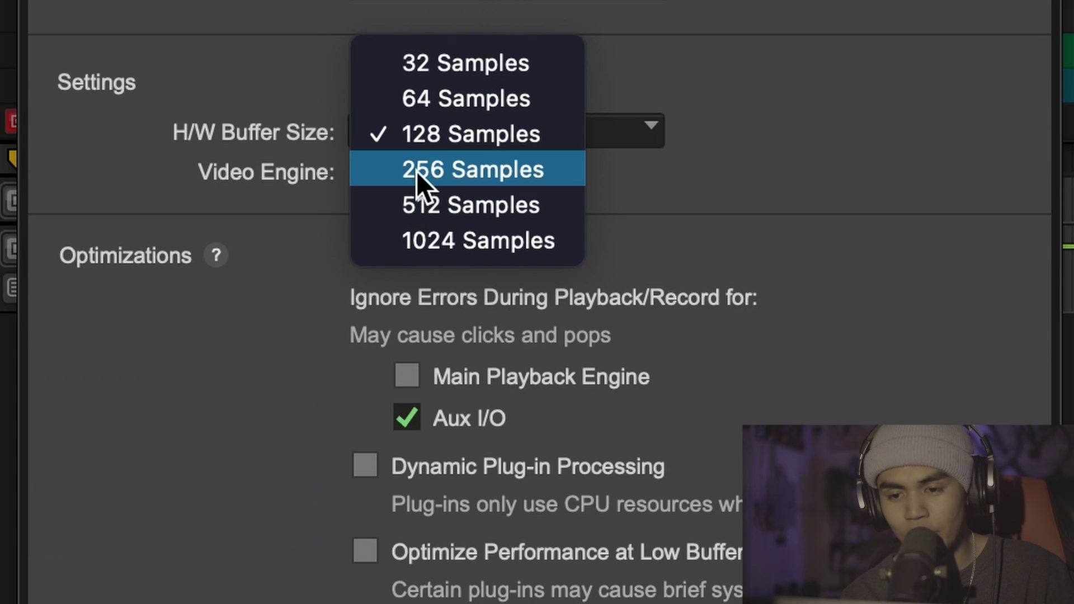
pyautogui.press('Escape')
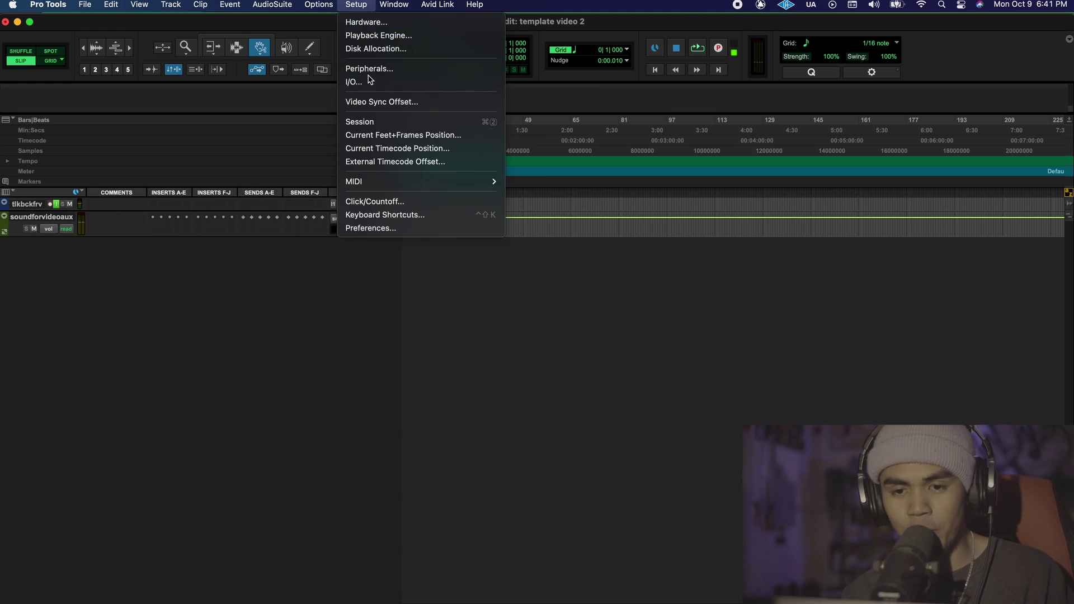
pyautogui.click(353, 82)
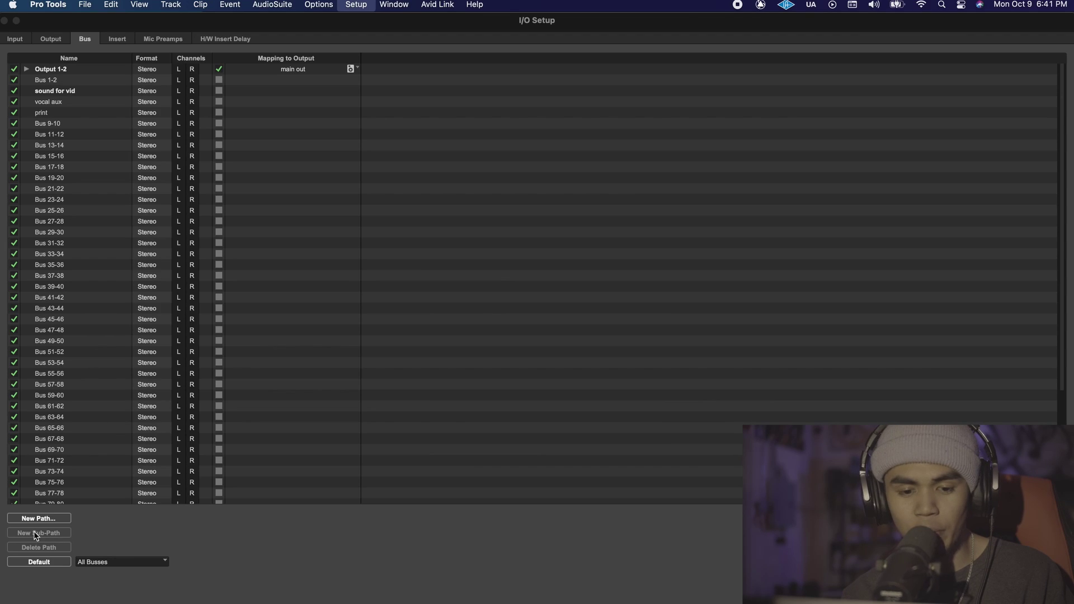
pyautogui.click(37, 519)
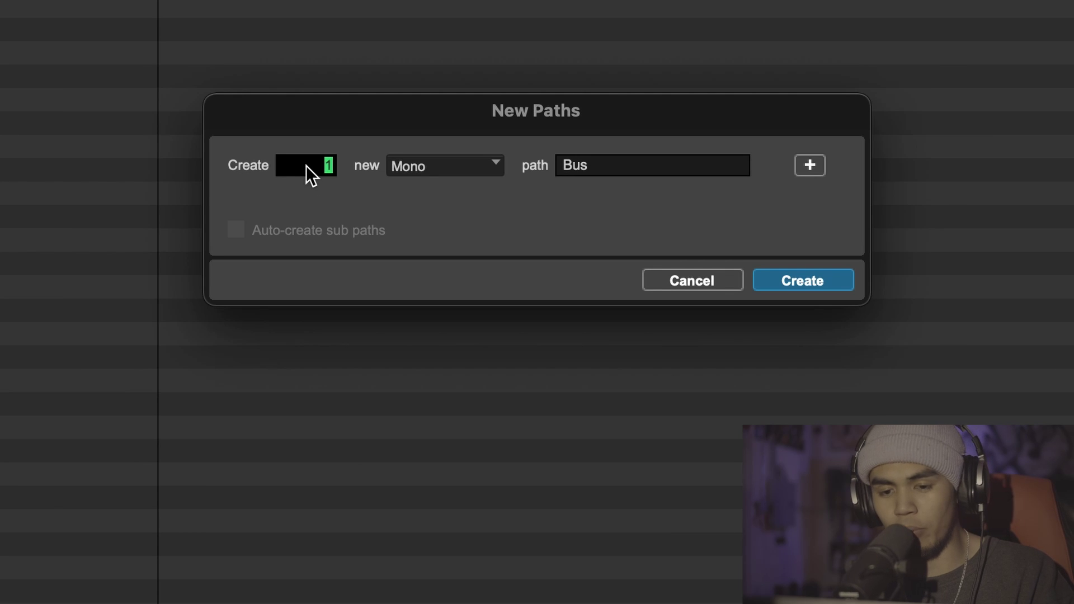
pyautogui.write('10')
pyautogui.click(401, 175)
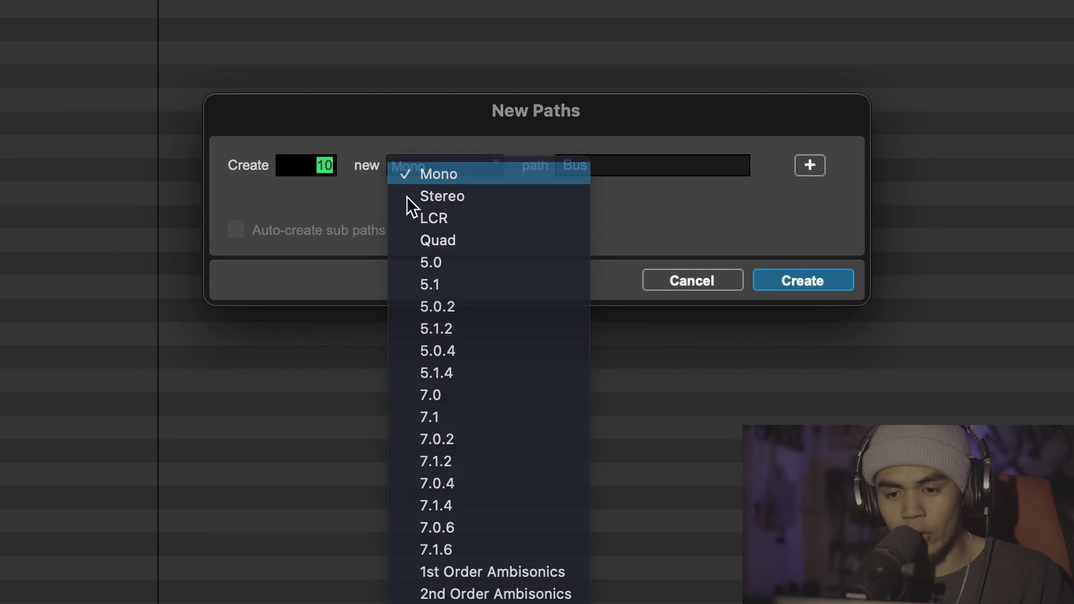
pyautogui.click(421, 182)
pyautogui.click(691, 282)
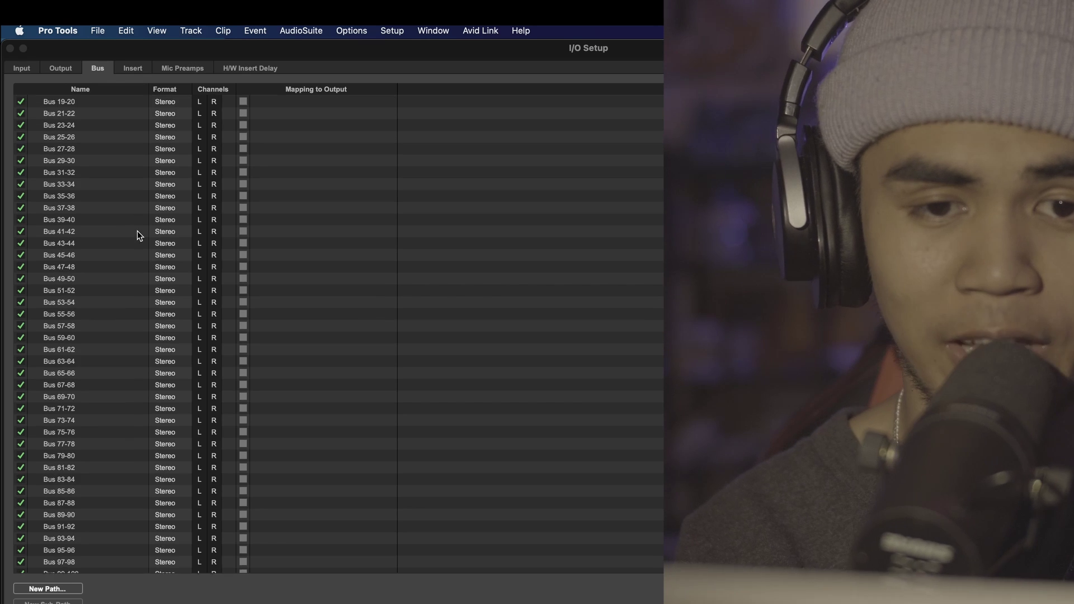
pyautogui.scroll(3, 137, 231)
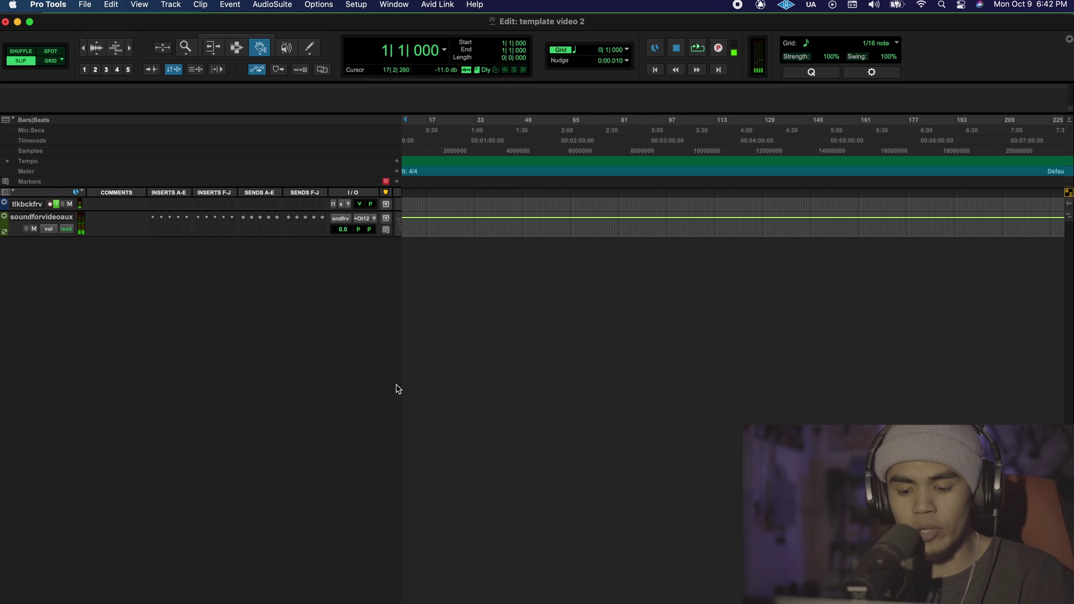
# Create three mono audio tracks named vocals.
pyautogui.press('super+shift+n')
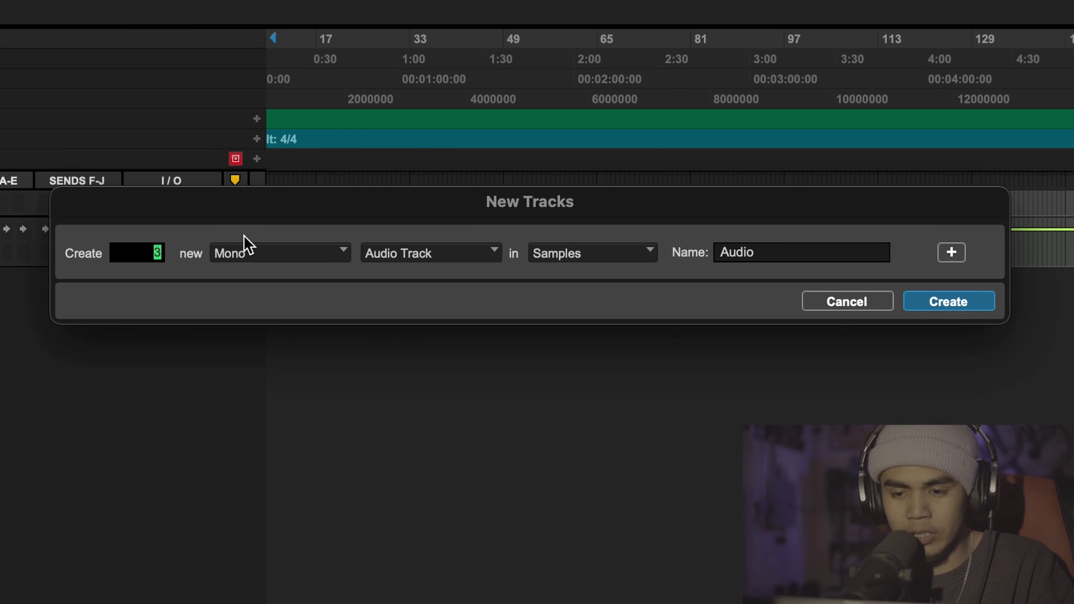
pyautogui.press('Tab')
pyautogui.write('v')
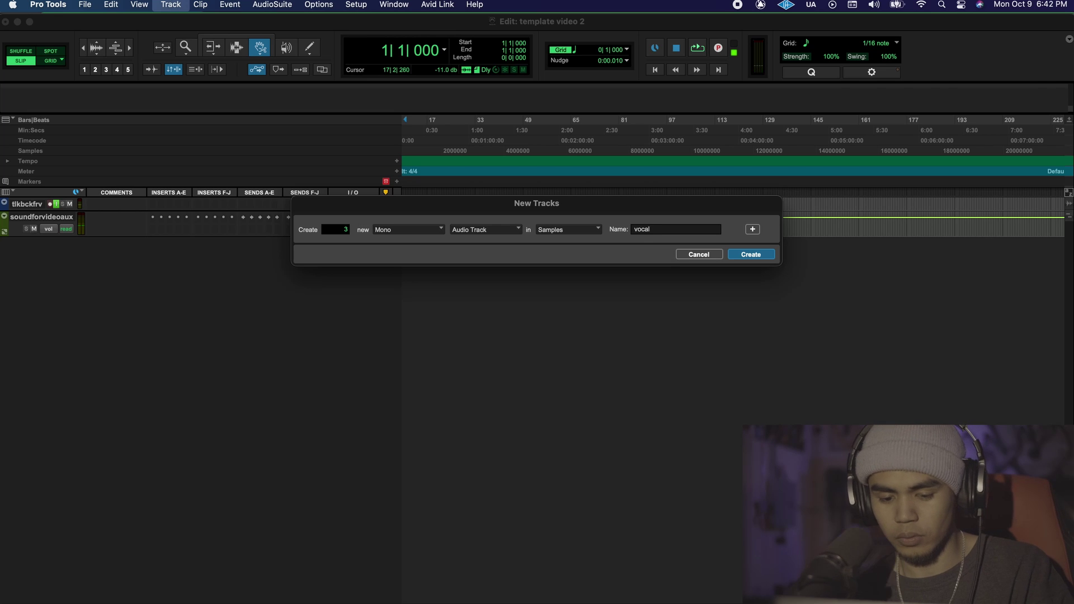
pyautogui.press('Return')
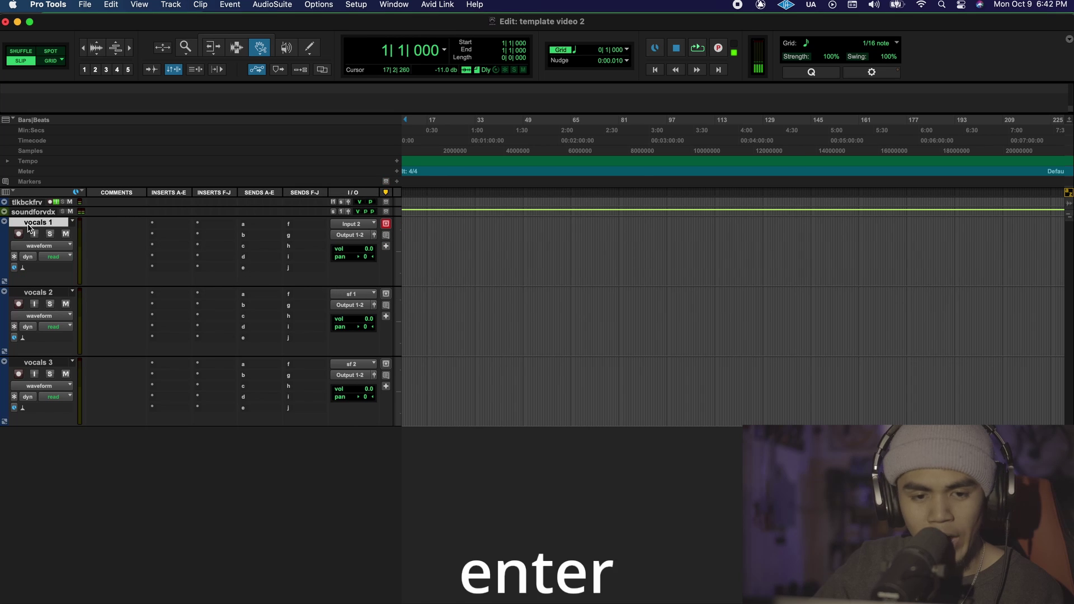
# Rename vocals 1 to 'recording mic' and colour it red.
pyautogui.doubleClick(28, 224)
pyautogui.write('rec')
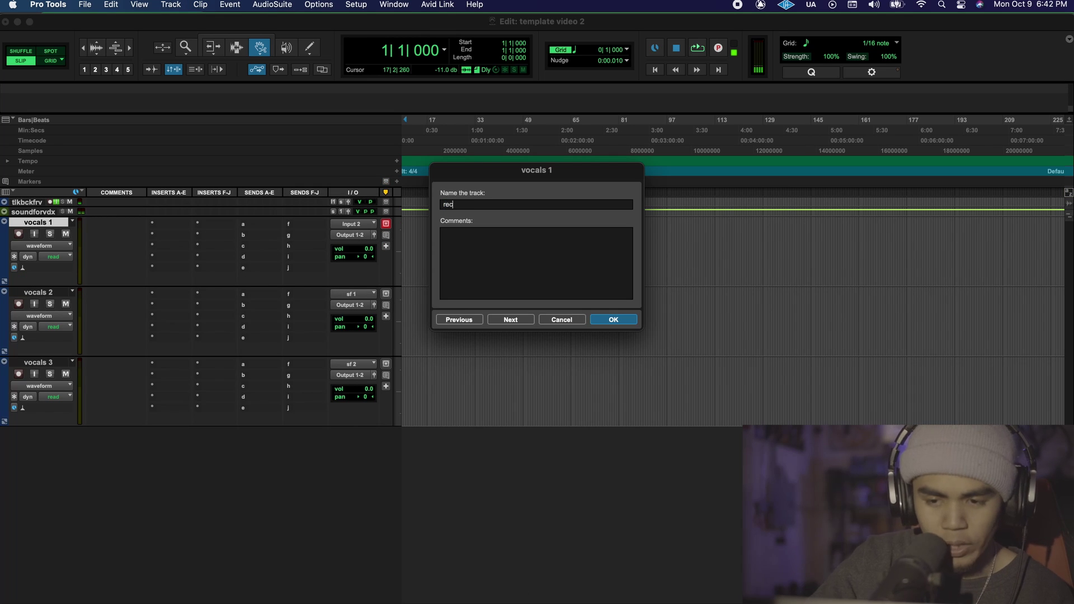
pyautogui.write('ording mic')
pyautogui.press('Return')
pyautogui.doubleClick(5, 237)
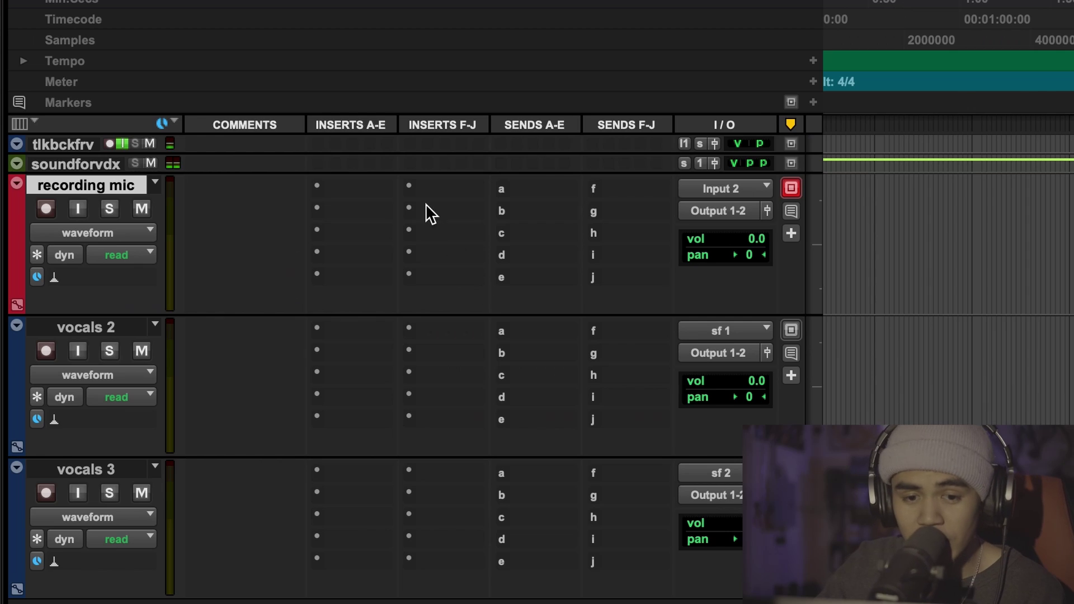
# Show the I/O column, set recording mic's input to Input 1, and enable input monitoring.
pyautogui.click(190, 8)
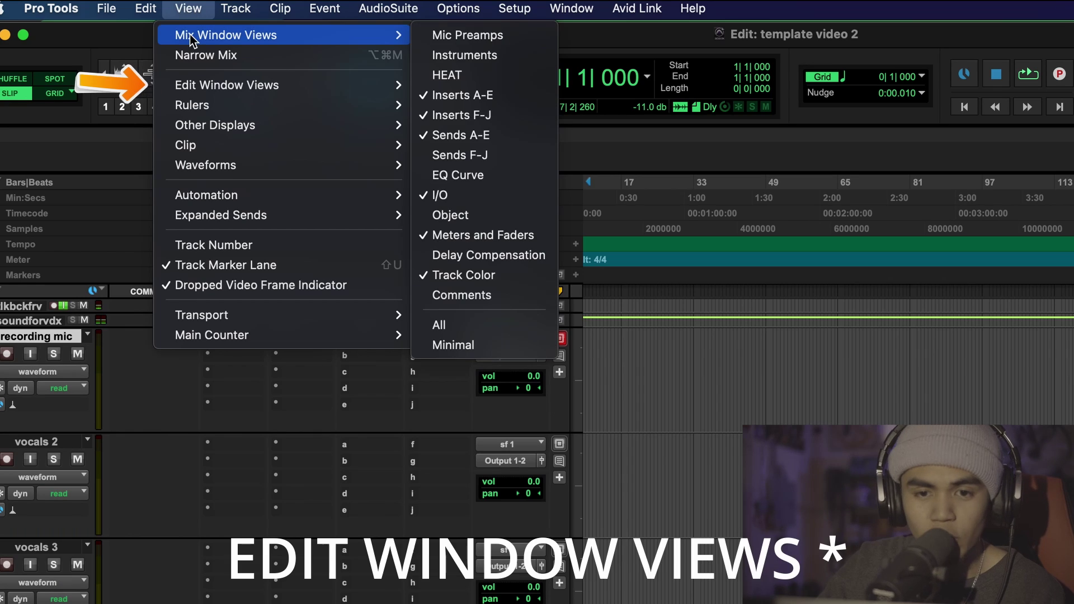
pyautogui.moveTo(396, 38)
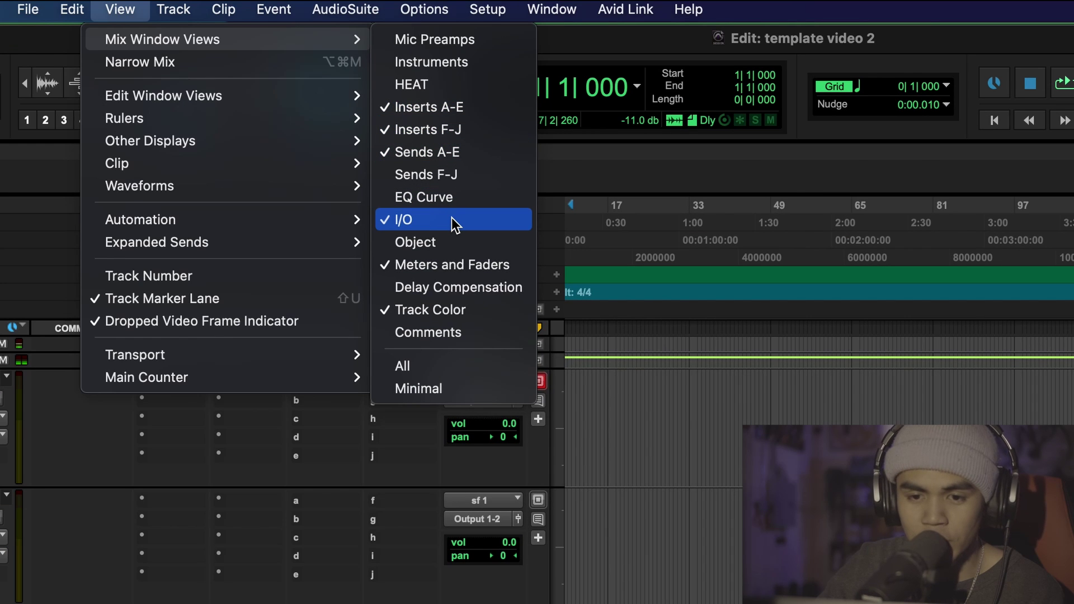
pyautogui.click(452, 219)
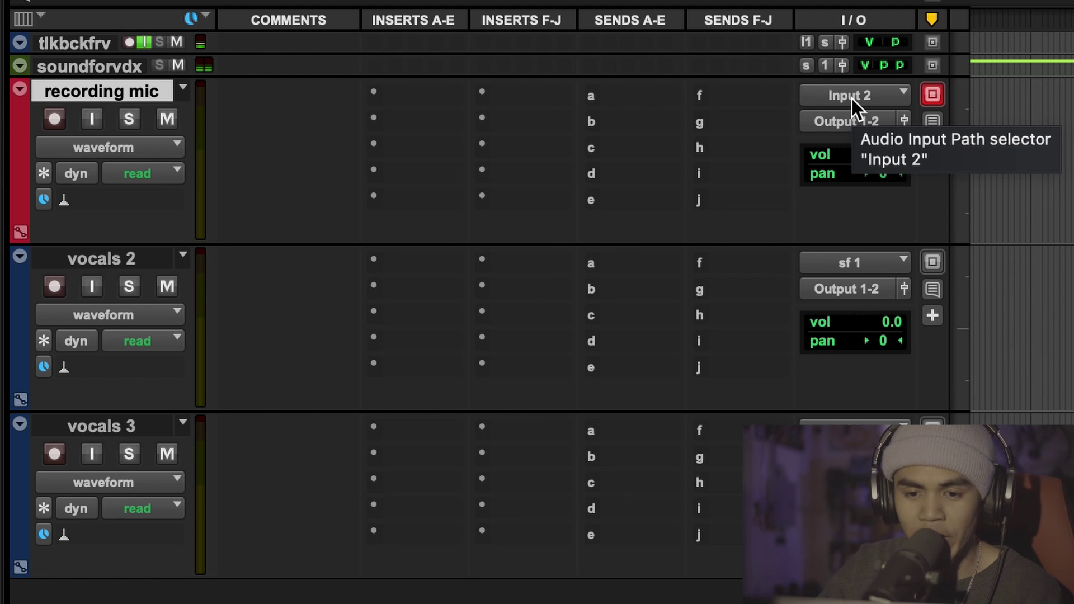
pyautogui.click(851, 98)
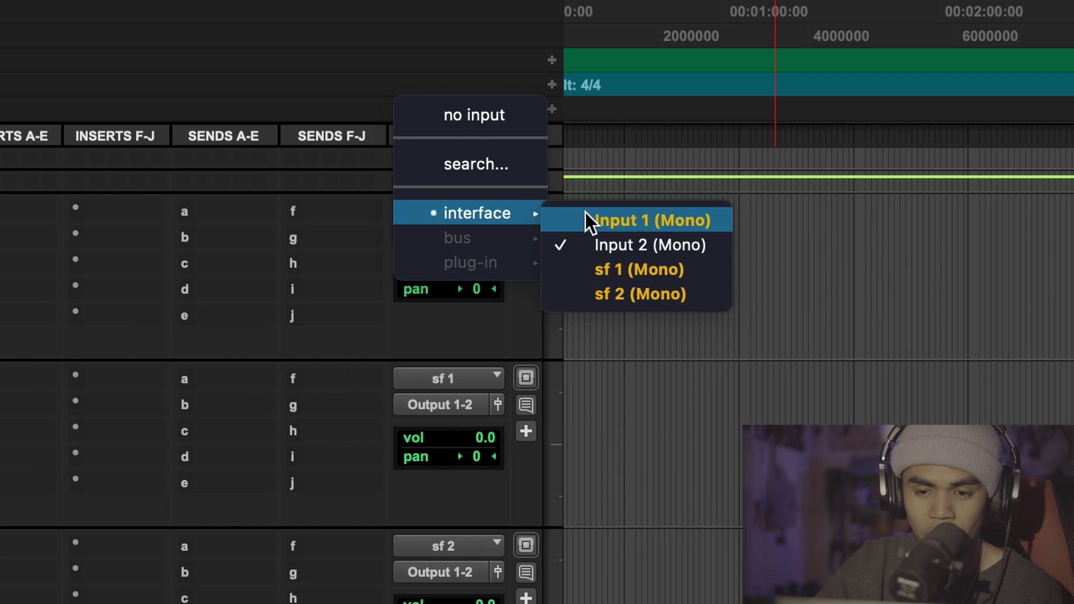
pyautogui.click(586, 217)
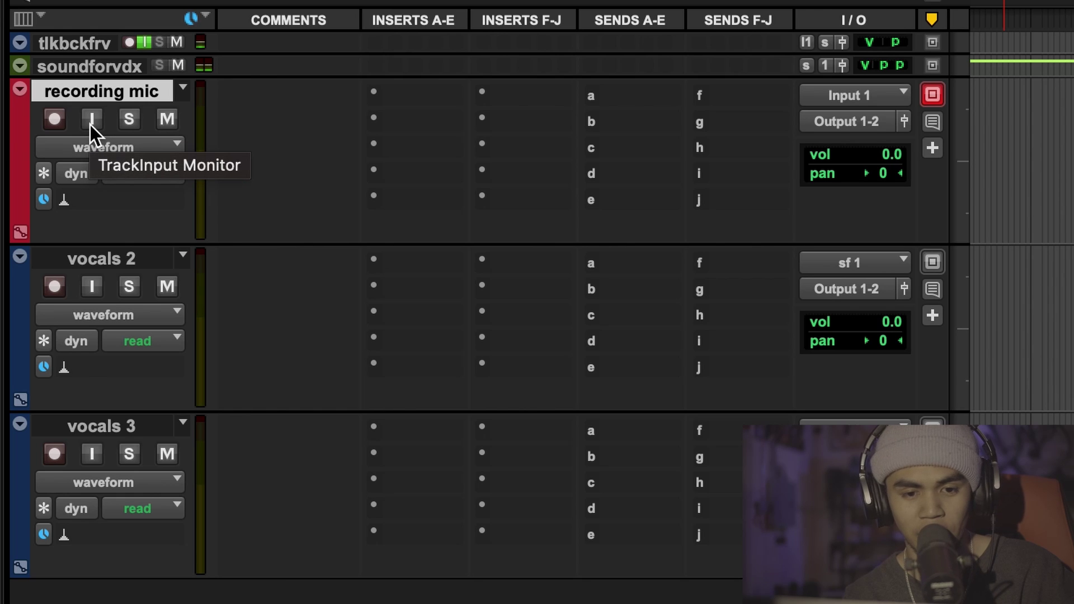
pyautogui.click(91, 118)
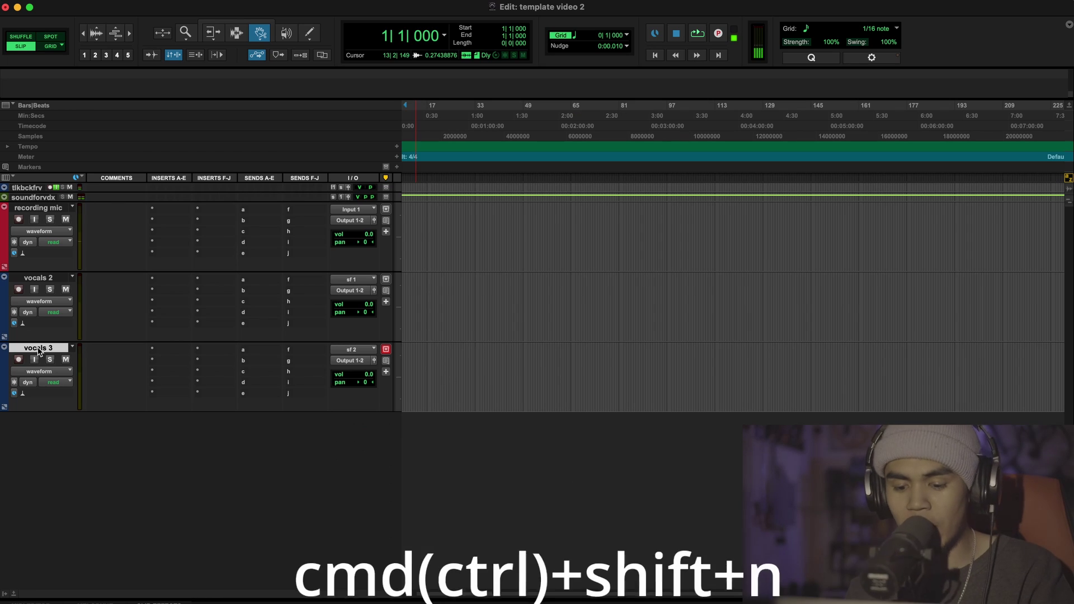
# Create a new stereo Aux Input track, Aux 1.
pyautogui.press('super+shift+n')
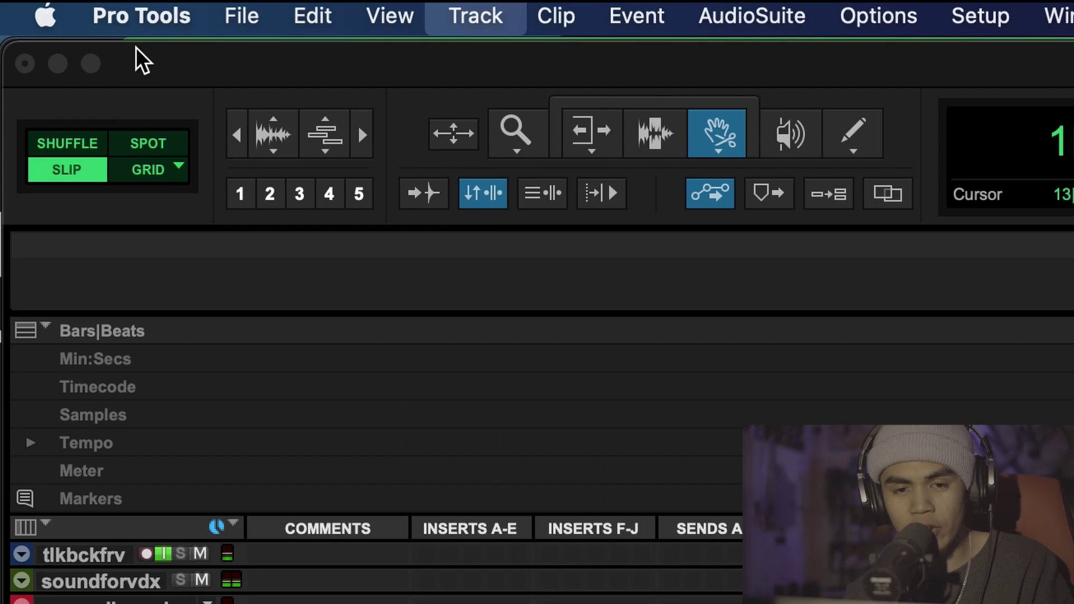
pyautogui.click(245, 5)
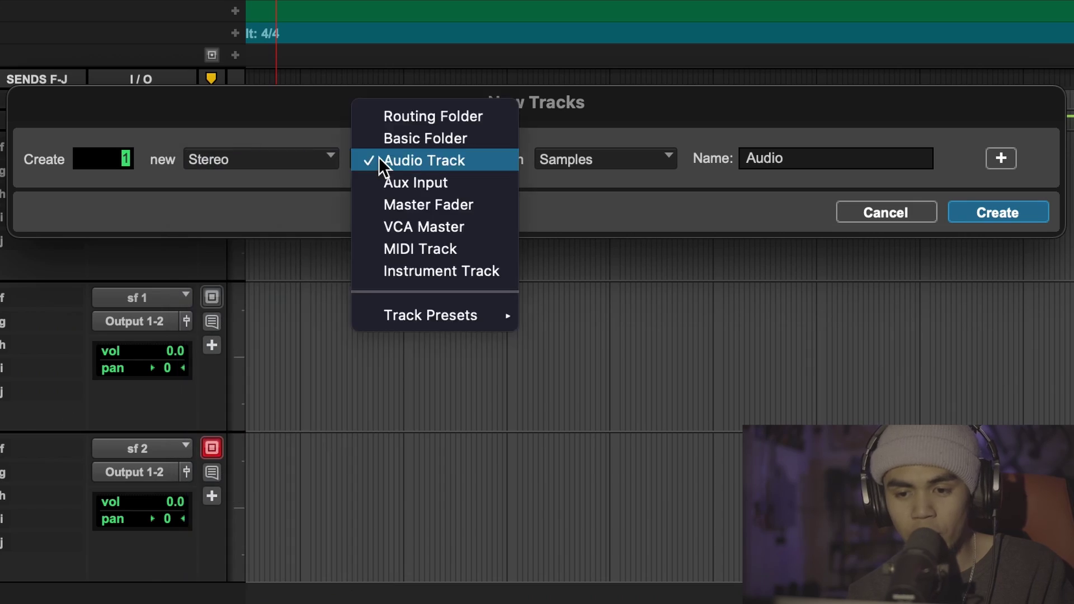
pyautogui.click(391, 179)
pyautogui.press('Return')
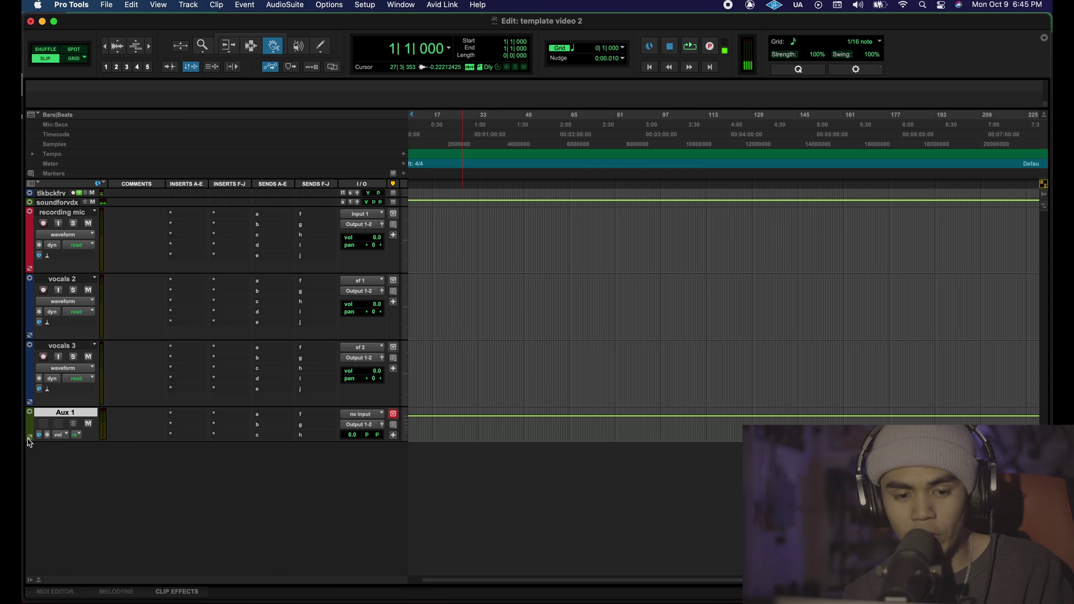
# Colour the Aux 1 track magenta.
pyautogui.doubleClick(31, 423)
pyautogui.click(117, 309)
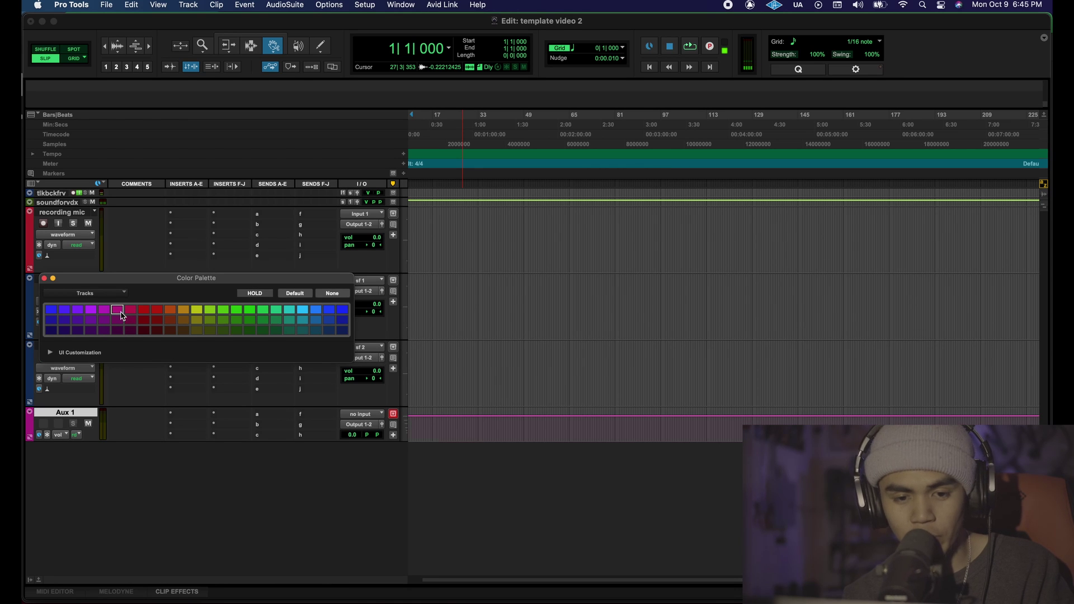
pyautogui.click(44, 278)
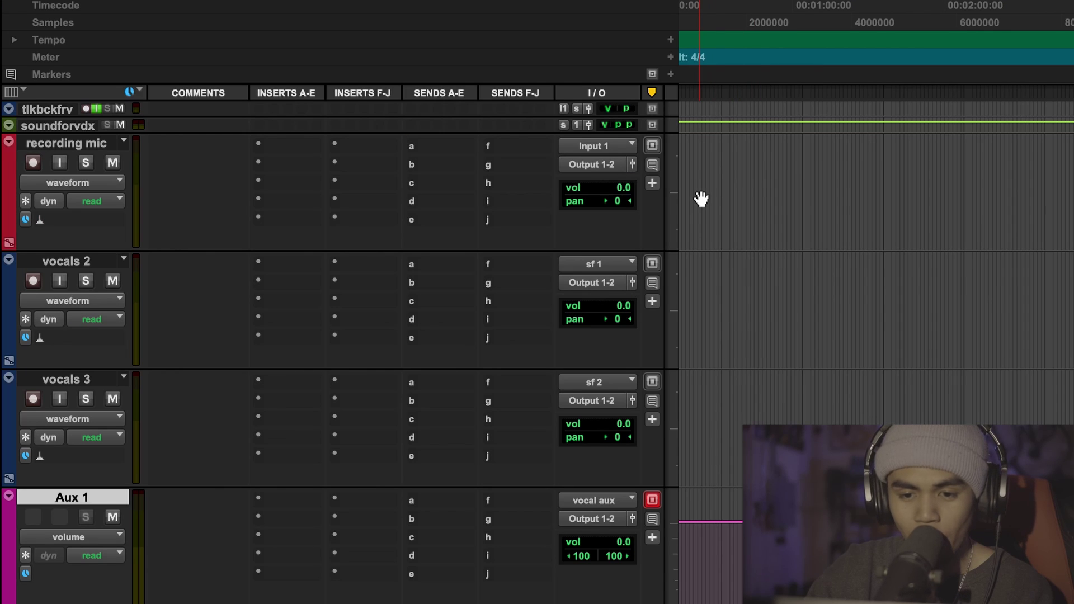
pyautogui.hscroll(-2, 701, 199)
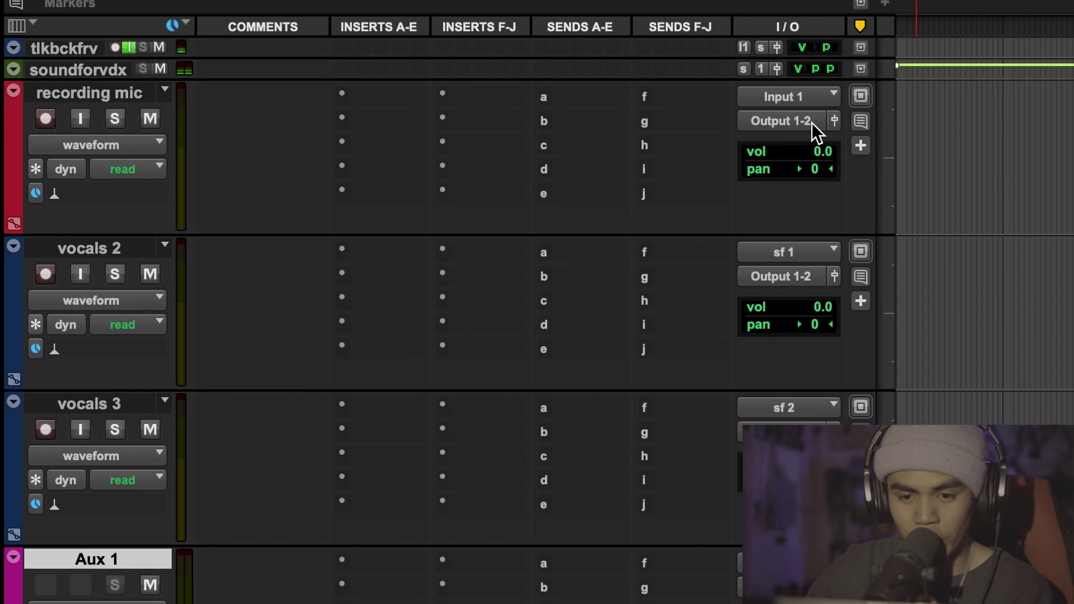
# Route the outputs of recording mic, vocals 2 and vocals 3 to the vocal aux bus.
pyautogui.click(811, 123)
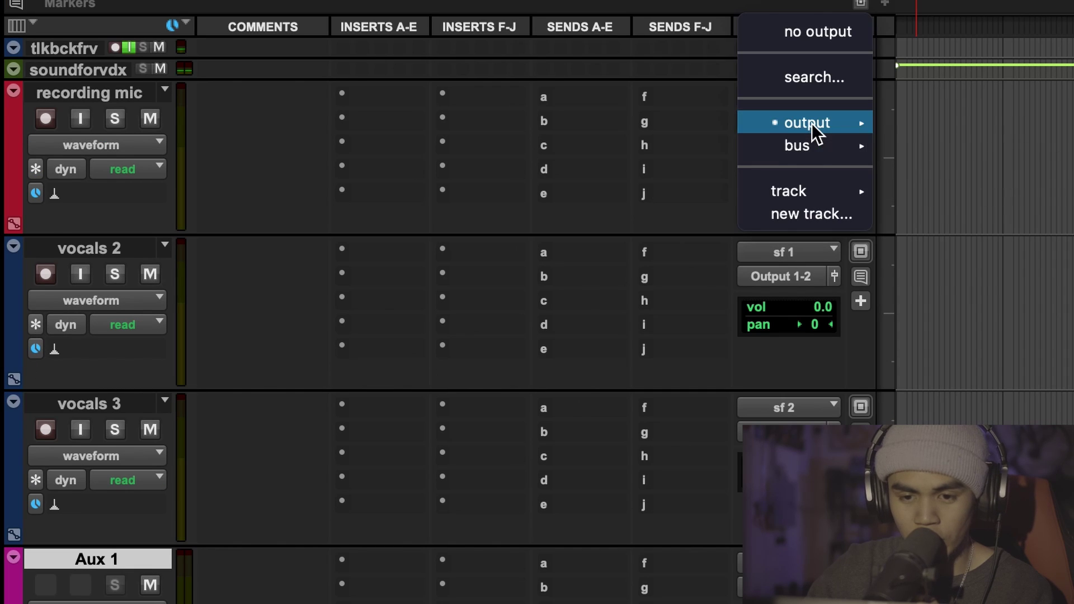
pyautogui.moveTo(815, 149)
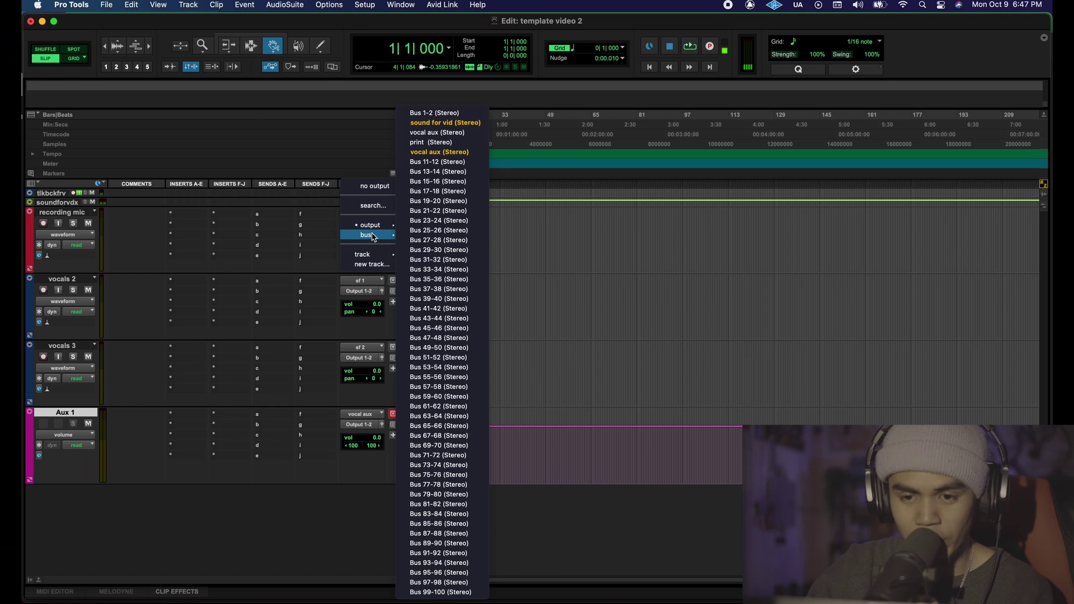
pyautogui.click(435, 152)
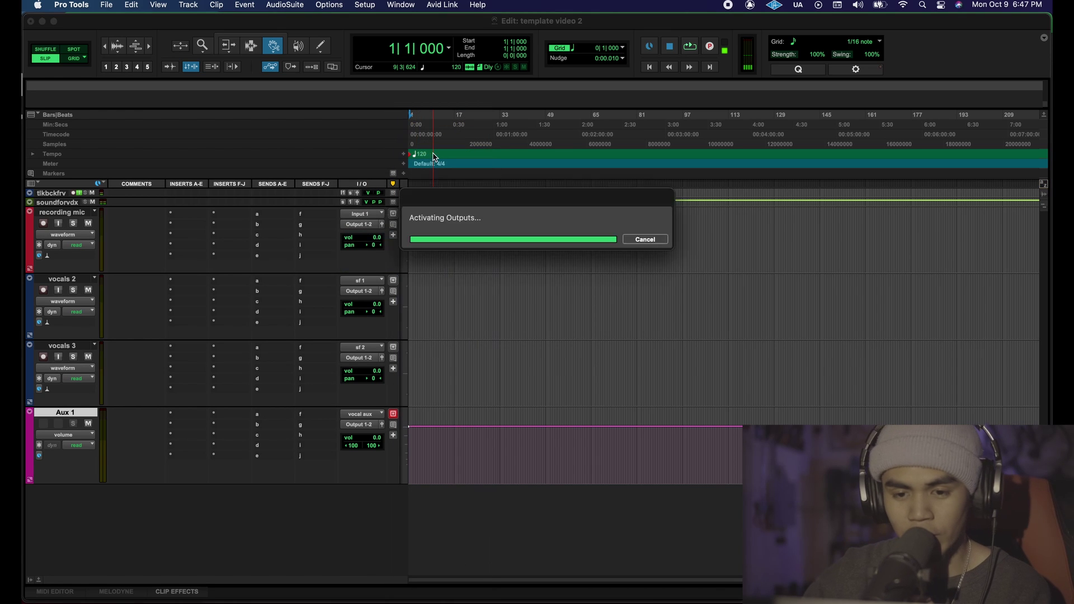
pyautogui.click(358, 291)
pyautogui.moveTo(365, 301)
pyautogui.click(455, 152)
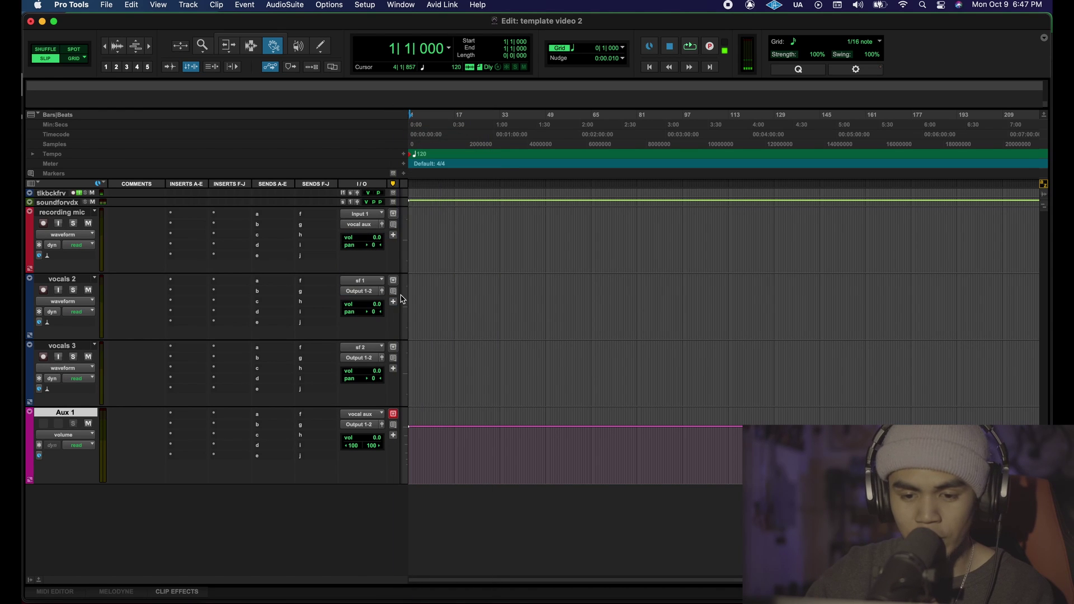
pyautogui.click(361, 359)
pyautogui.moveTo(366, 368)
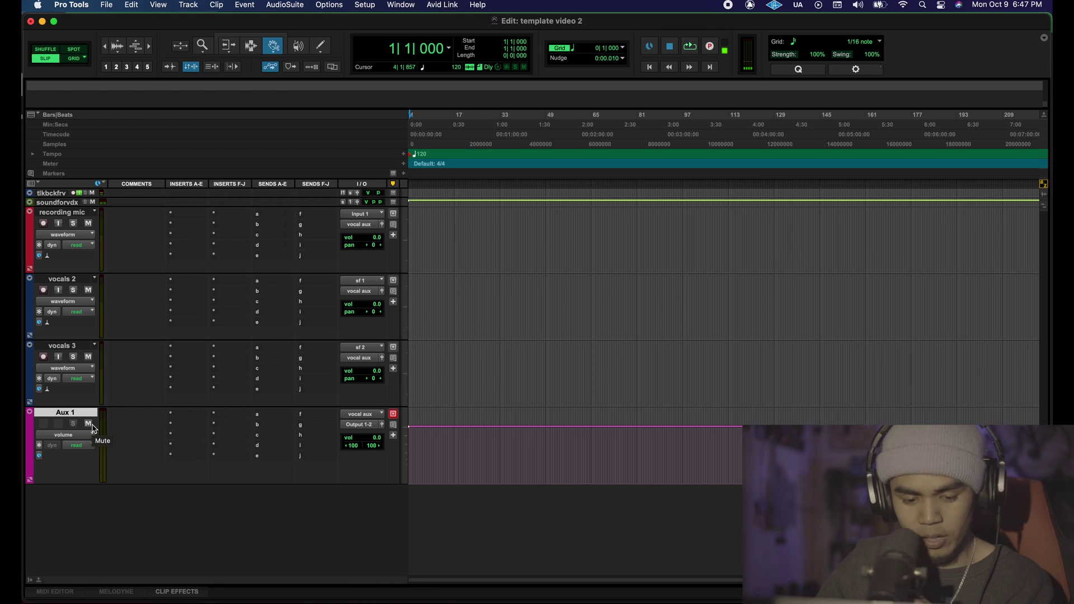
pyautogui.press('super+shift+n')
# Create a stereo Aux Input track named print.
pyautogui.click(400, 219)
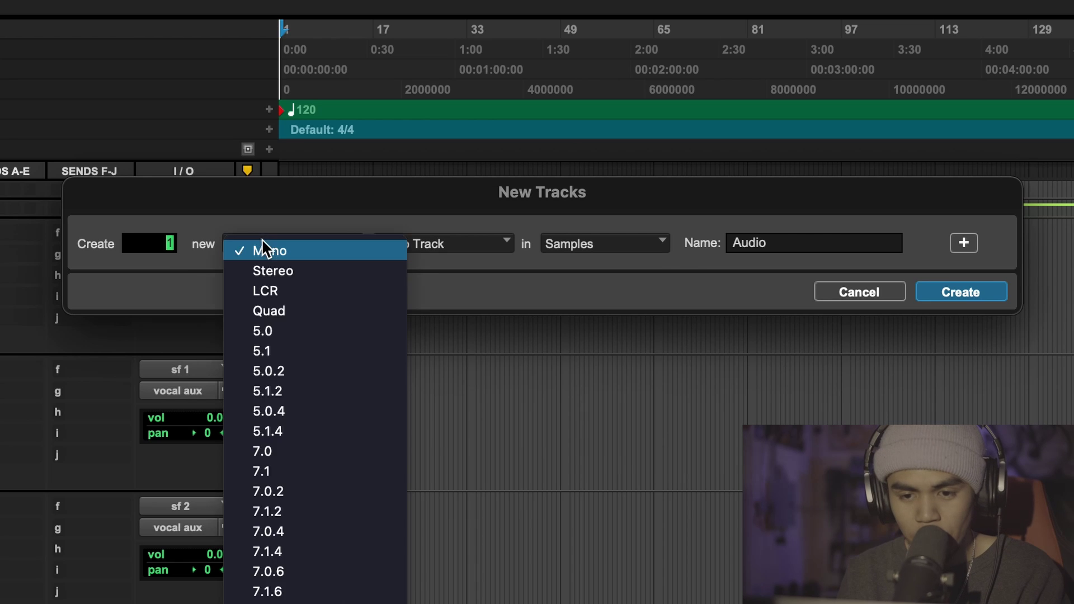
pyautogui.click(266, 270)
pyautogui.click(444, 242)
pyautogui.click(448, 266)
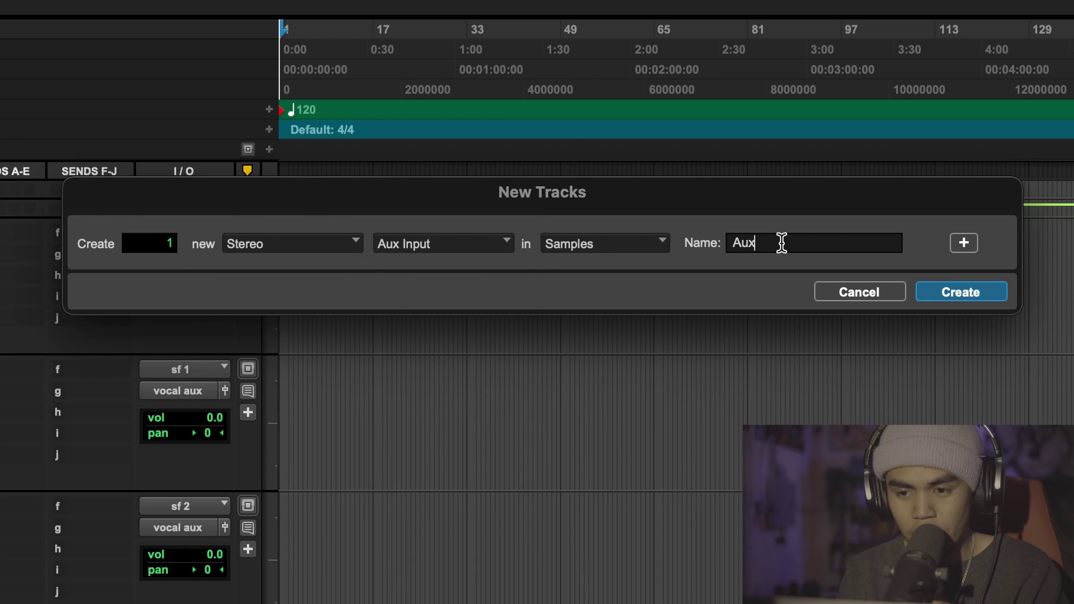
pyautogui.press('BackSpace')
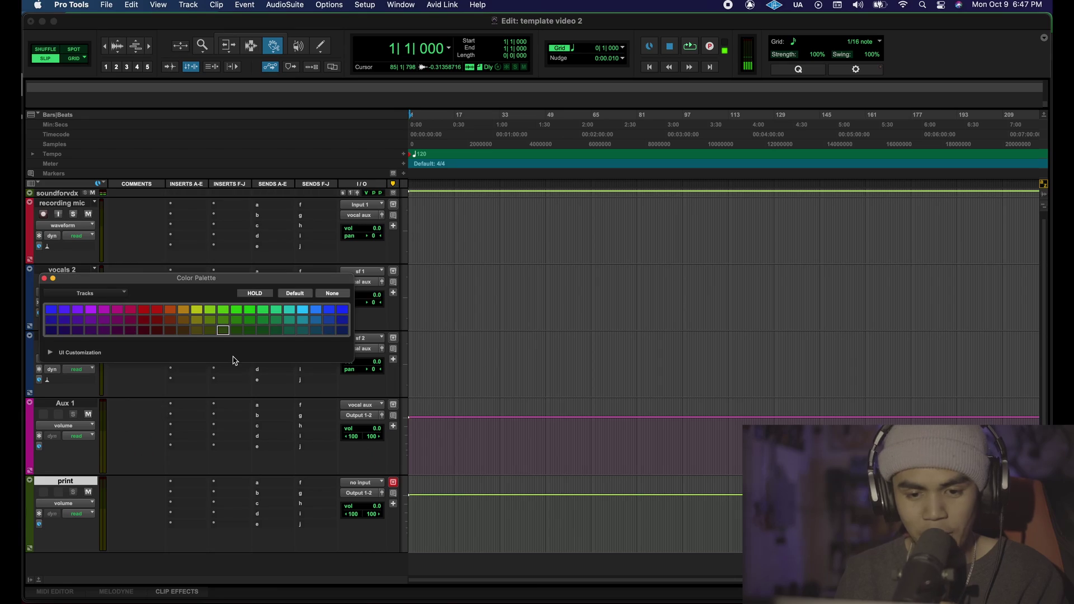
# Colour the print track yellow and feed its input from Bus 11-12.
pyautogui.click(196, 310)
pyautogui.click(42, 278)
pyautogui.click(363, 482)
pyautogui.moveTo(367, 488)
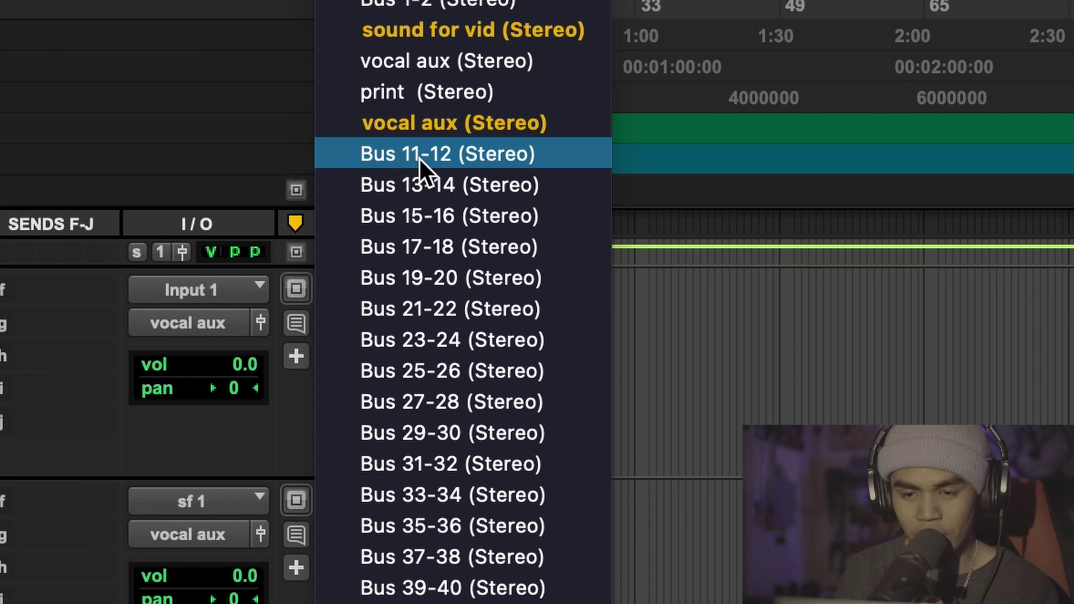
pyautogui.click(418, 157)
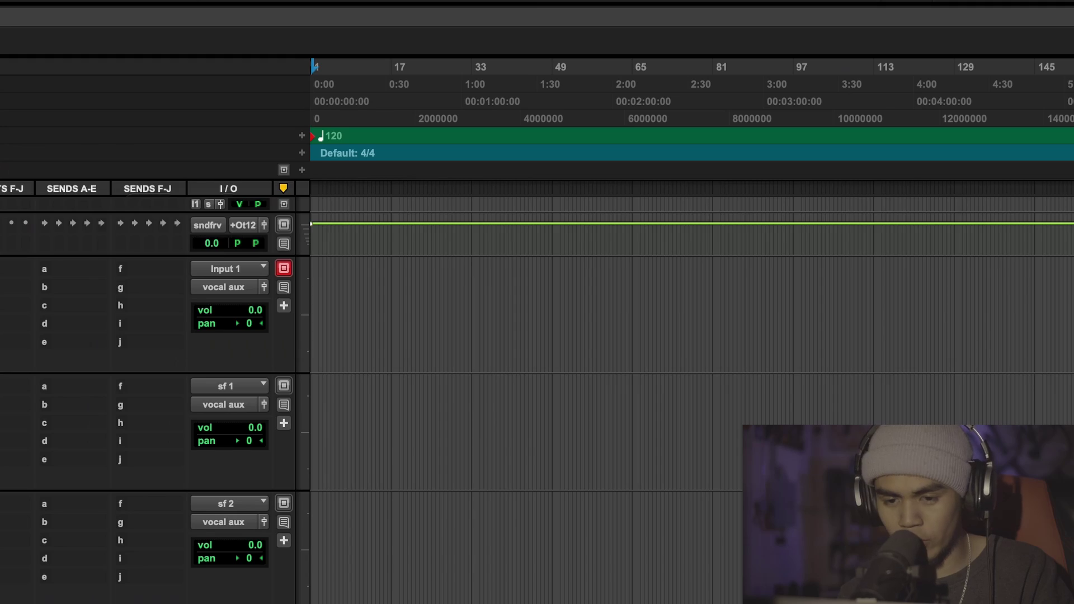
# Create a stereo audio track named BEAT.
pyautogui.press('super+shift+n')
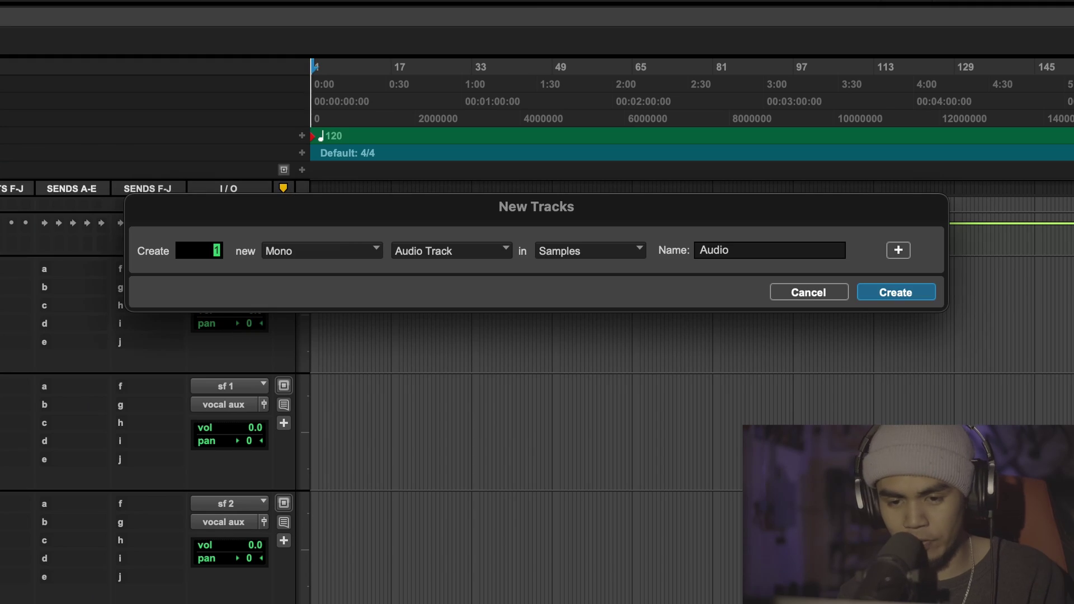
pyautogui.click(328, 247)
pyautogui.click(329, 275)
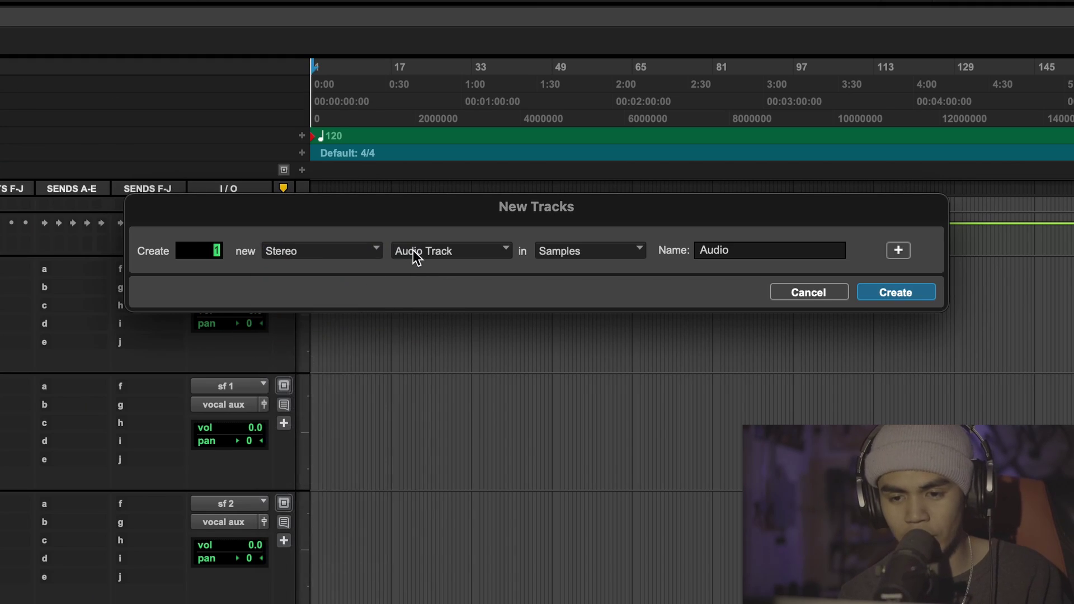
pyautogui.click(415, 254)
pyautogui.click(439, 255)
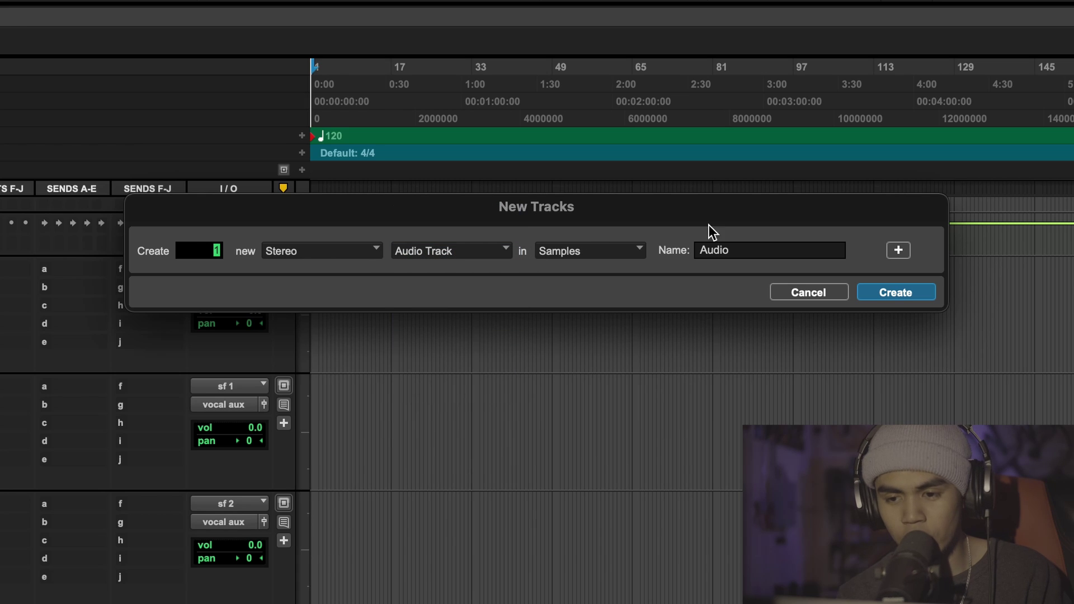
pyautogui.doubleClick(756, 247)
pyautogui.write('BEAT')
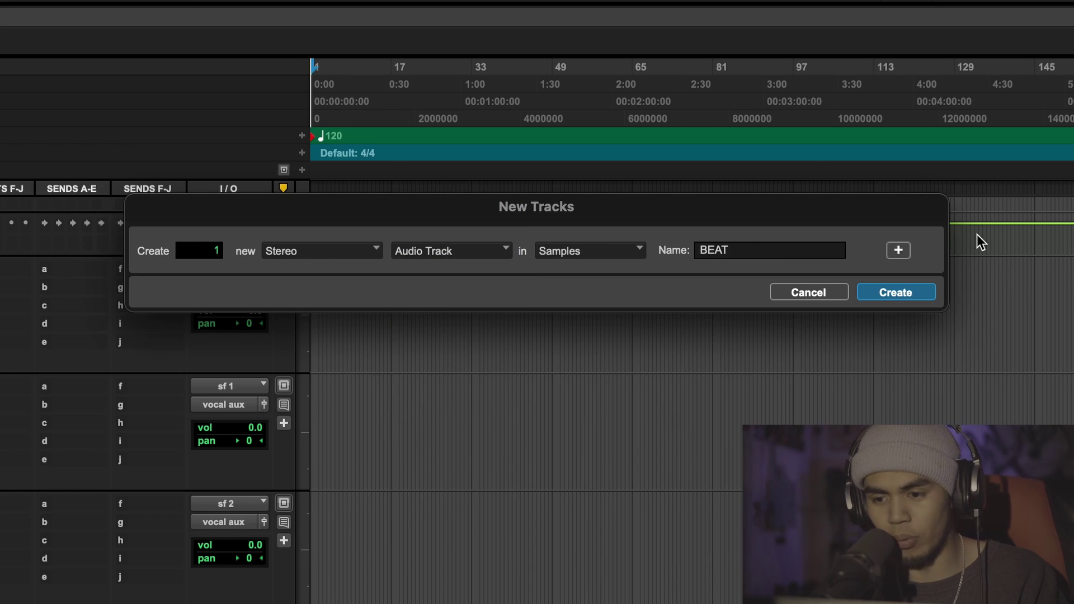
pyautogui.press('Return')
# Colour the BEAT track teal.
pyautogui.doubleClick(29, 324)
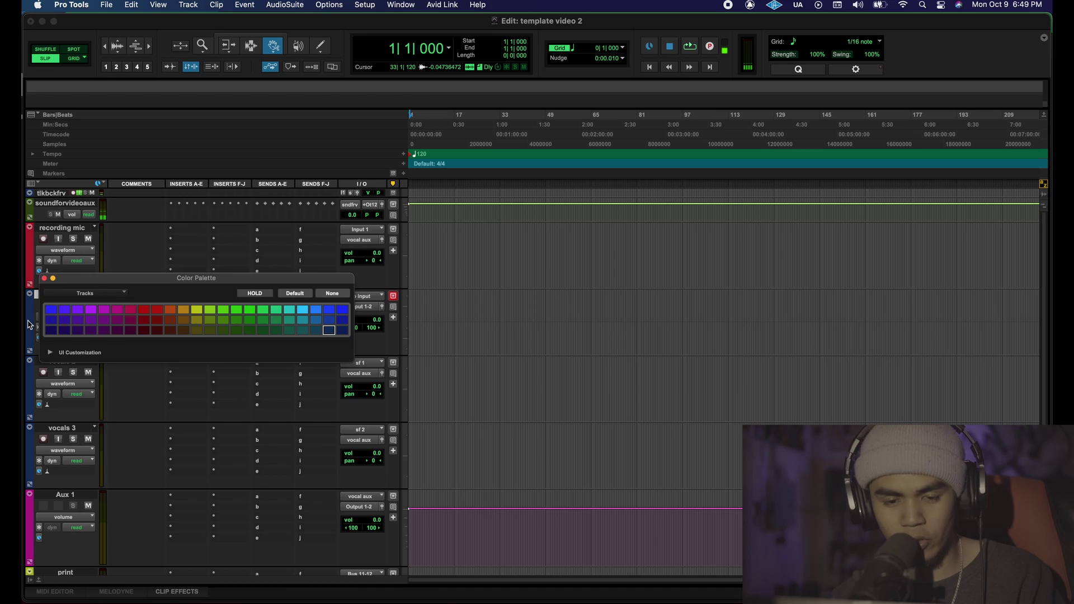
pyautogui.click(302, 309)
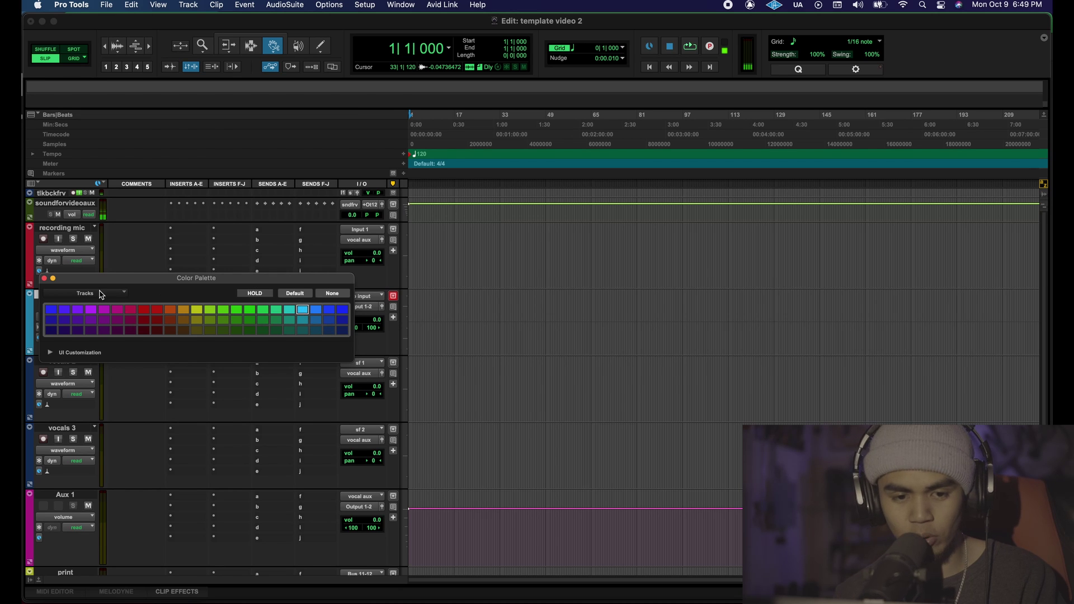
pyautogui.click(45, 278)
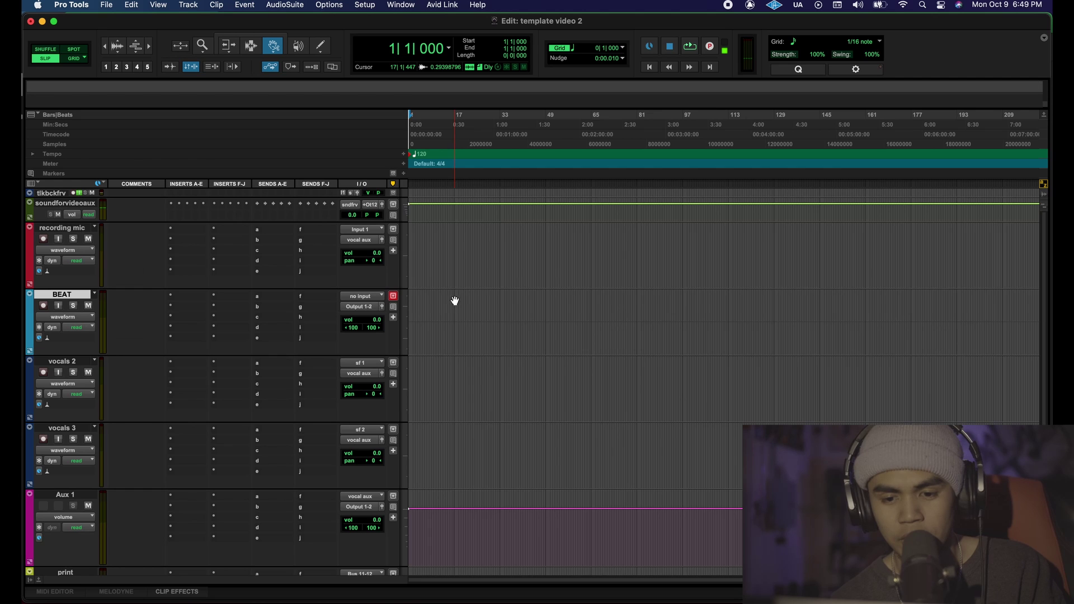
pyautogui.scroll(-3, 914, 303)
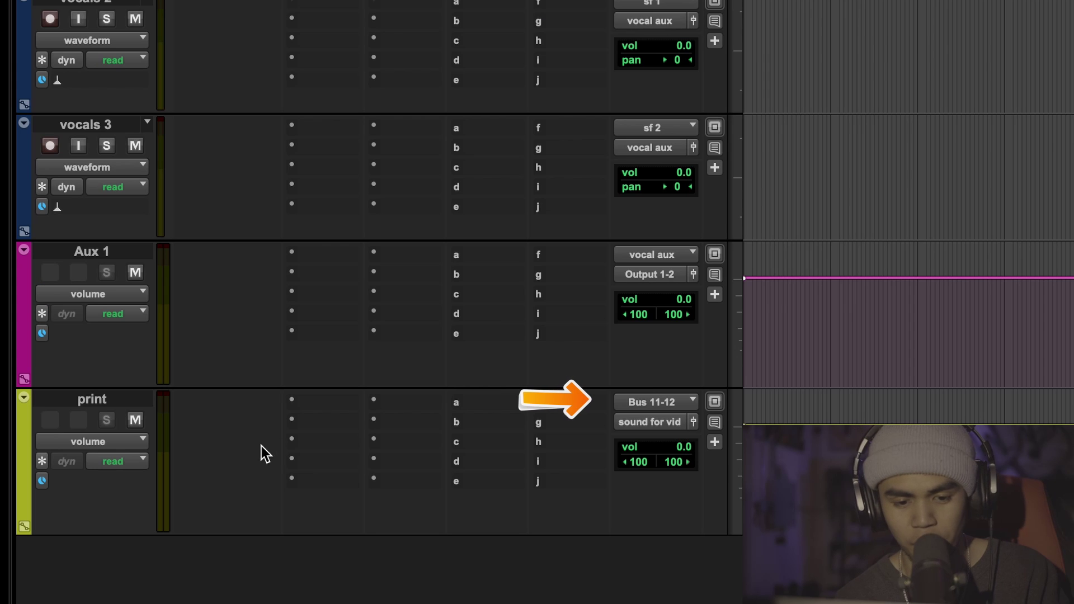
# Rename Bus 11-12 to 'print' and bring up the bus list for BEAT's output.
pyautogui.rightClick(637, 405)
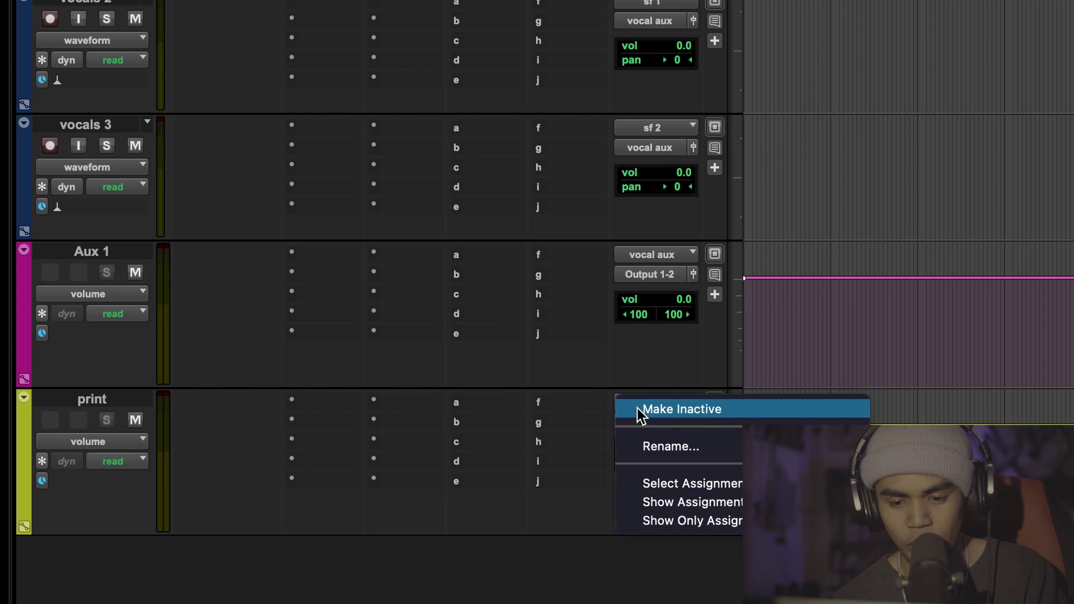
pyautogui.click(656, 442)
pyautogui.write('p')
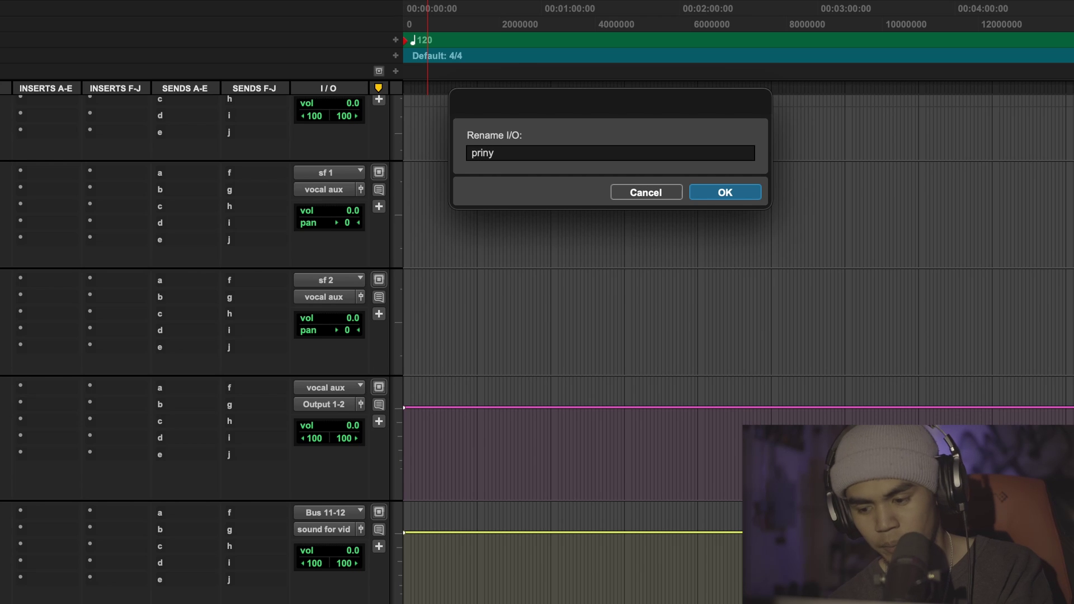
pyautogui.write('rint')
pyautogui.press('Return')
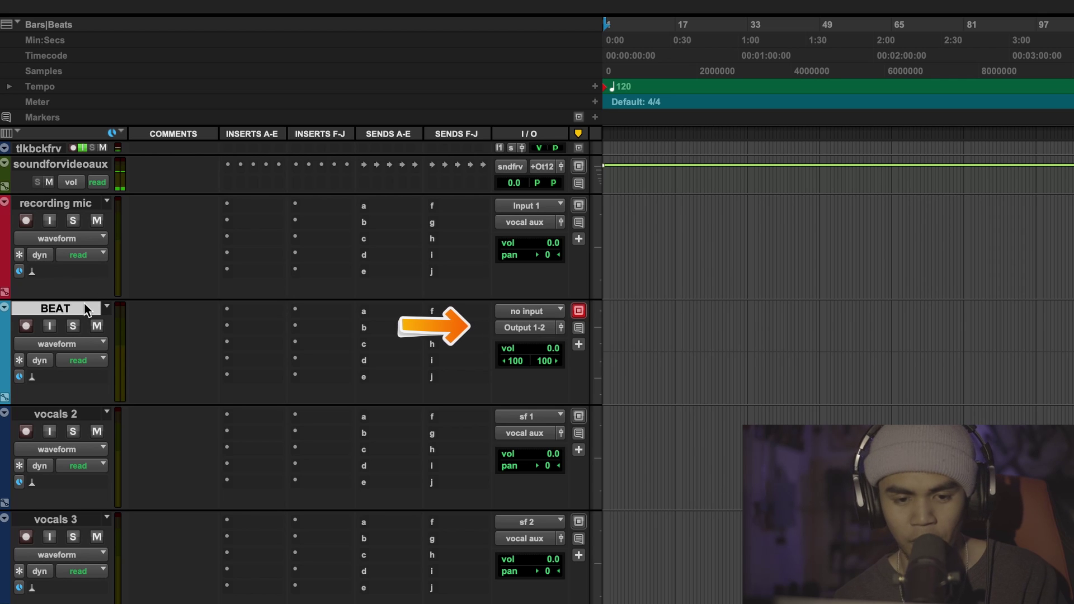
pyautogui.click(524, 327)
pyautogui.moveTo(536, 345)
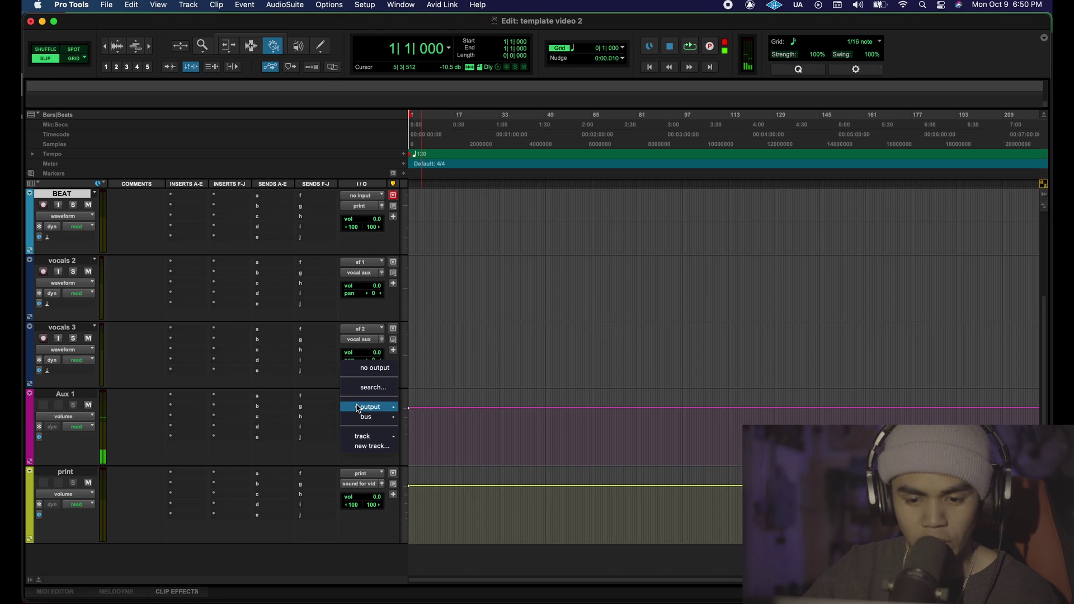
# Send the Aux 1 track's output to the print bus.
pyautogui.click(513, 459)
pyautogui.moveTo(526, 476)
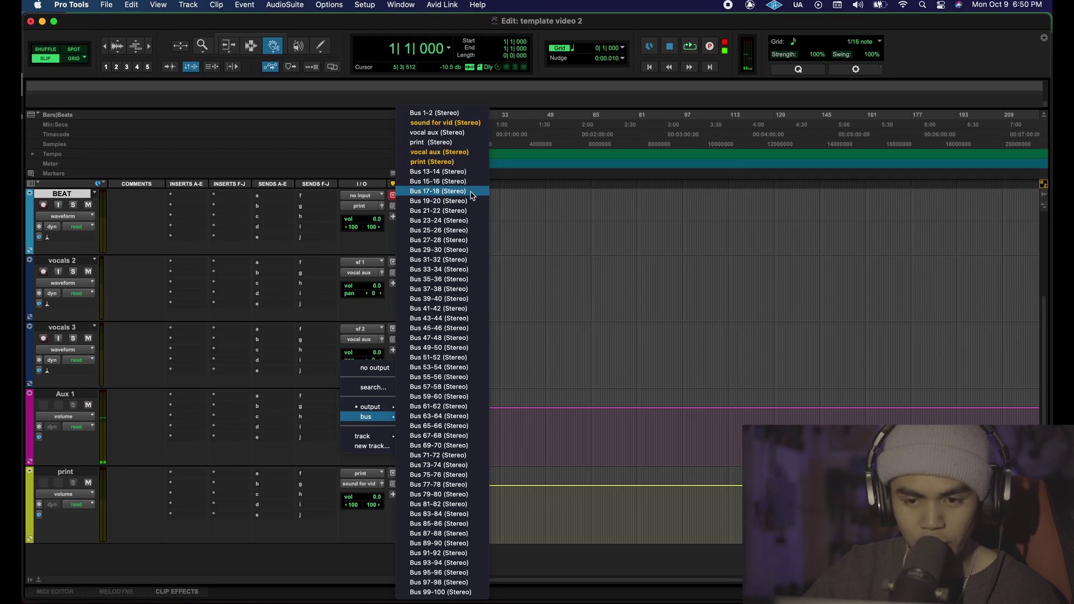
pyautogui.click(439, 152)
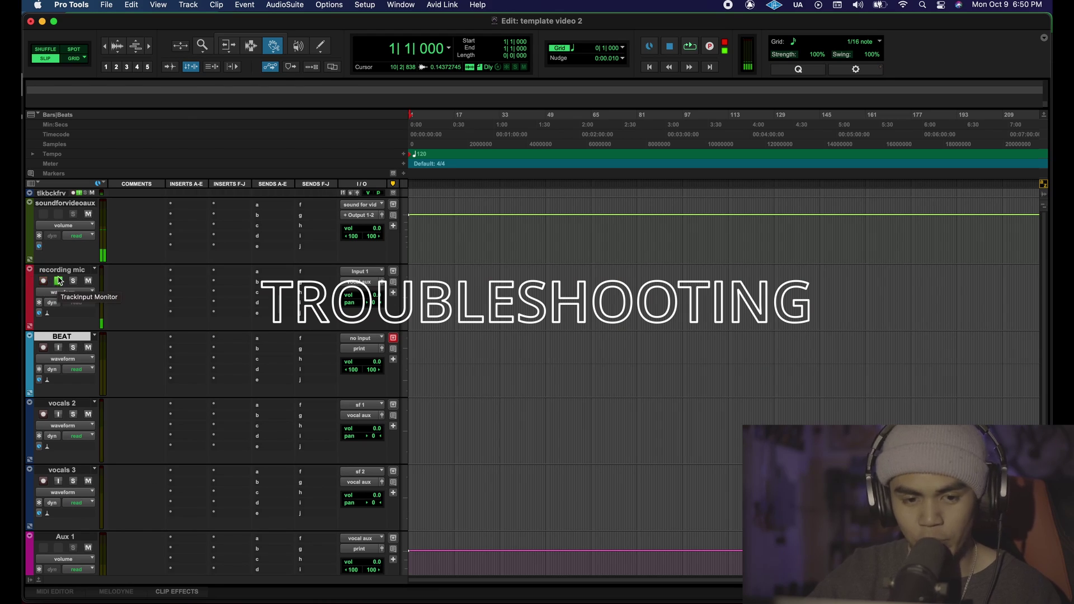
pyautogui.scroll(-3, 115, 462)
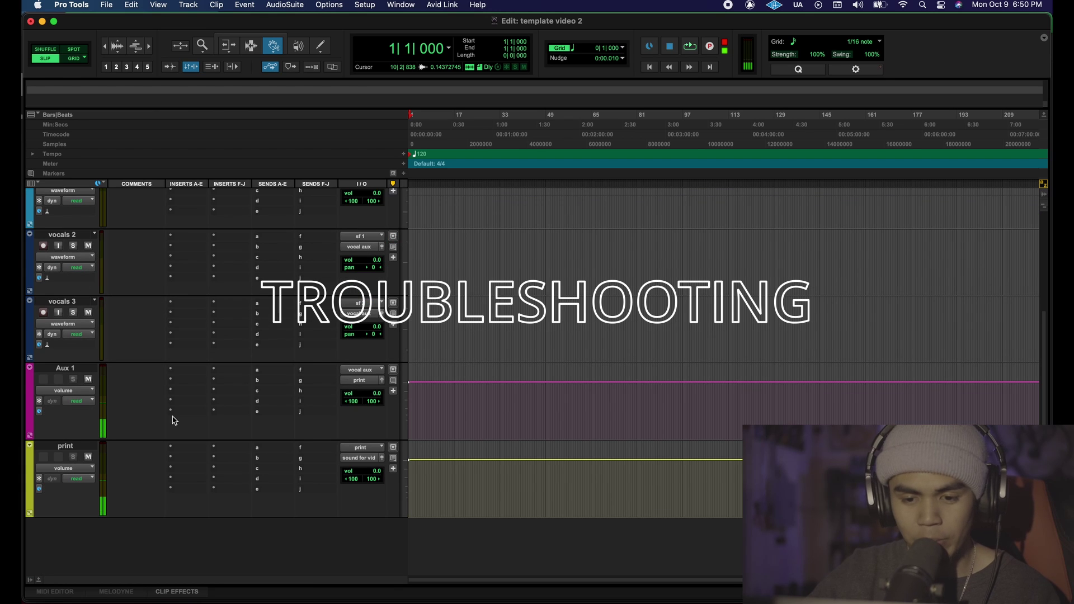
pyautogui.scroll(3, 347, 413)
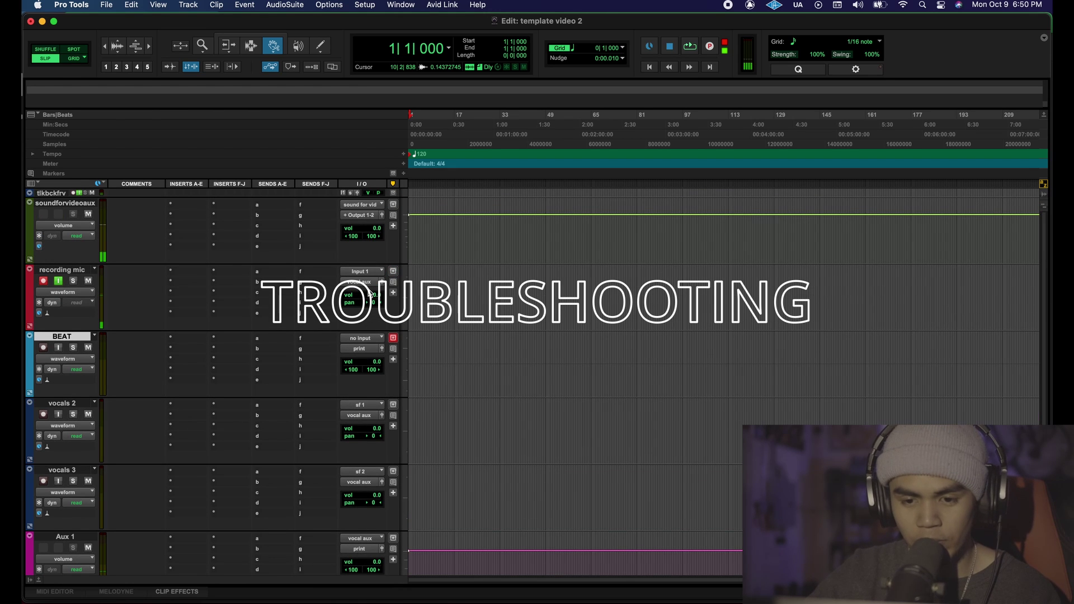
pyautogui.scroll(-1, 374, 390)
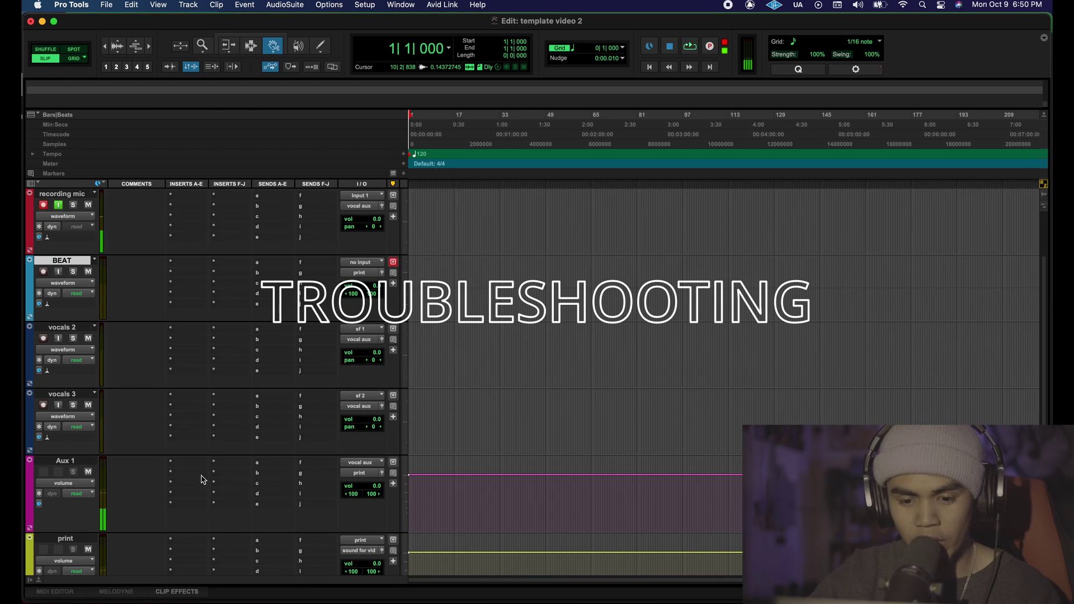
pyautogui.scroll(1, 359, 312)
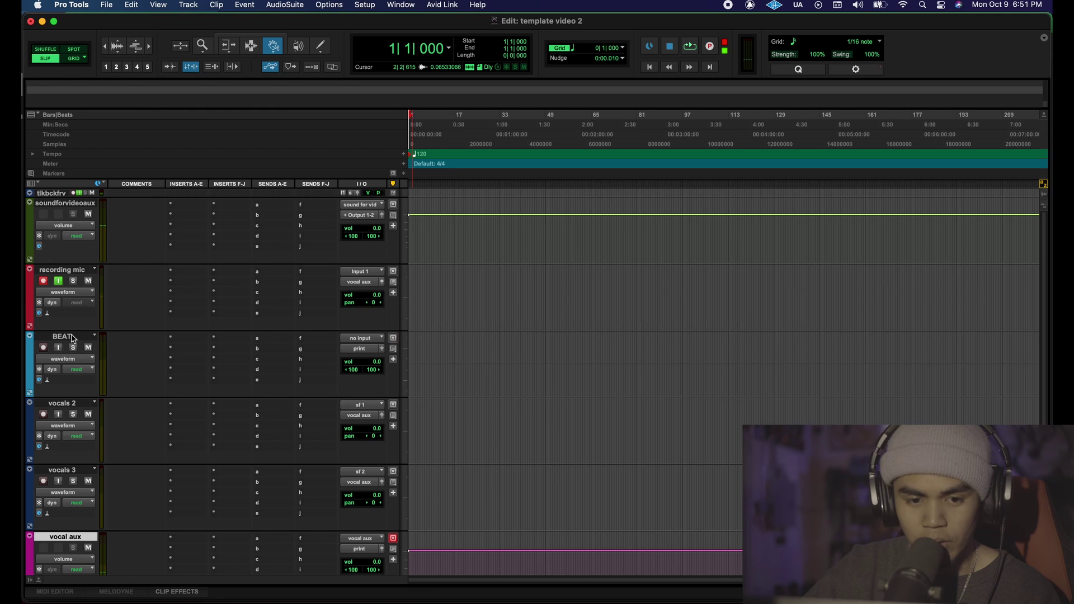
# Move BEAT above recording mic, make recording mic solo safe, and test-solo vocals 2.
pyautogui.moveTo(62, 336); pyautogui.dragTo(90, 224)
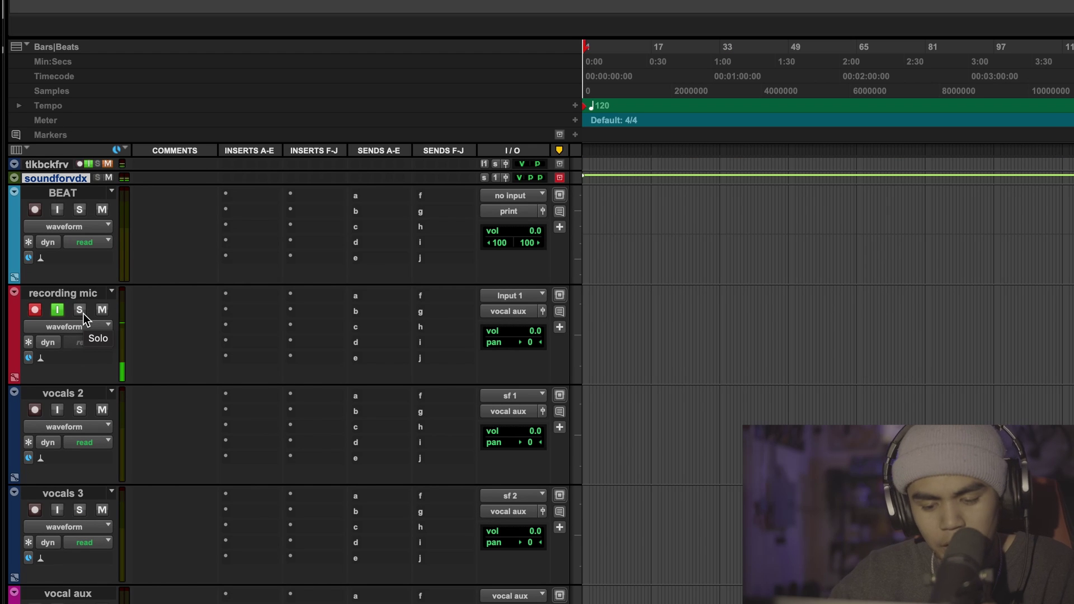
pyautogui.keyDown('super'); pyautogui.click(79, 309); pyautogui.keyUp('super')
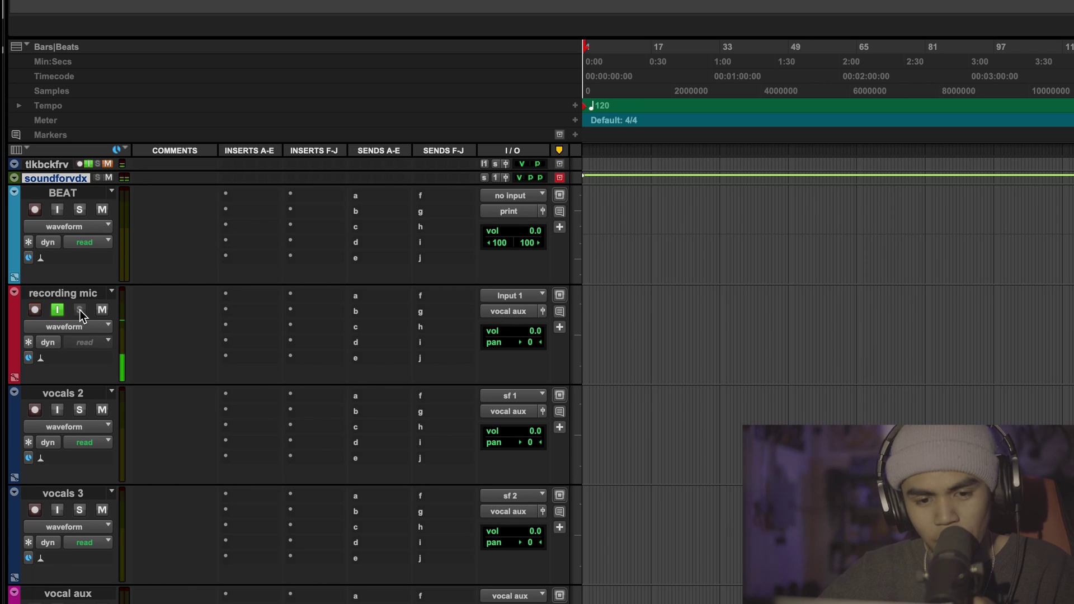
pyautogui.click(79, 410)
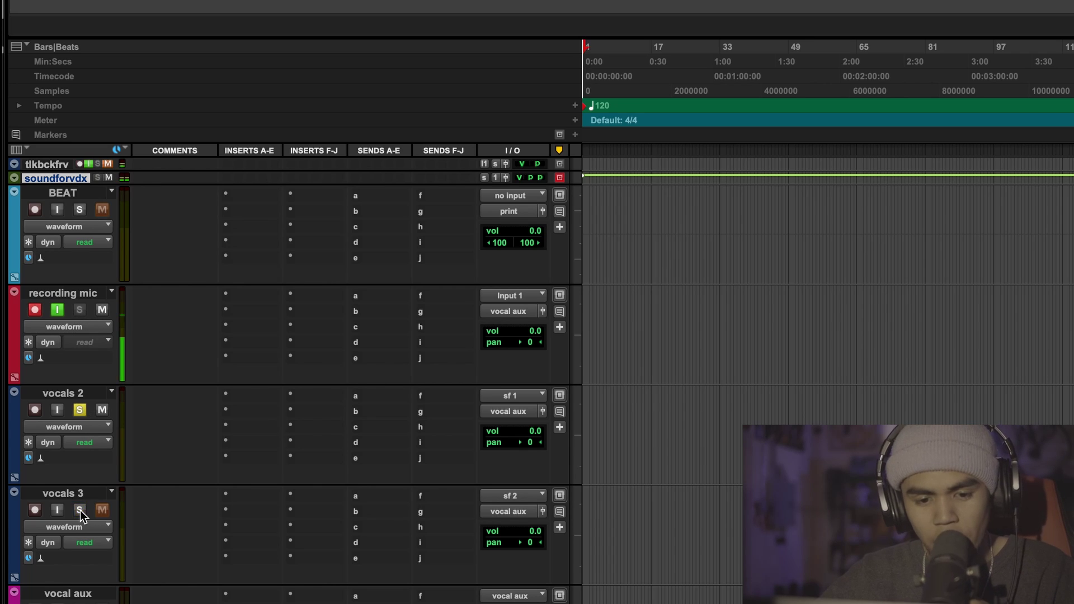
pyautogui.click(79, 410)
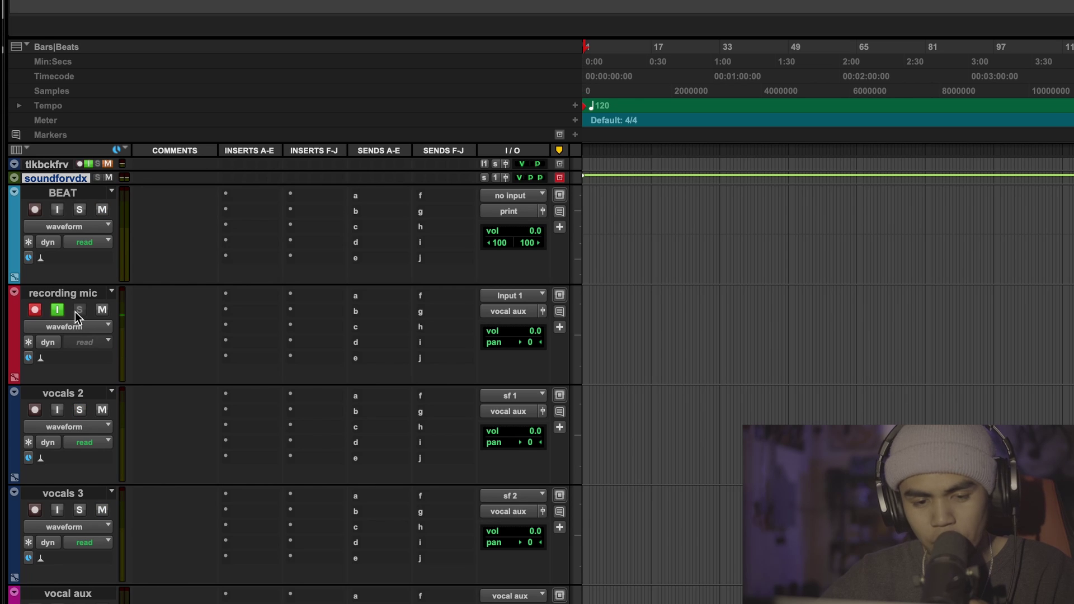
pyautogui.scroll(-4, 71, 314)
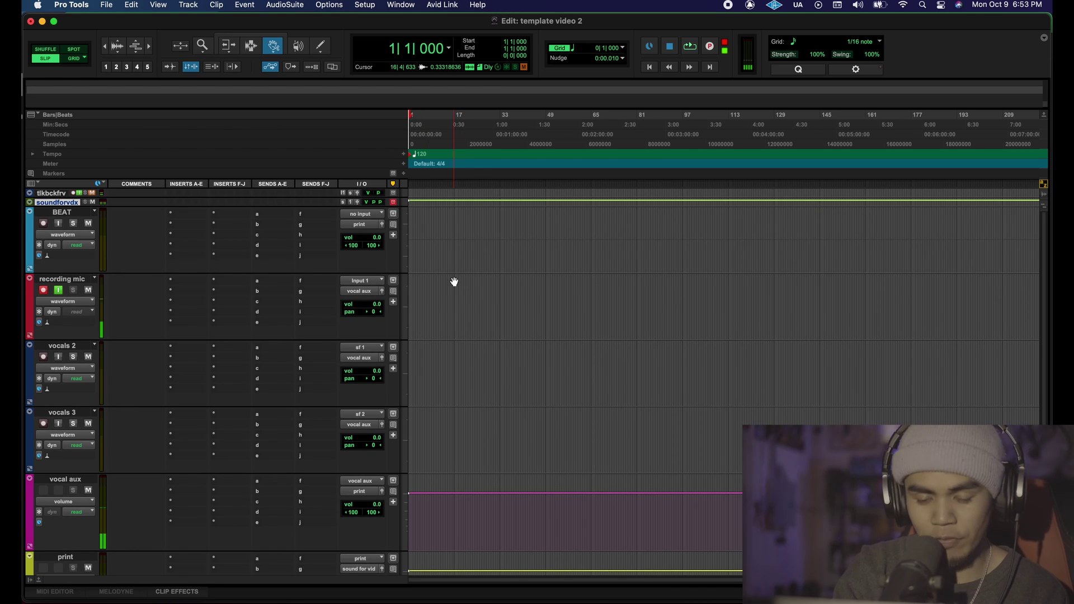
# Import the NBA Youngboy Foolish Figure beat MP3 from Downloads into Audio Files and show the Clips List.
pyautogui.click(107, 5)
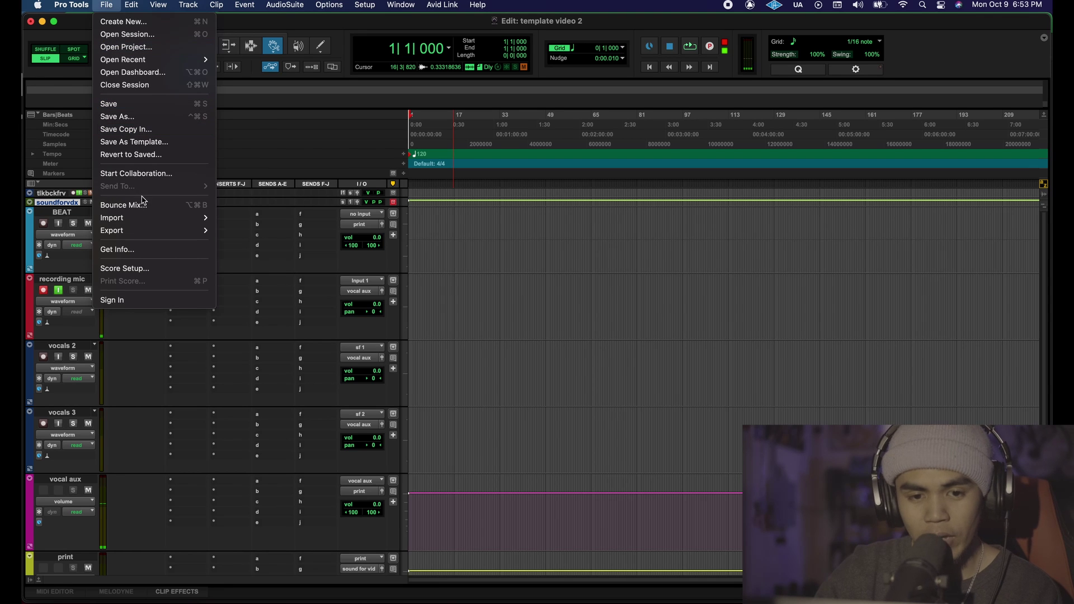
pyautogui.moveTo(128, 217)
pyautogui.click(355, 235)
pyautogui.scroll(-15, 401, 182)
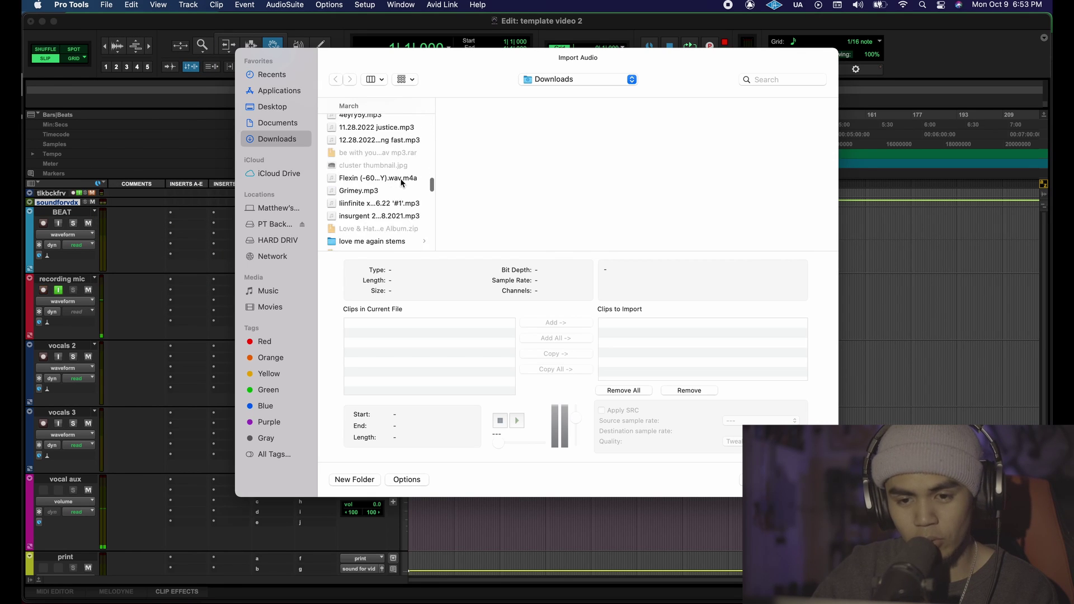
pyautogui.scroll(-15, 401, 181)
pyautogui.click(400, 210)
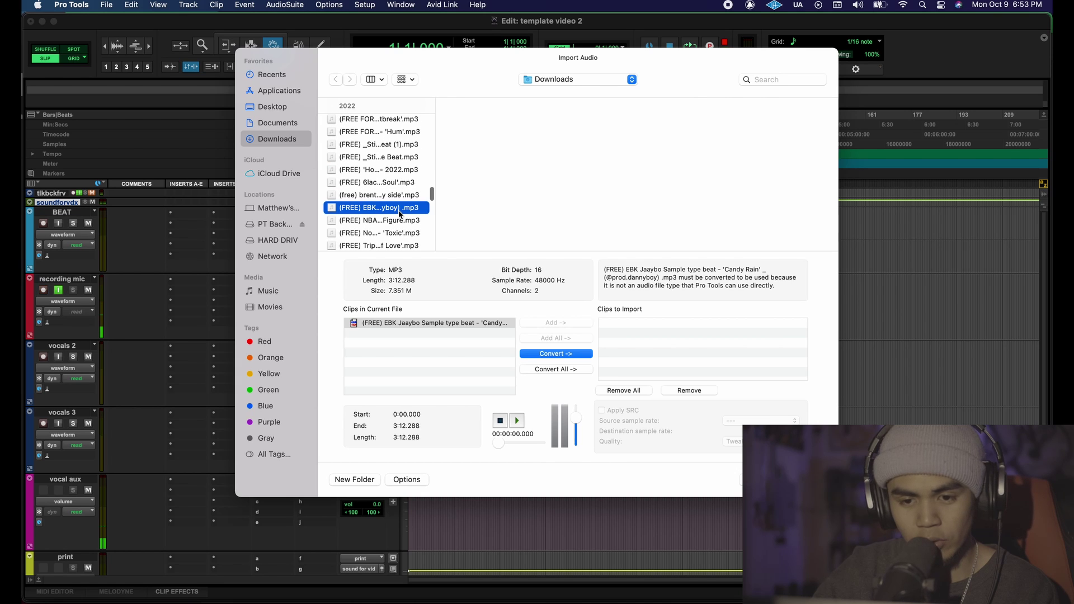
pyautogui.click(404, 220)
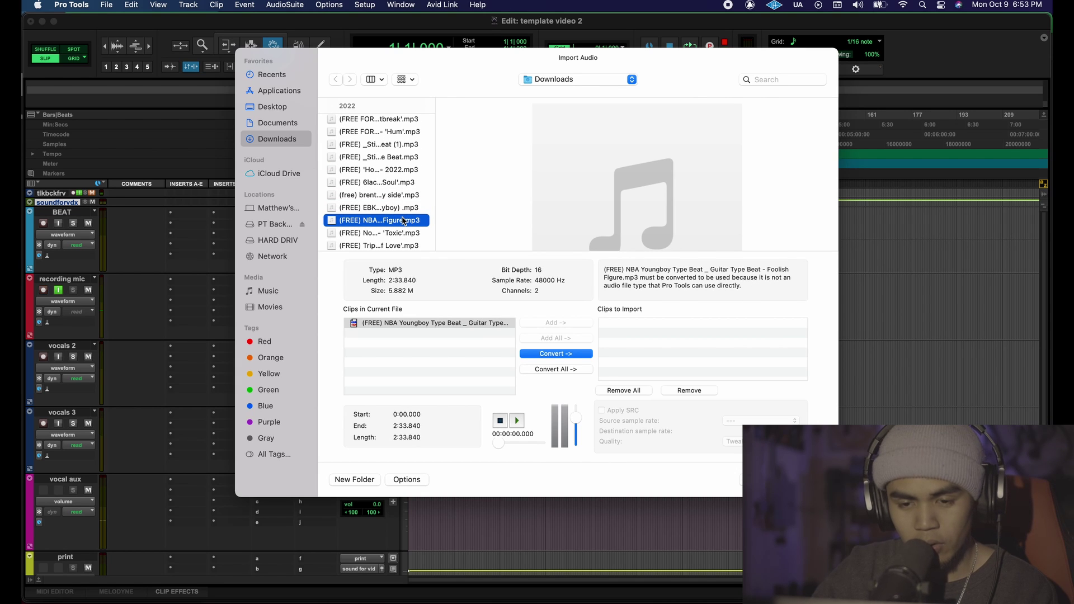
pyautogui.press('Return')
pyautogui.press('Return')
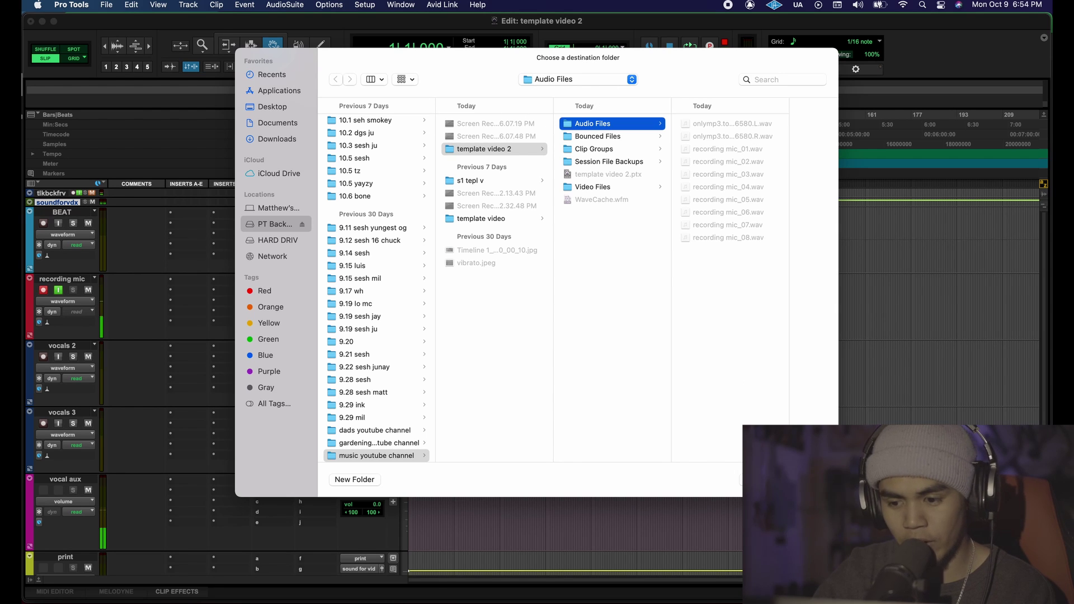
pyautogui.press('Return')
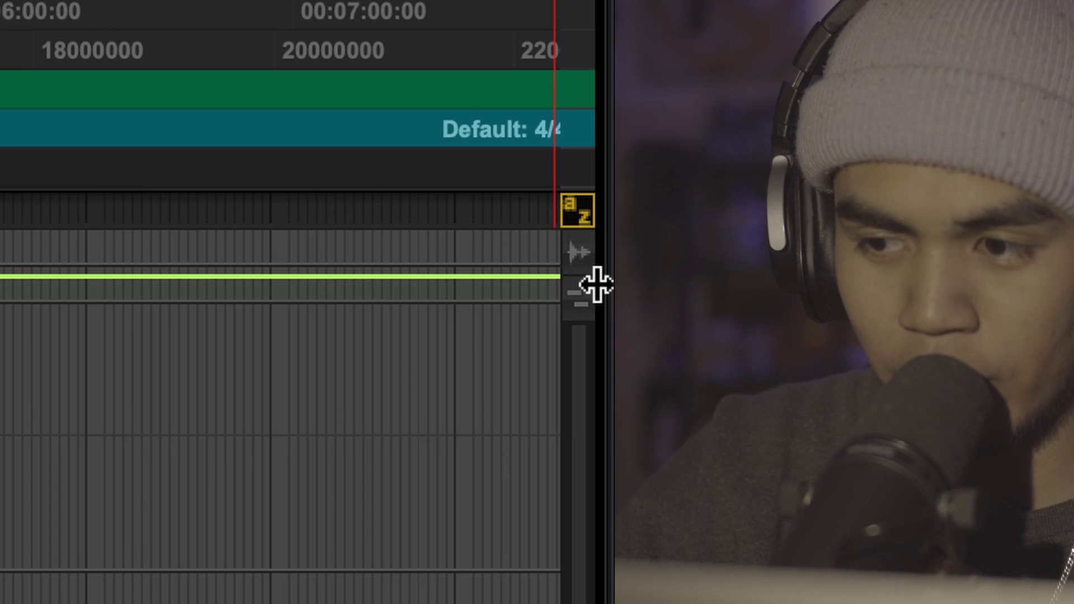
pyautogui.click(1047, 202)
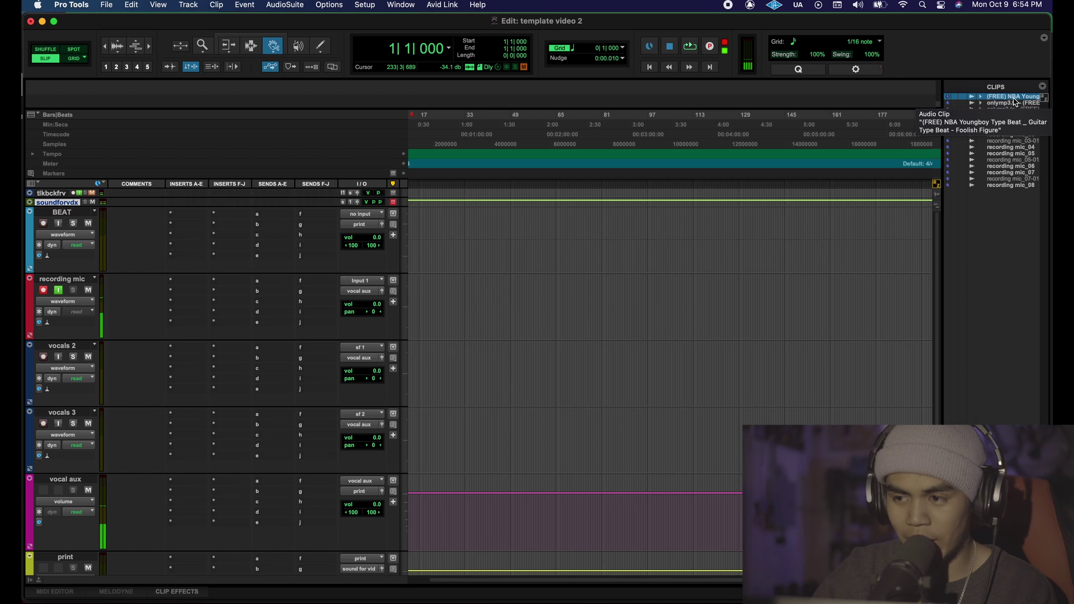
# Place the NBA Youngboy beat at bar 1 of the BEAT track with clip gain at -7.5 dB.
pyautogui.moveTo(1019, 102); pyautogui.dragTo(411, 223)
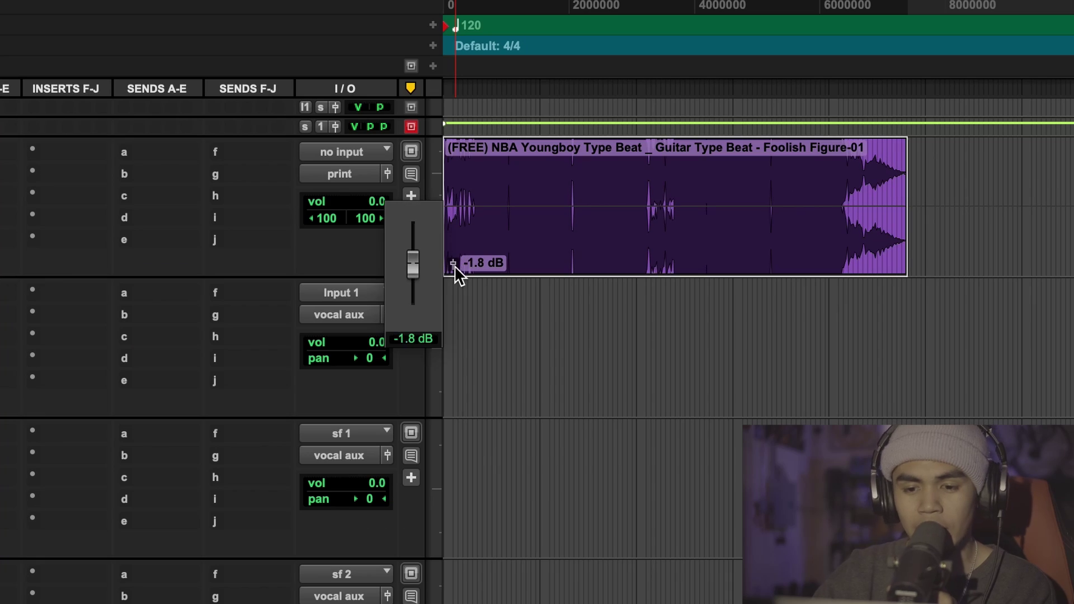
pyautogui.moveTo(454, 266); pyautogui.dragTo(455, 273)
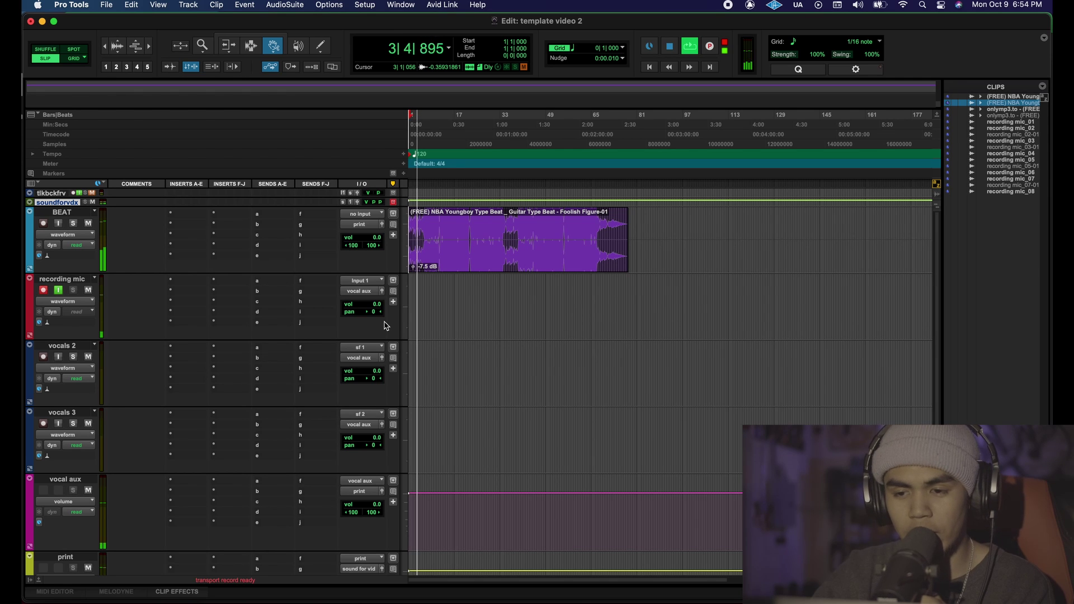
pyautogui.scroll(-4, 468, 355)
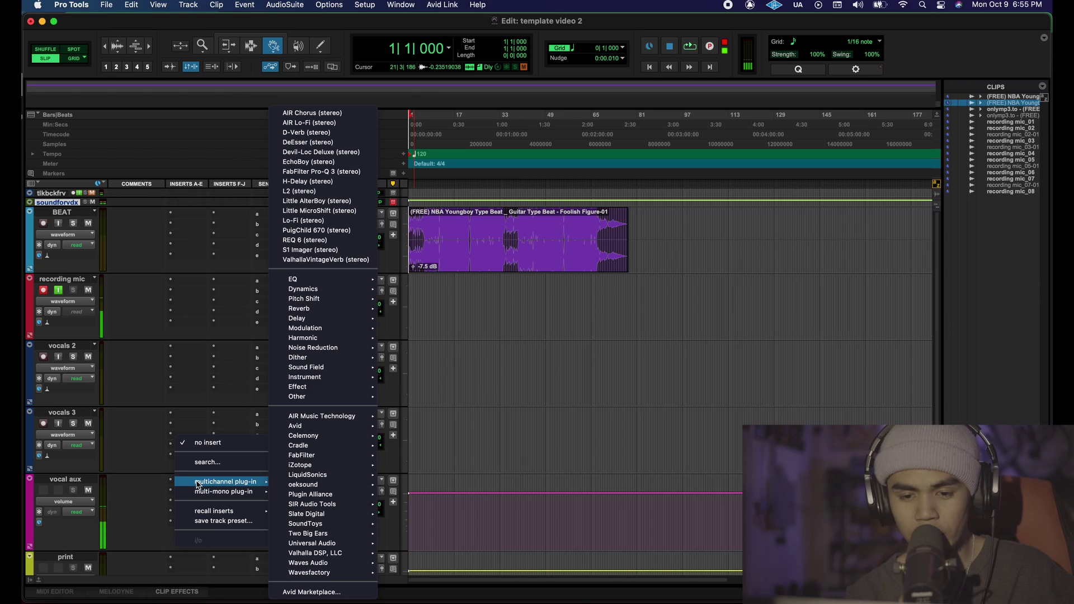
# Insert EQ3 7-Band on vocal aux, high-passing at 100.8 Hz with a slight high-shelf boost.
pyautogui.moveTo(328, 285)
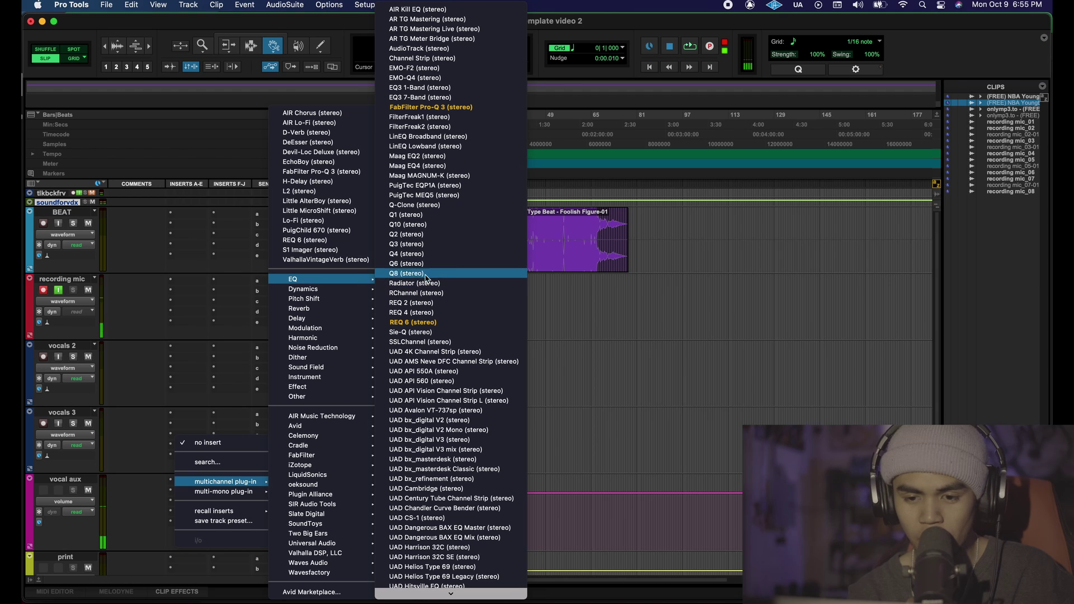
pyautogui.click(442, 99)
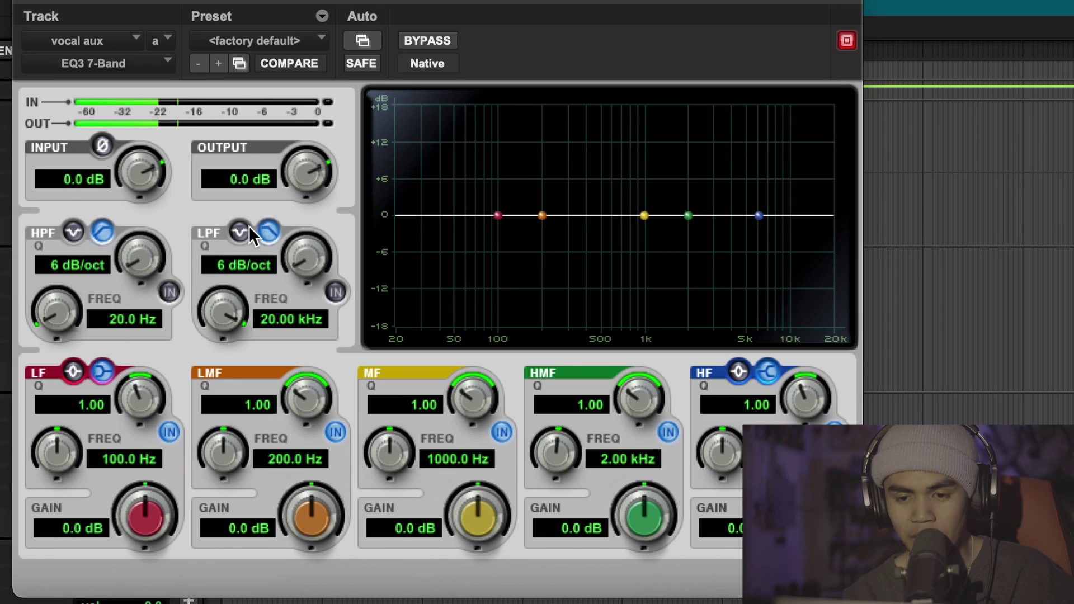
pyautogui.click(166, 288)
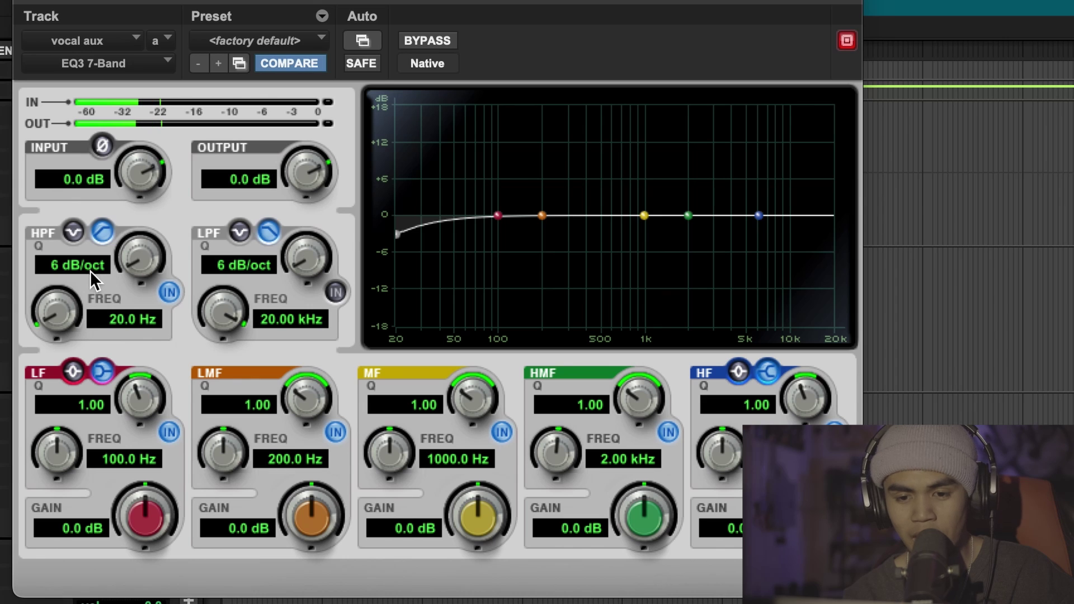
pyautogui.moveTo(73, 305); pyautogui.dragTo(70, 391)
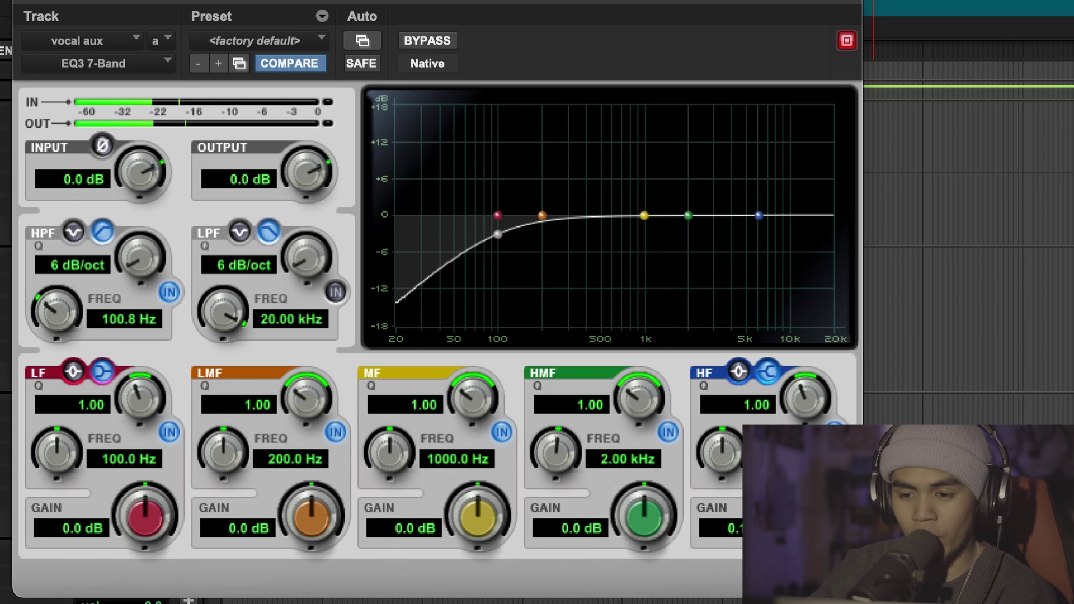
pyautogui.moveTo(758, 215); pyautogui.dragTo(758, 207)
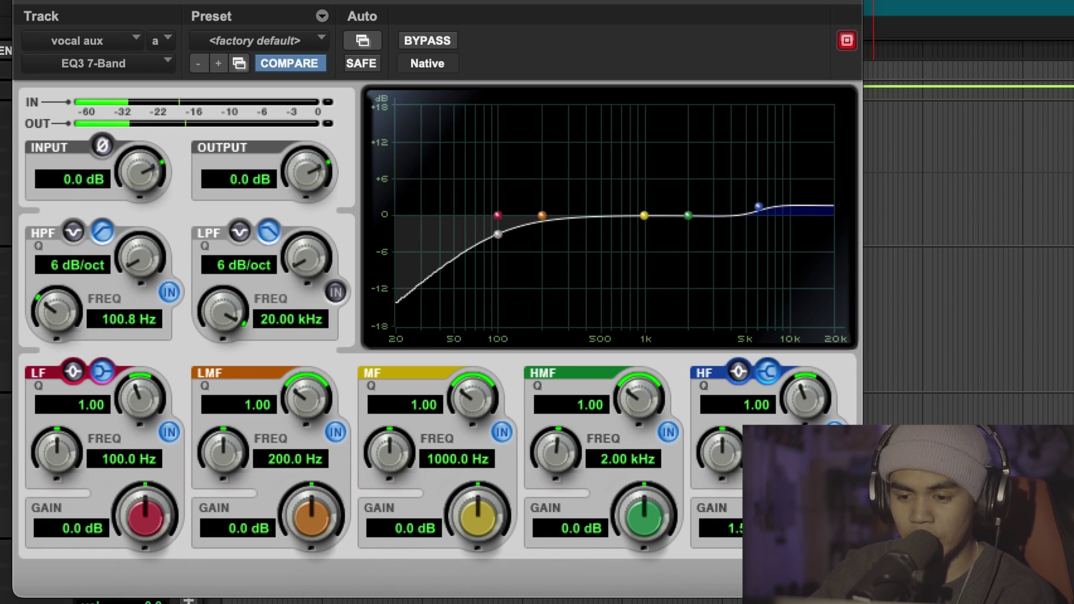
pyautogui.moveTo(722, 442); pyautogui.dragTo(727, 394)
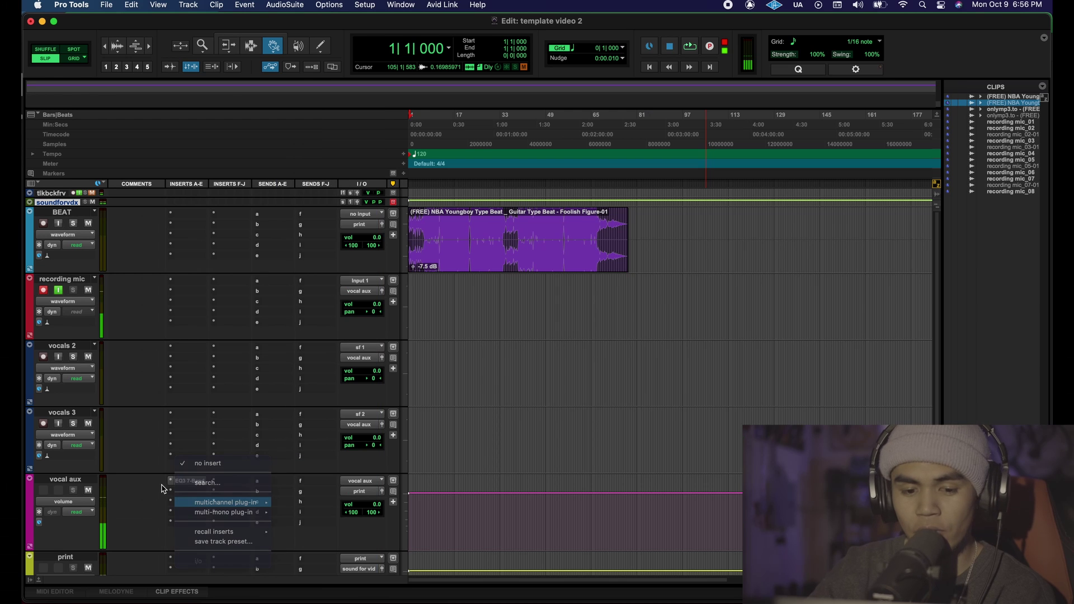
# Add a default Dyn3 Compressor/Limiter on vocal aux insert B and close its window.
pyautogui.click(171, 491)
pyautogui.moveTo(223, 492)
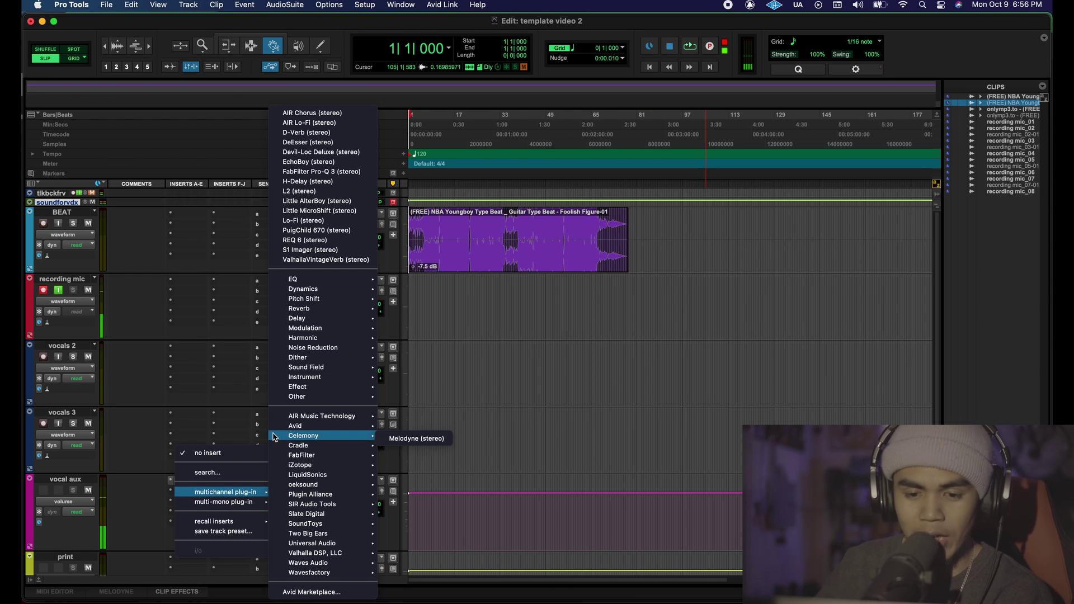
pyautogui.moveTo(317, 293)
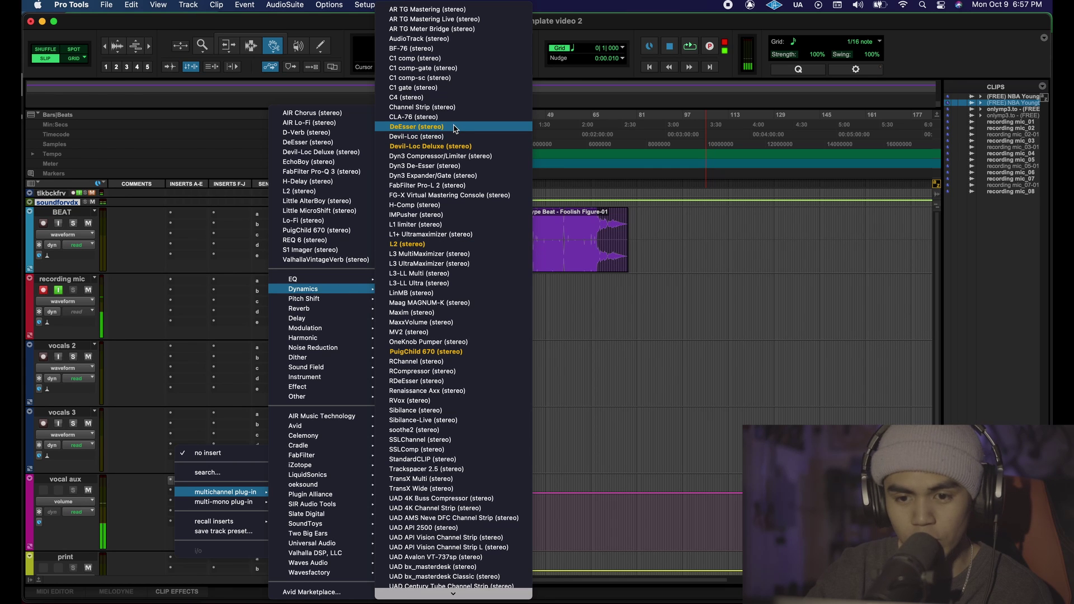
pyautogui.click(436, 156)
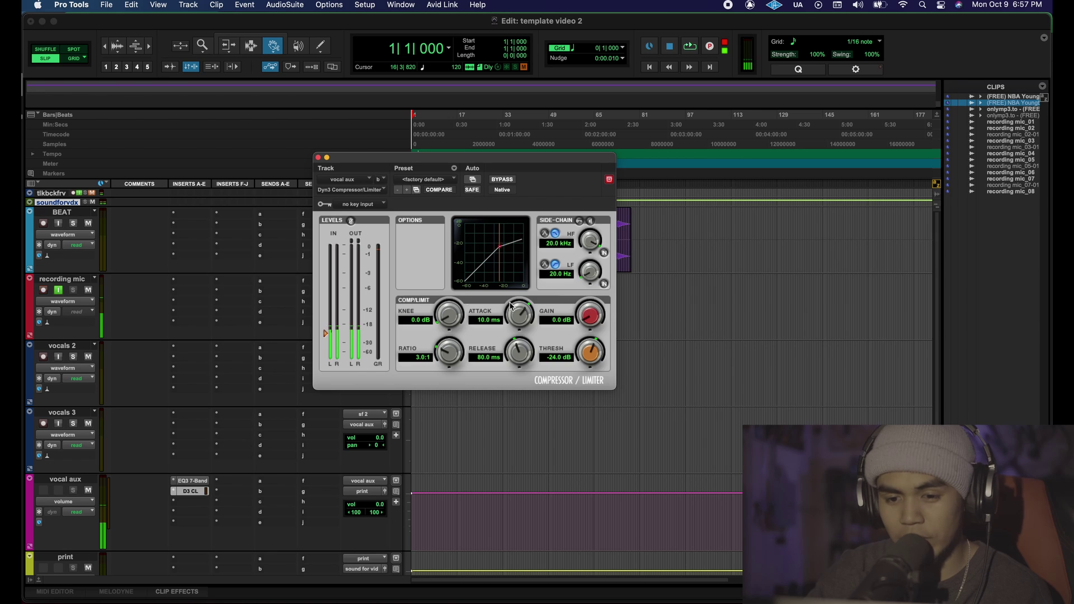
pyautogui.click(318, 157)
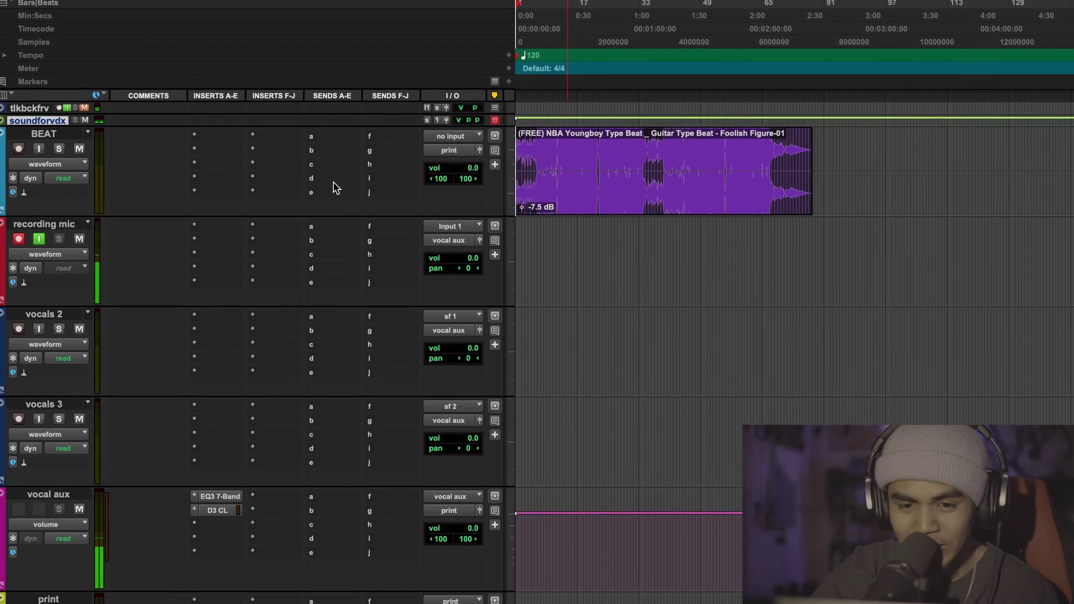
# Create a stereo aux track named reverb from the send, with its output routed to print.
pyautogui.click(313, 441)
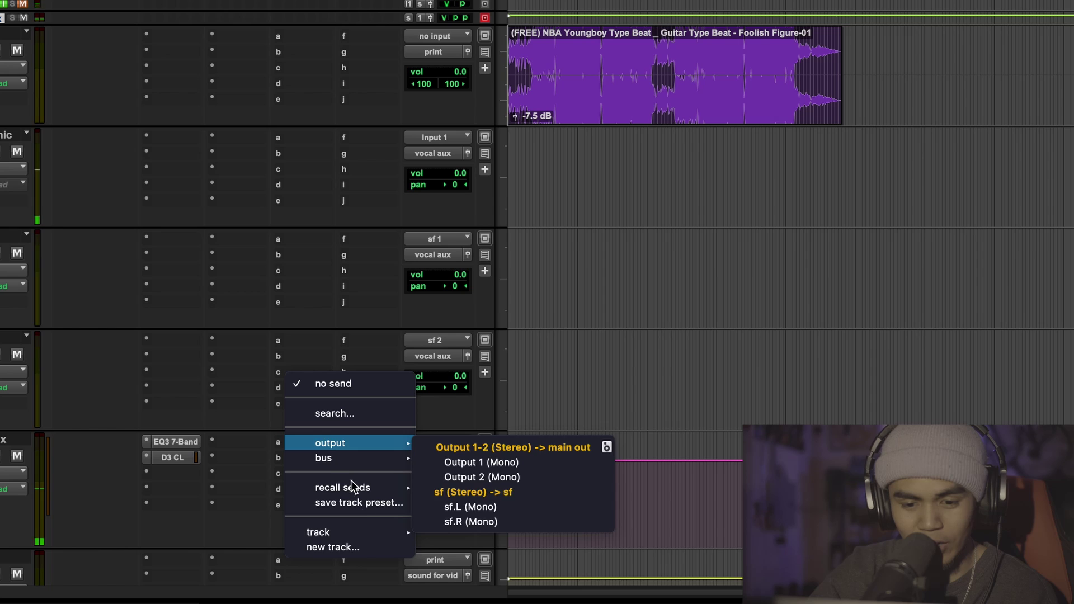
pyautogui.click(365, 545)
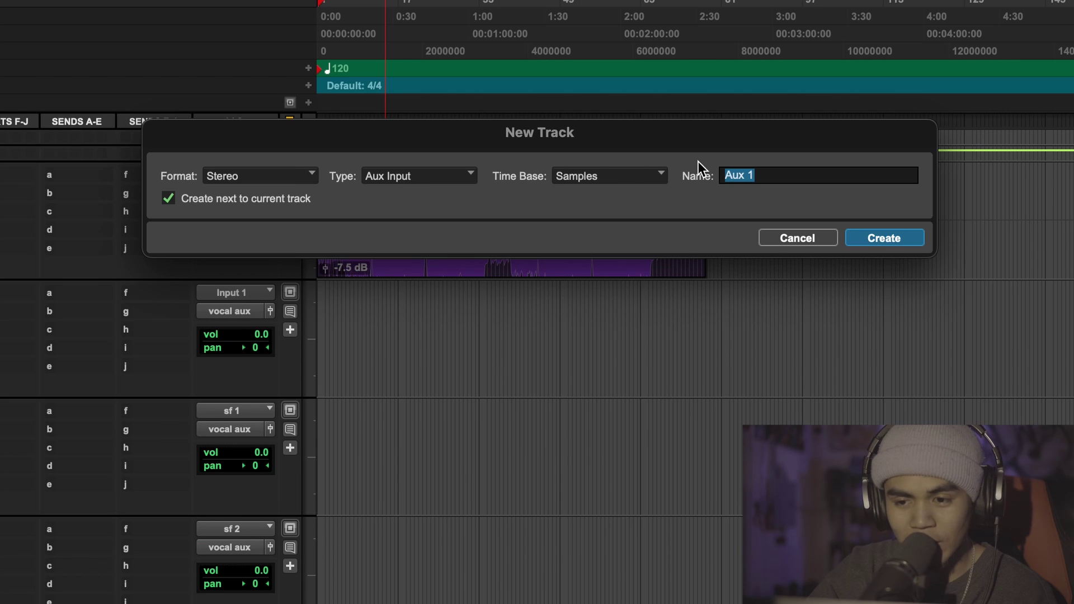
pyautogui.write('reverb')
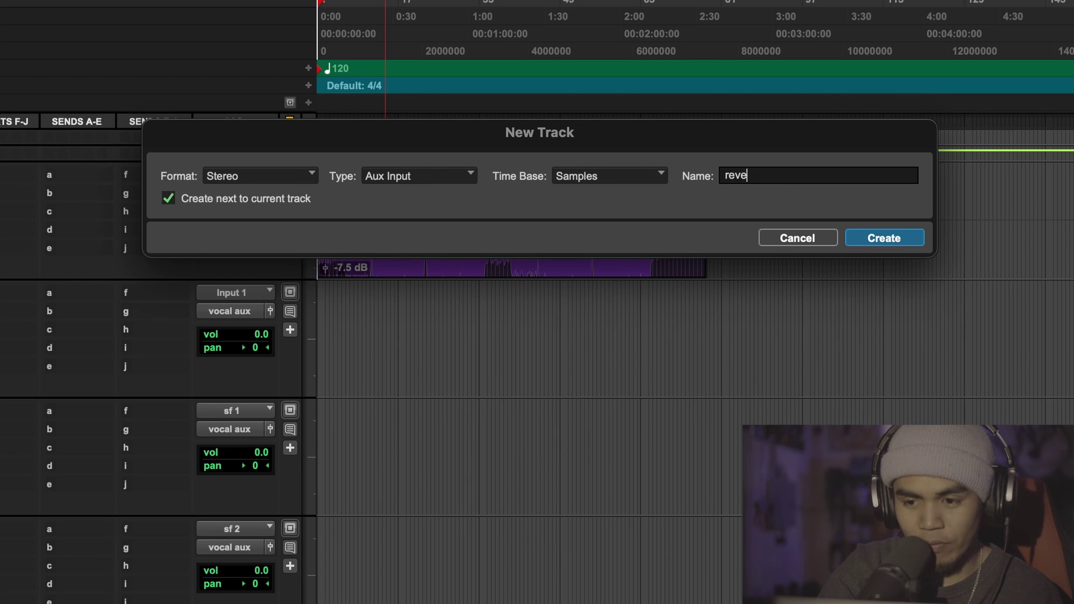
pyautogui.press('Return')
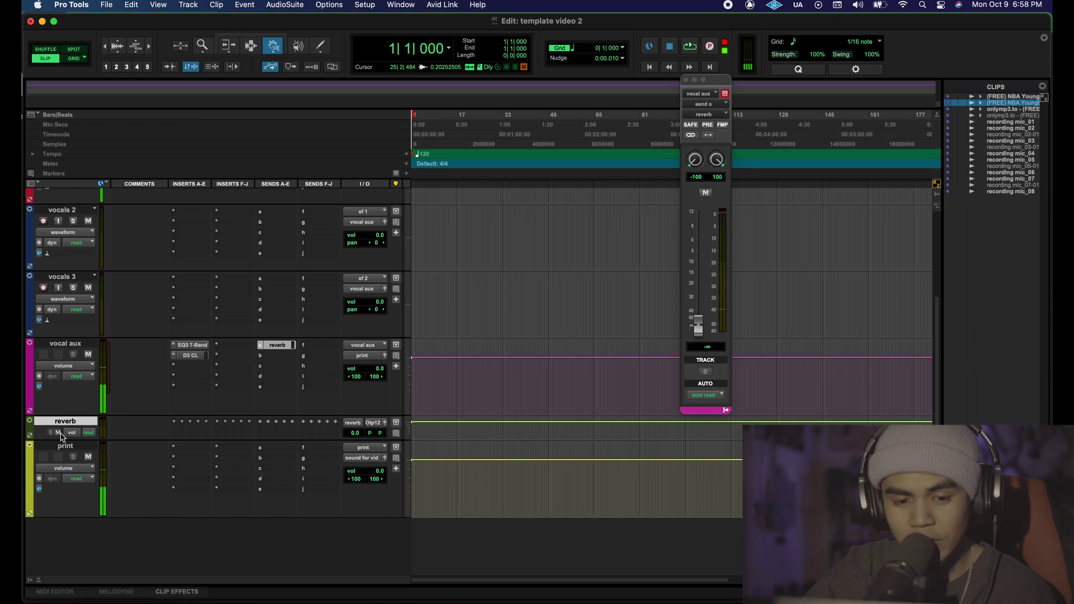
pyautogui.moveTo(52, 441); pyautogui.dragTo(51, 463)
pyautogui.click(362, 433)
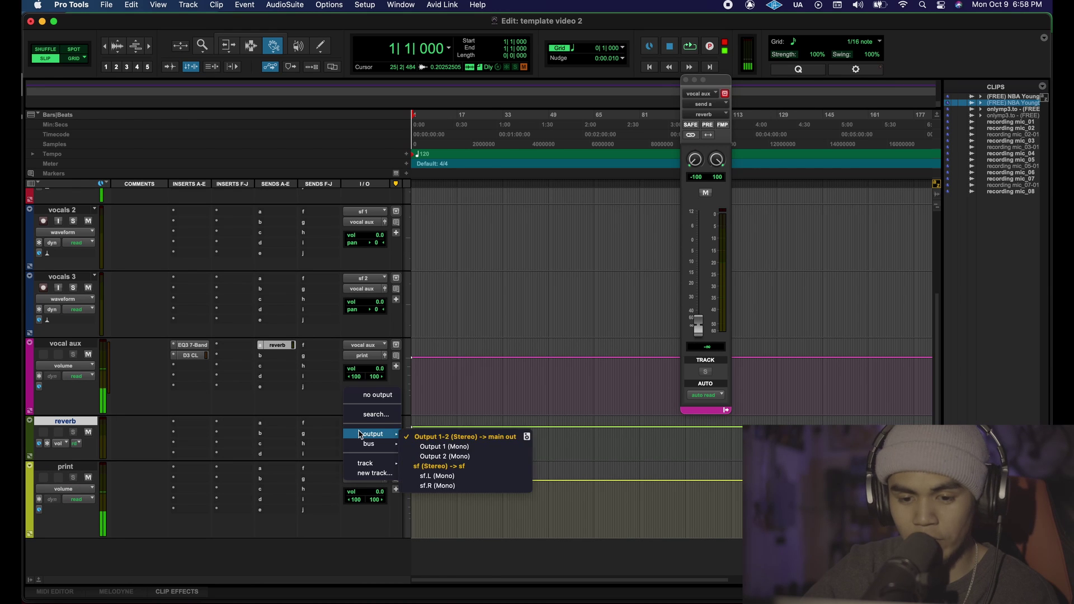
pyautogui.moveTo(369, 444)
pyautogui.click(446, 153)
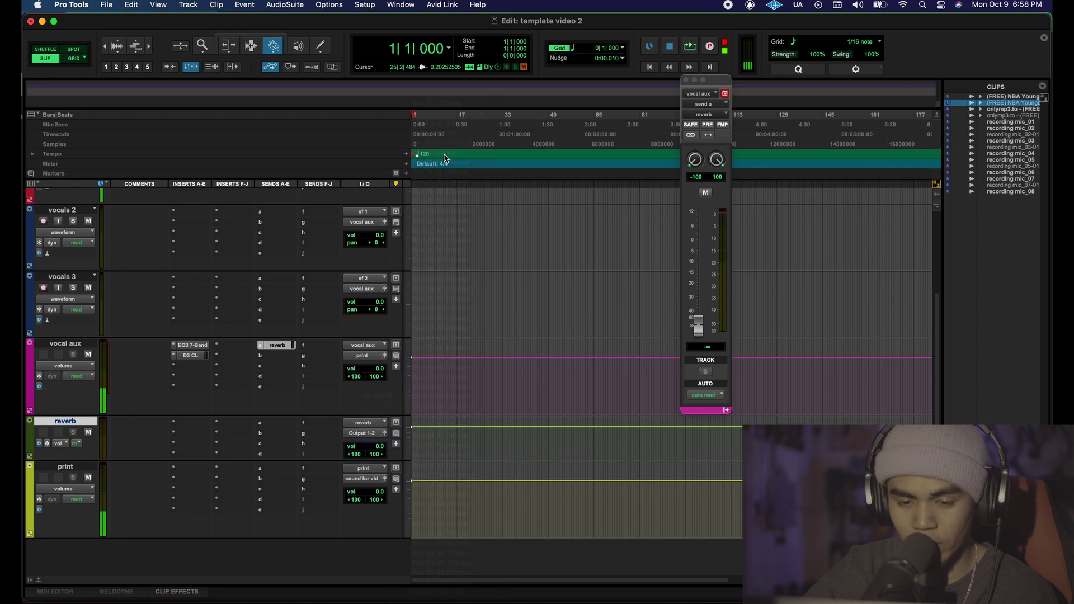
pyautogui.moveTo(76, 444); pyautogui.dragTo(77, 454)
# Insert D-Verb on the reverb track and raise the vocal aux send to -12.3 dB.
pyautogui.click(173, 422)
pyautogui.moveTo(228, 424)
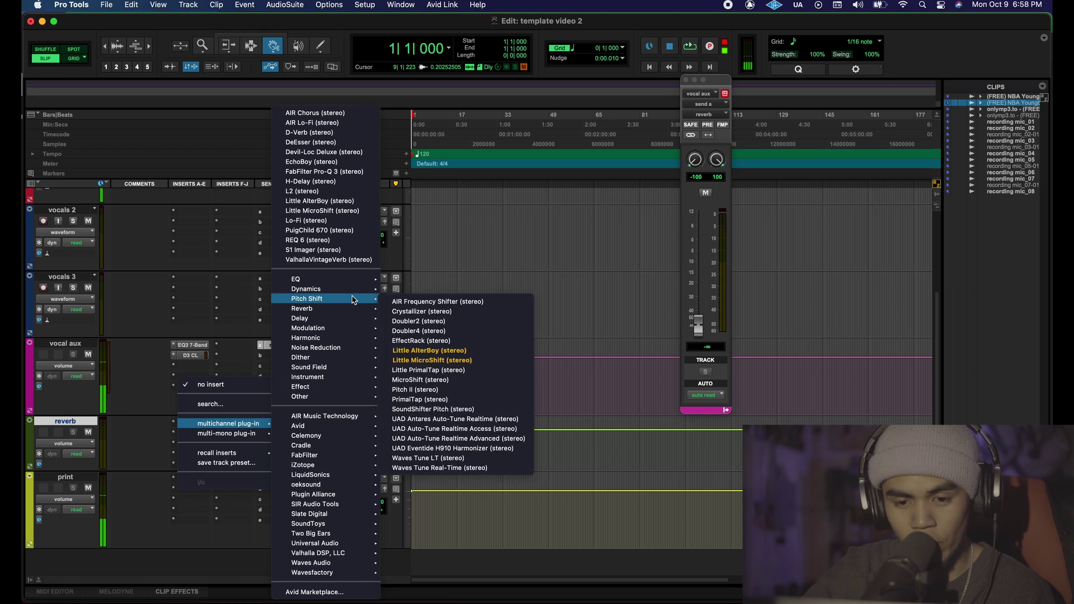
pyautogui.moveTo(313, 308)
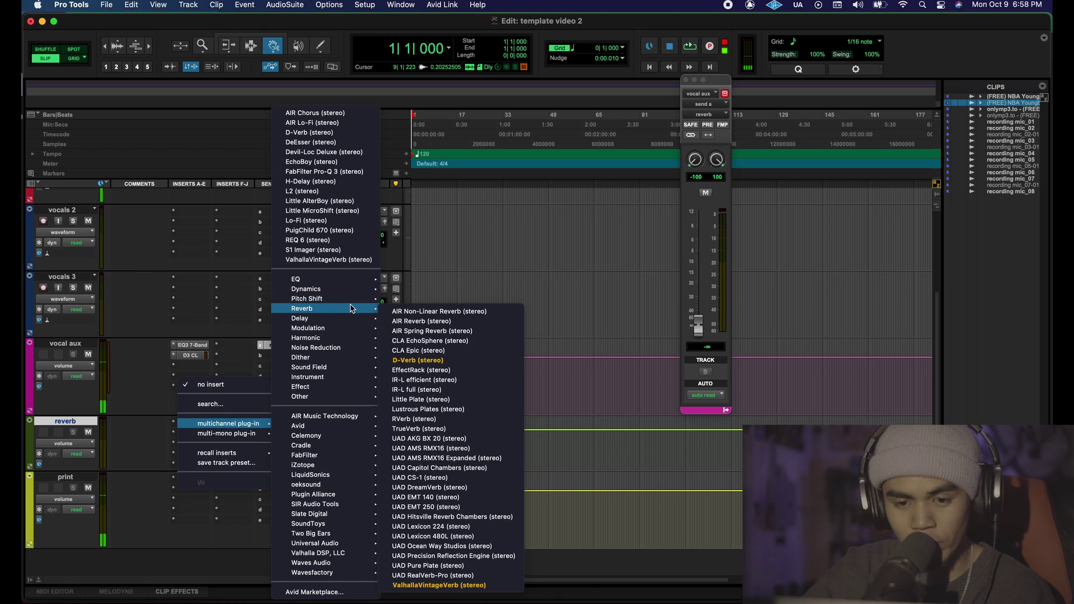
pyautogui.click(431, 361)
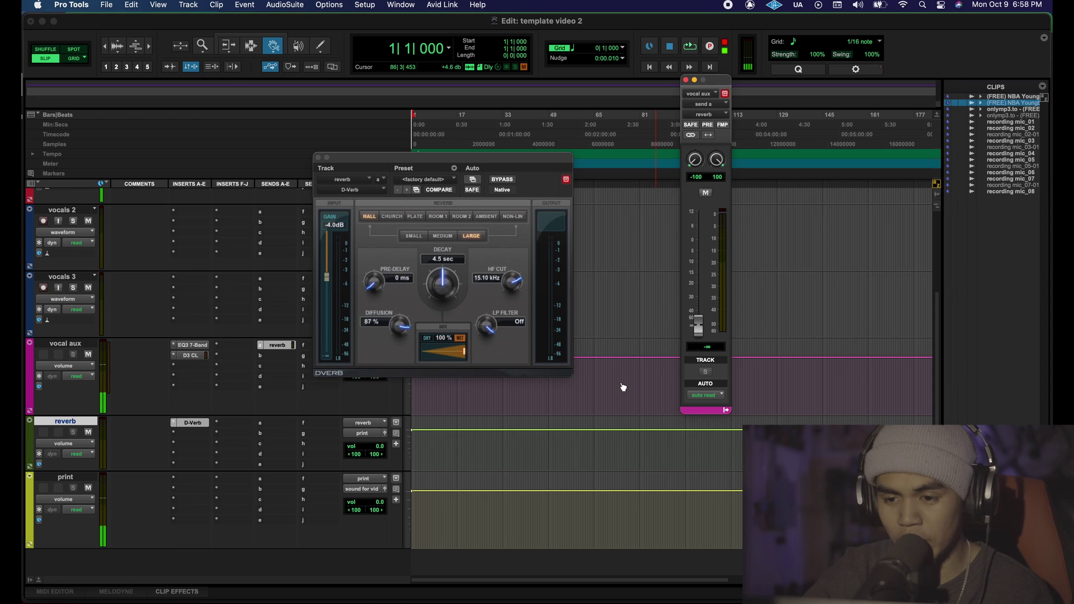
pyautogui.scroll(5, 623, 387)
pyautogui.scroll(-1, 619, 347)
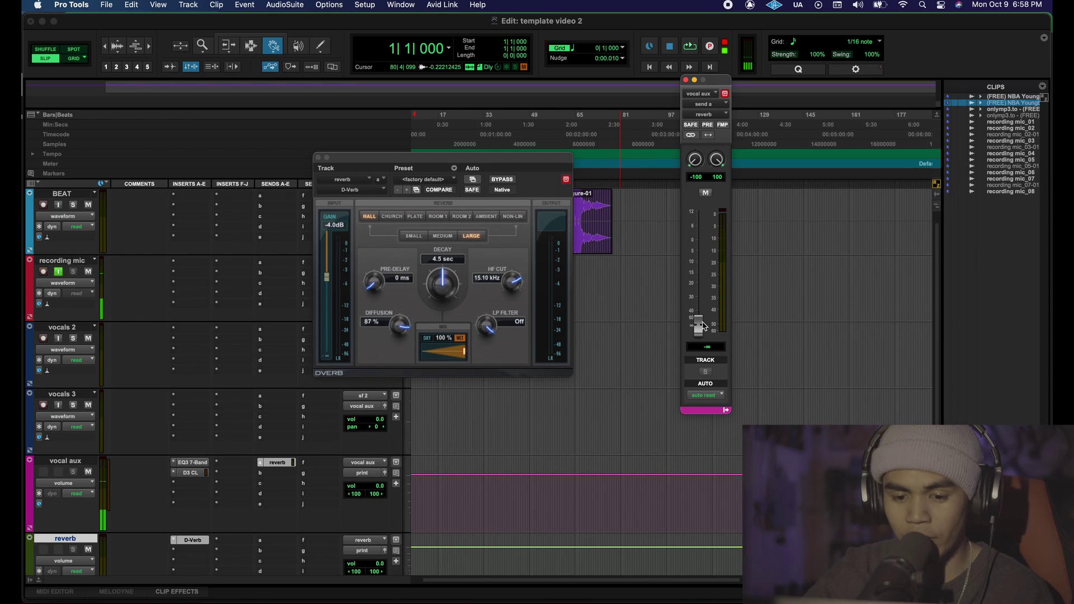
pyautogui.moveTo(699, 326); pyautogui.dragTo(706, 267)
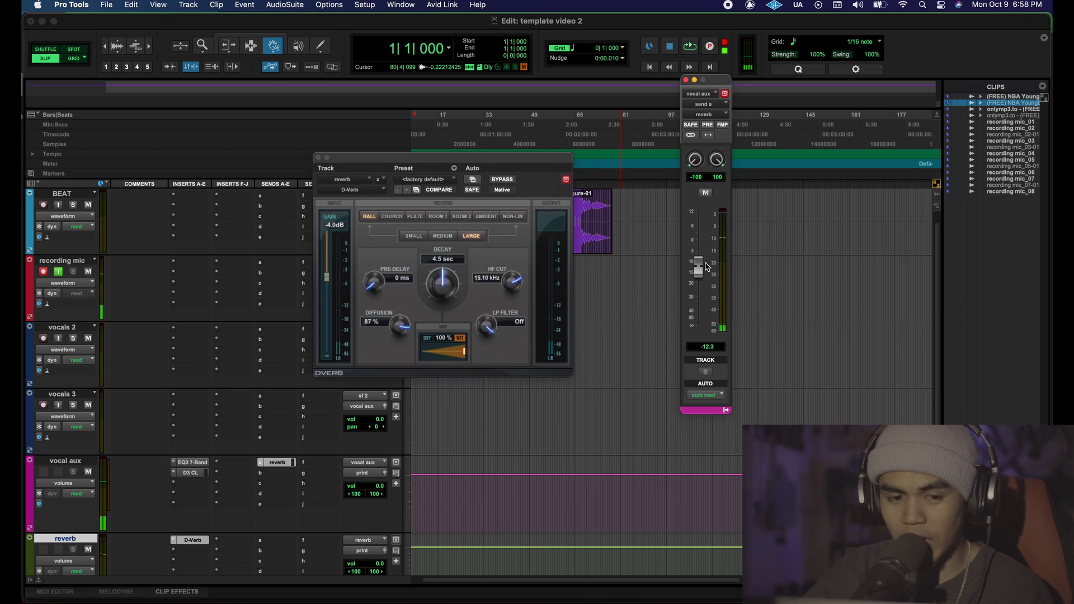
pyautogui.press('super+w')
# Record a short vocal take, recording mic_09, from the session start over the beat.
pyautogui.click(686, 80)
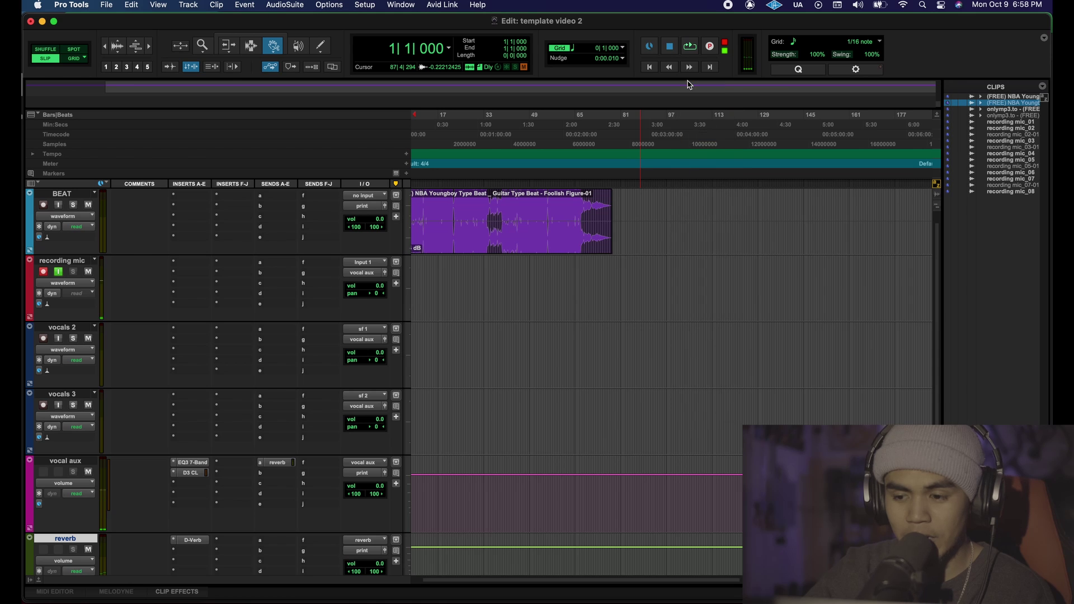
pyautogui.press('super+space')
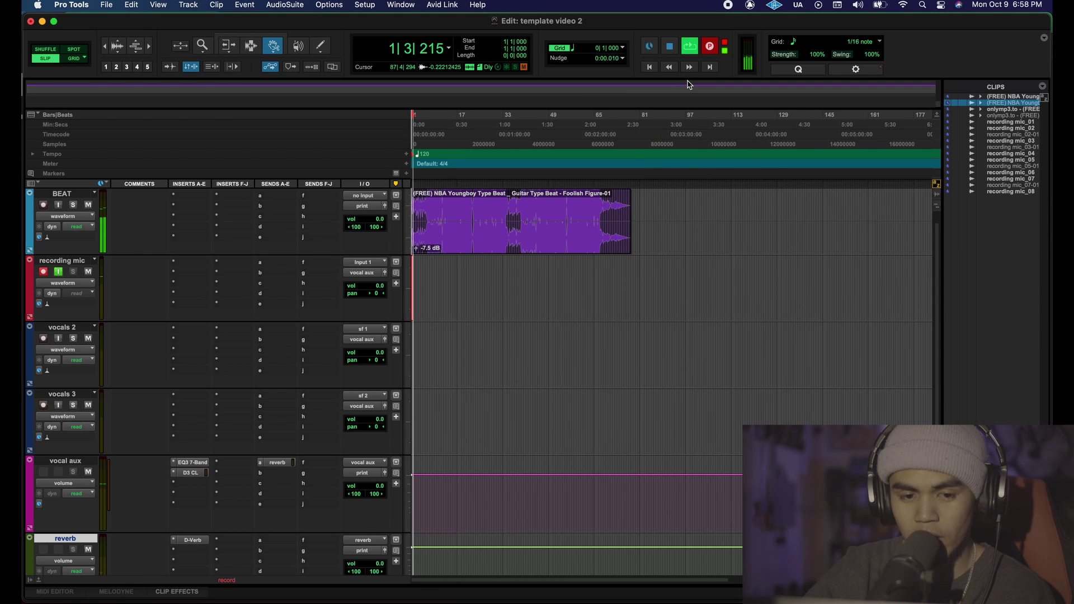
pyautogui.press('super+bracketright')
pyautogui.press('super+bracketright')
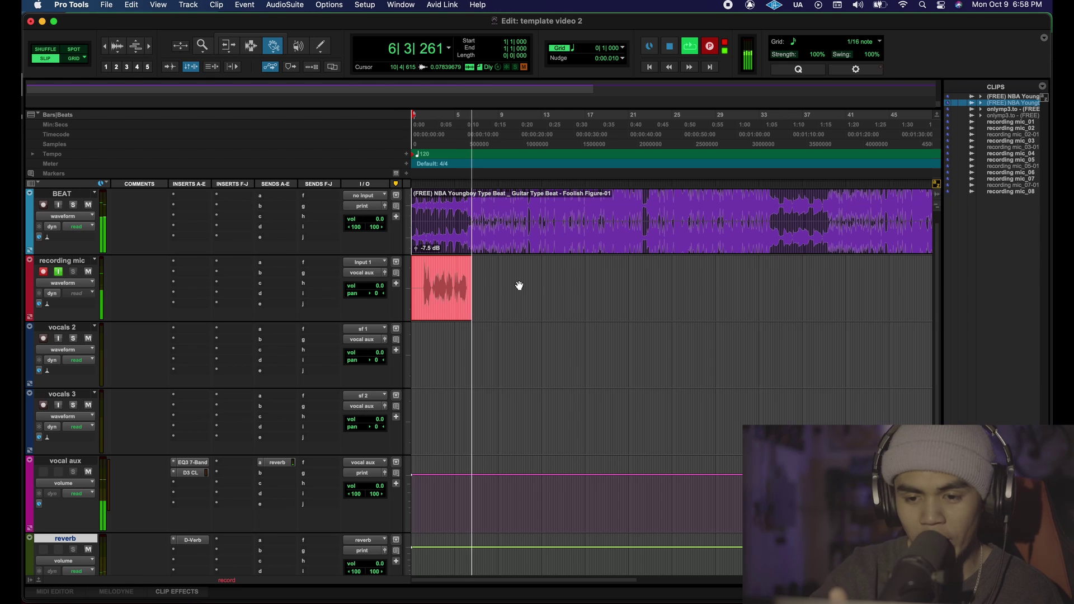
pyautogui.press('space')
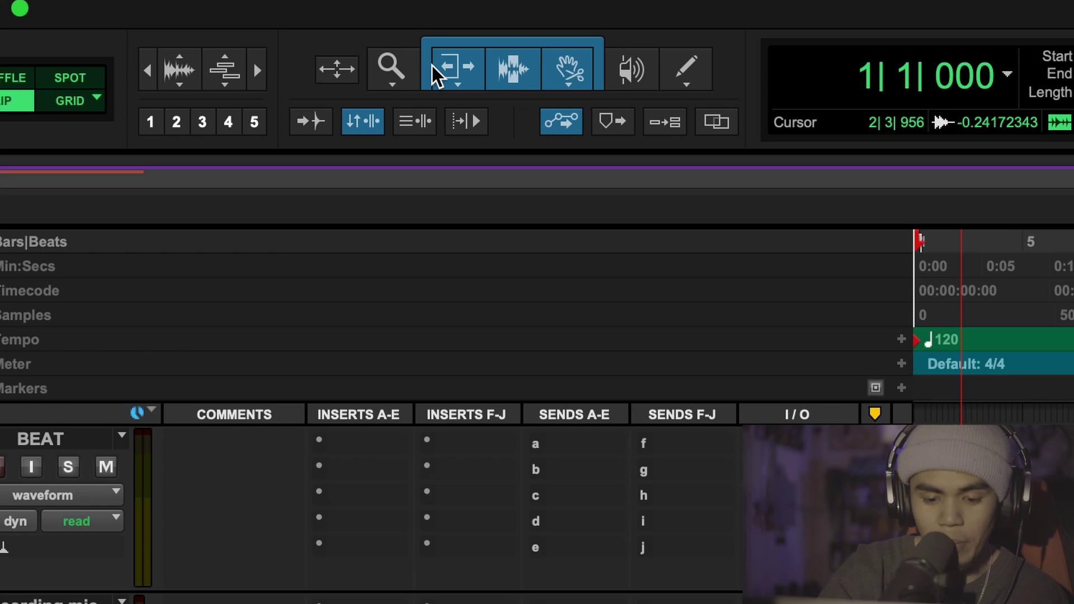
# Cycle through the Zoom, Trim, Selector and Grabber tools on the recording mic track.
pyautogui.click(212, 44)
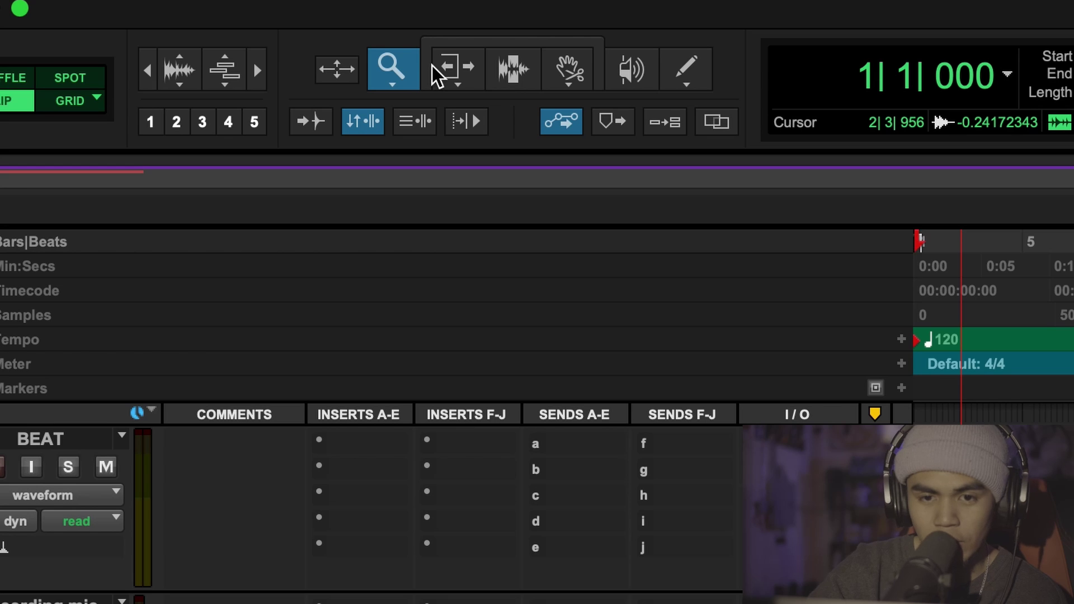
pyautogui.click(456, 68)
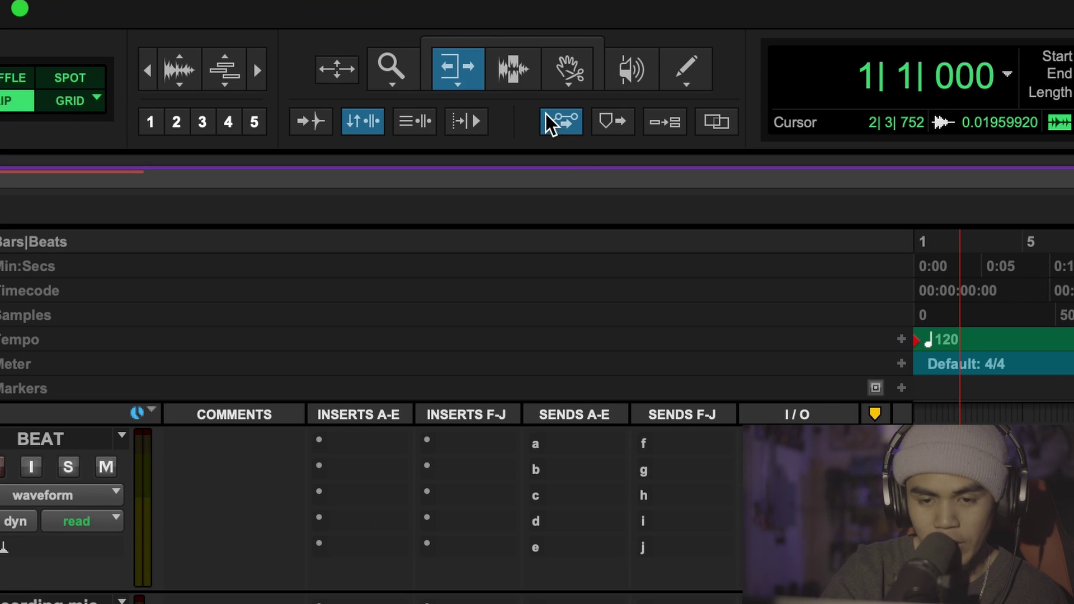
pyautogui.press('F7')
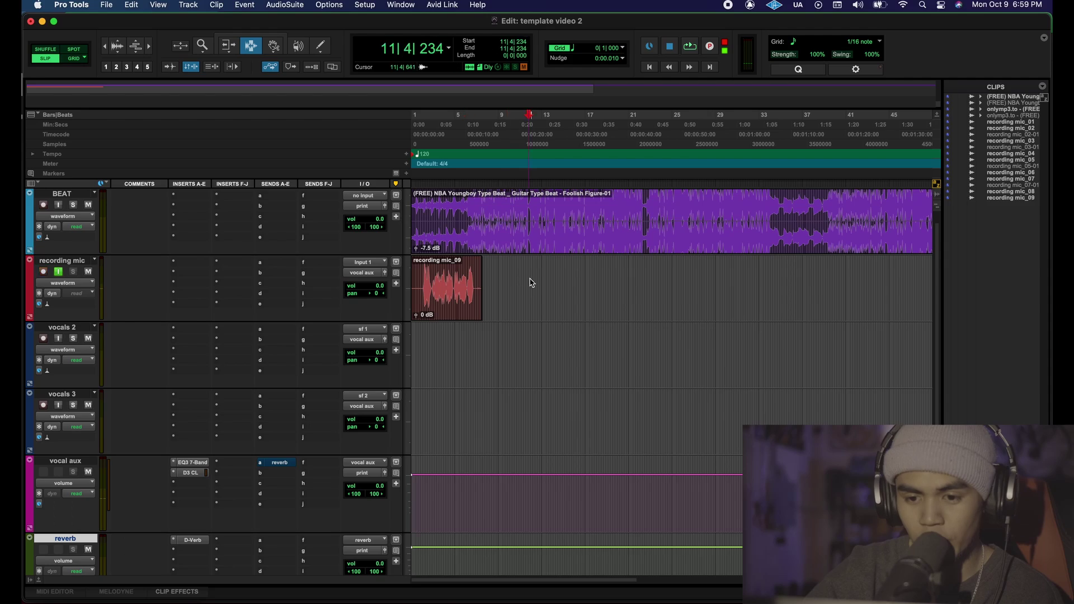
pyautogui.click(597, 278)
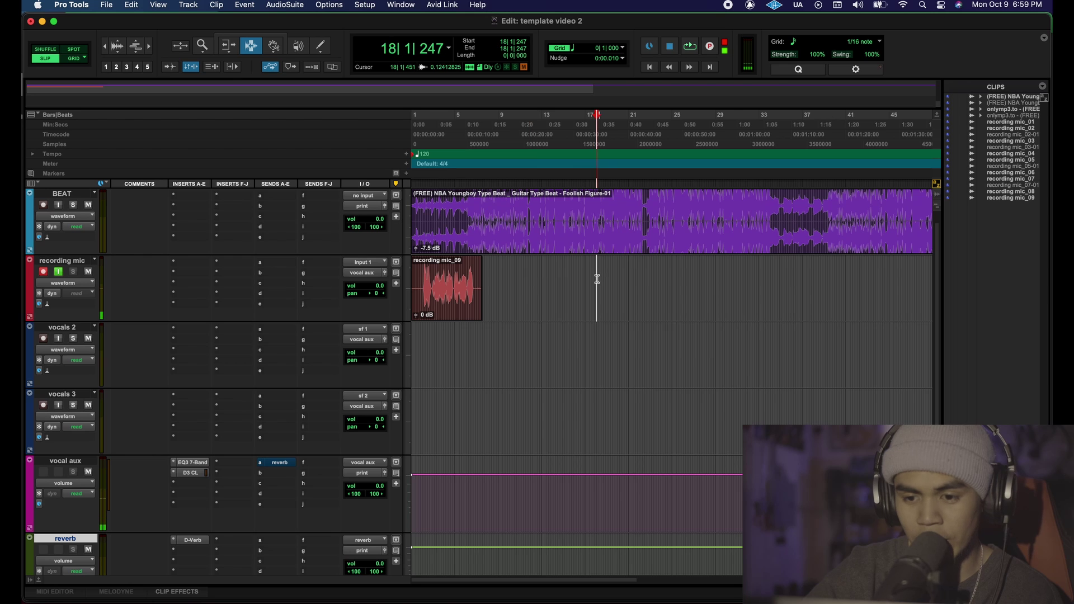
pyautogui.press('KP_1')
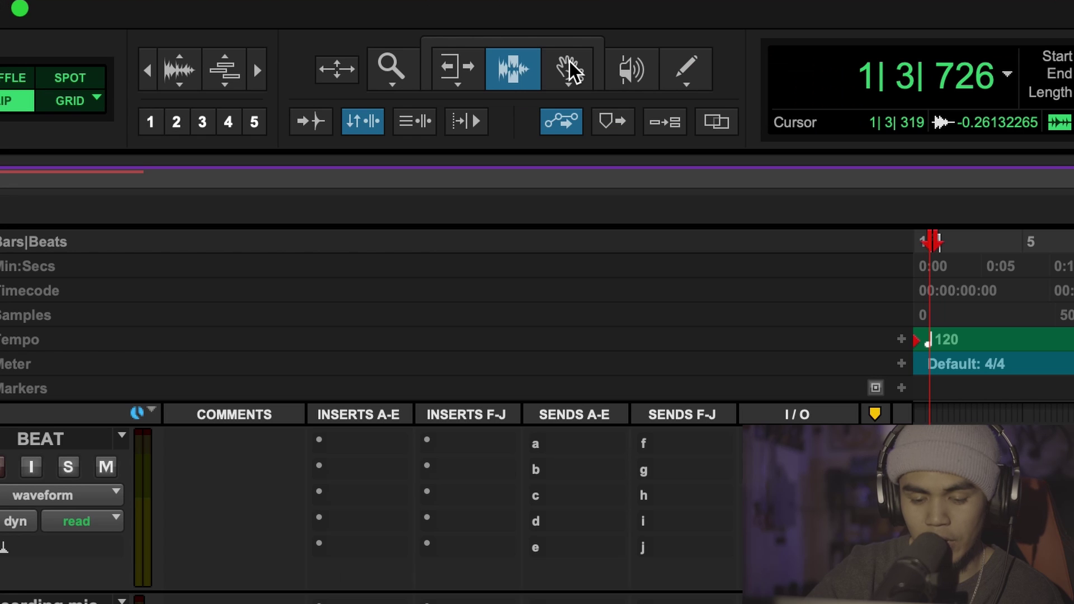
pyautogui.click(570, 63)
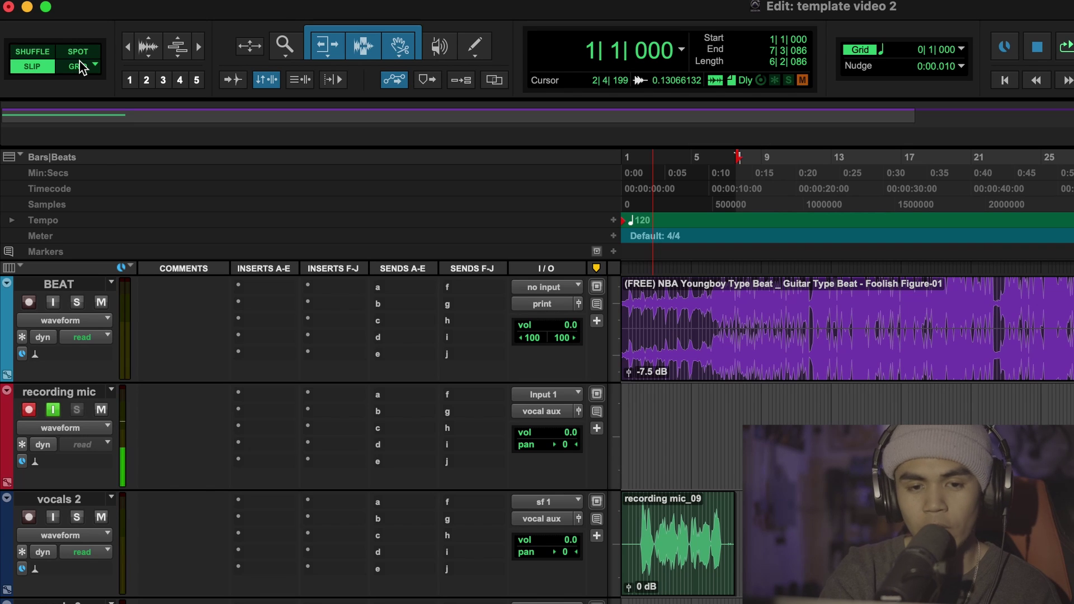
# Cycle through Shuffle, Spot and Grid edit modes, ending in Slip mode.
pyautogui.press('F1')
pyautogui.press('F2')
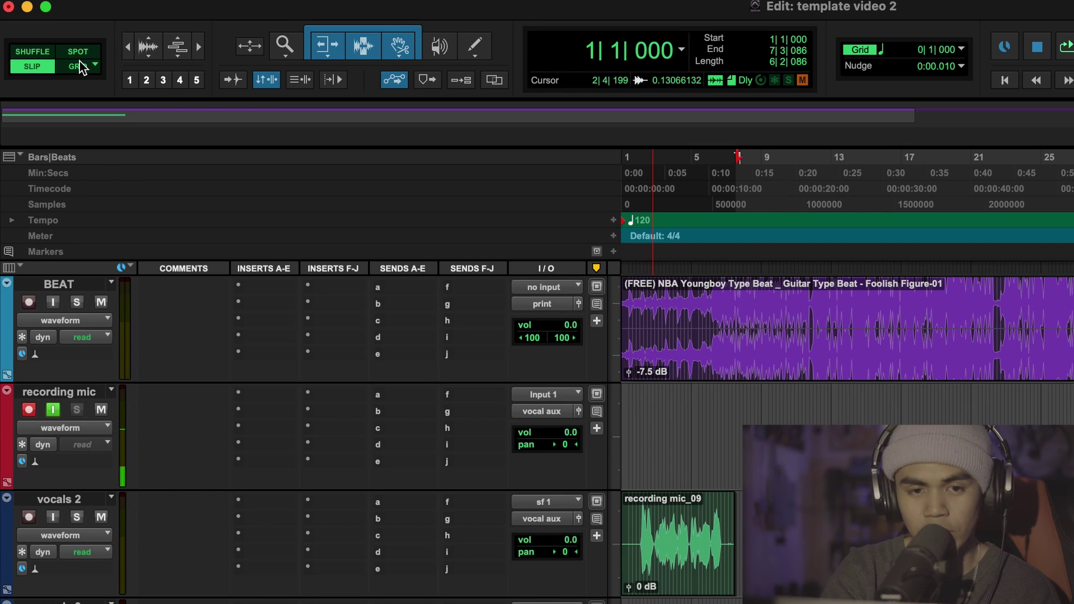
pyautogui.press('F3')
pyautogui.press('F4')
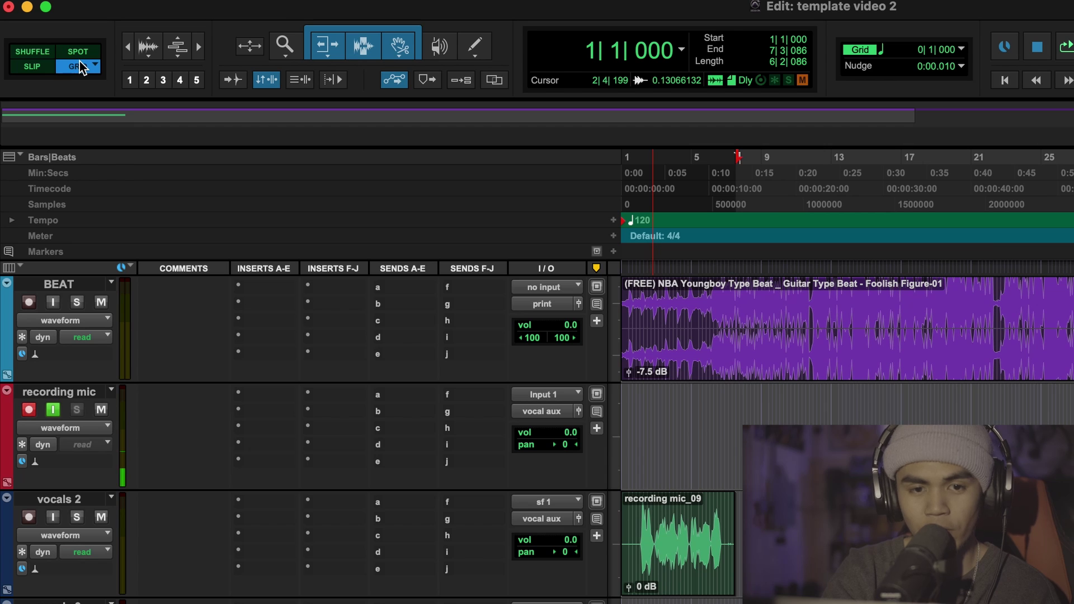
pyautogui.press('F2')
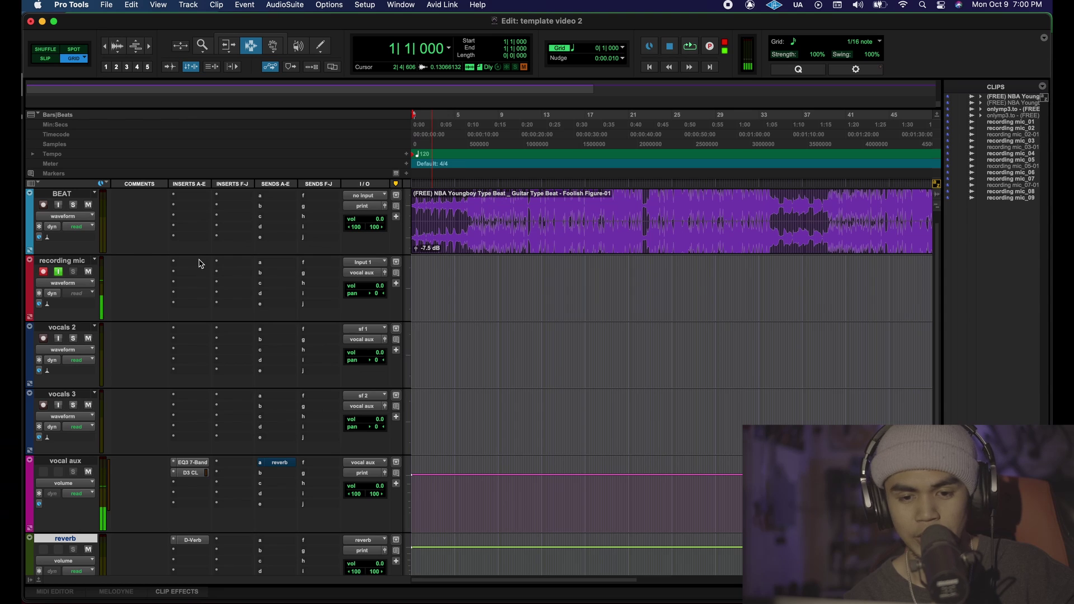
# Insert Waves Tune Real-Time (mono) on the recording mic track and move its window aside.
pyautogui.click(200, 263)
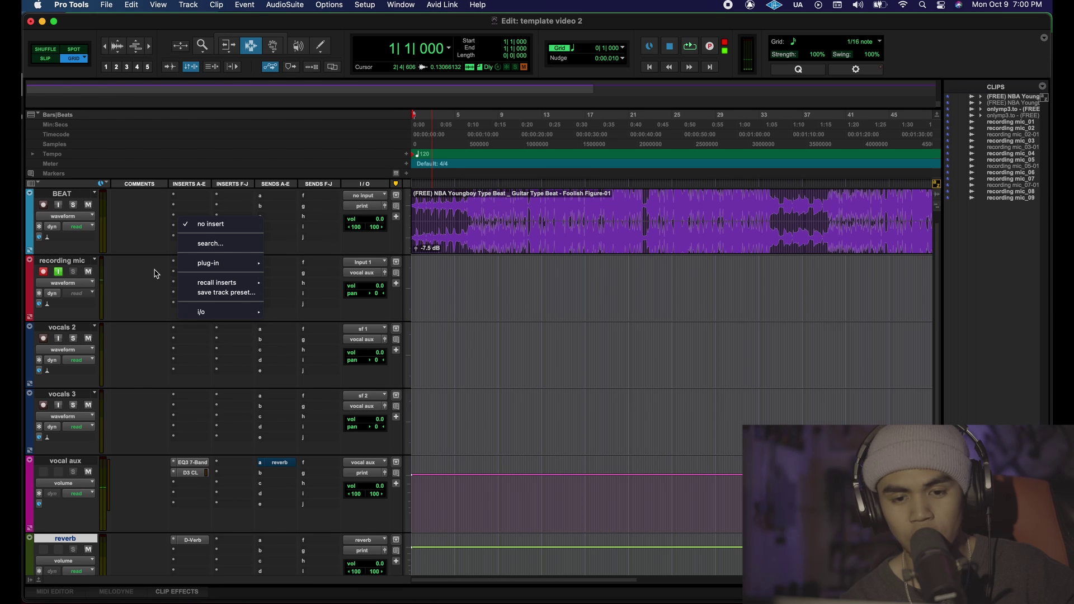
pyautogui.click(177, 272)
pyautogui.click(170, 223)
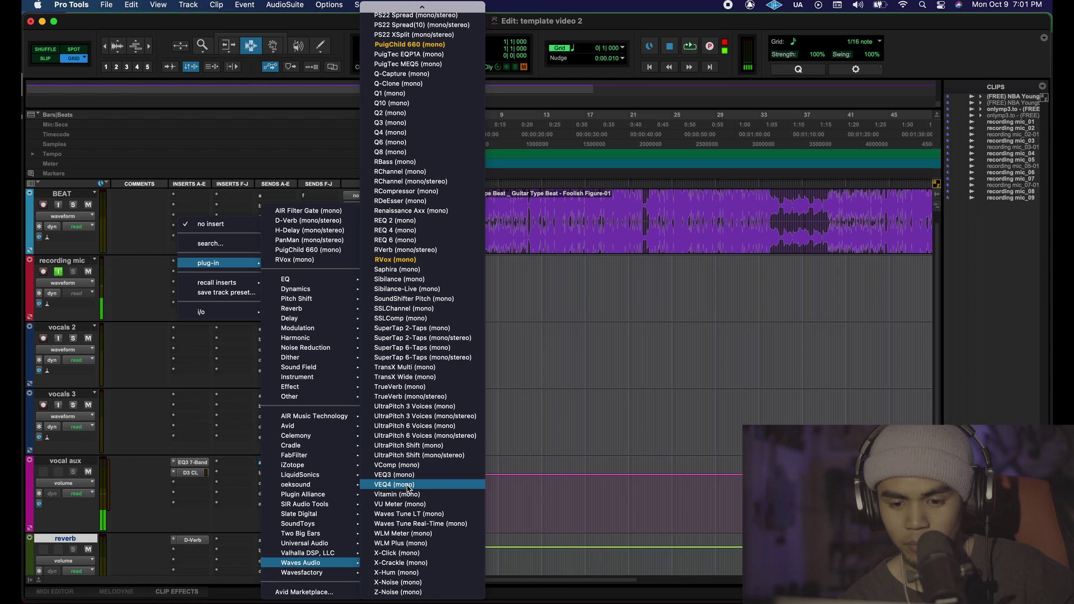
pyautogui.click(415, 524)
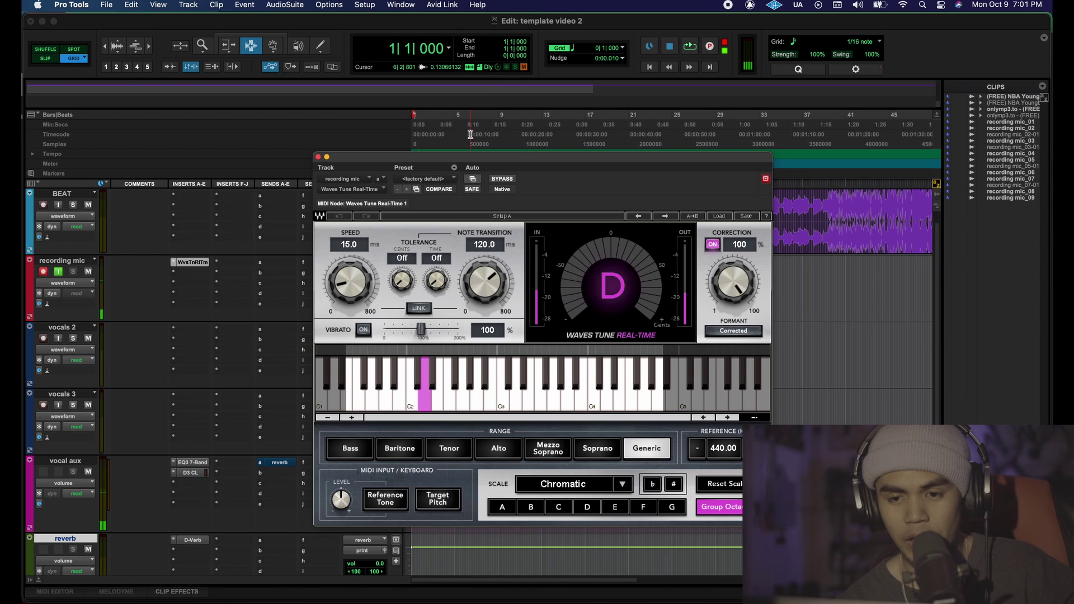
pyautogui.moveTo(352, 228); pyautogui.dragTo(501, 277)
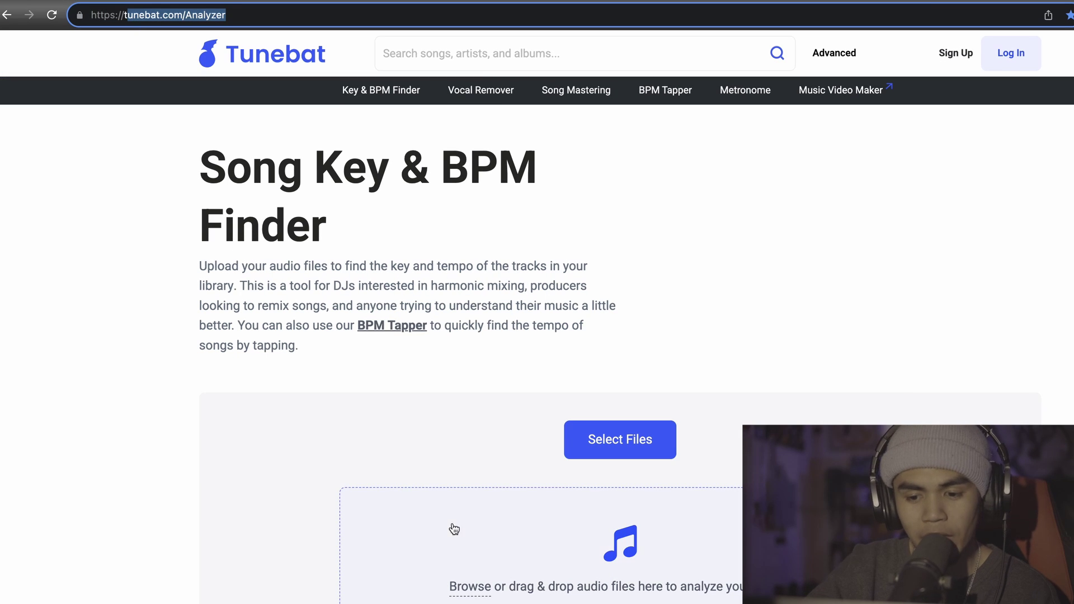
# Check Tunebat's E♭ minor, 87 BPM result and edit the session's 120 BPM starting tempo.
pyautogui.click(497, 464)
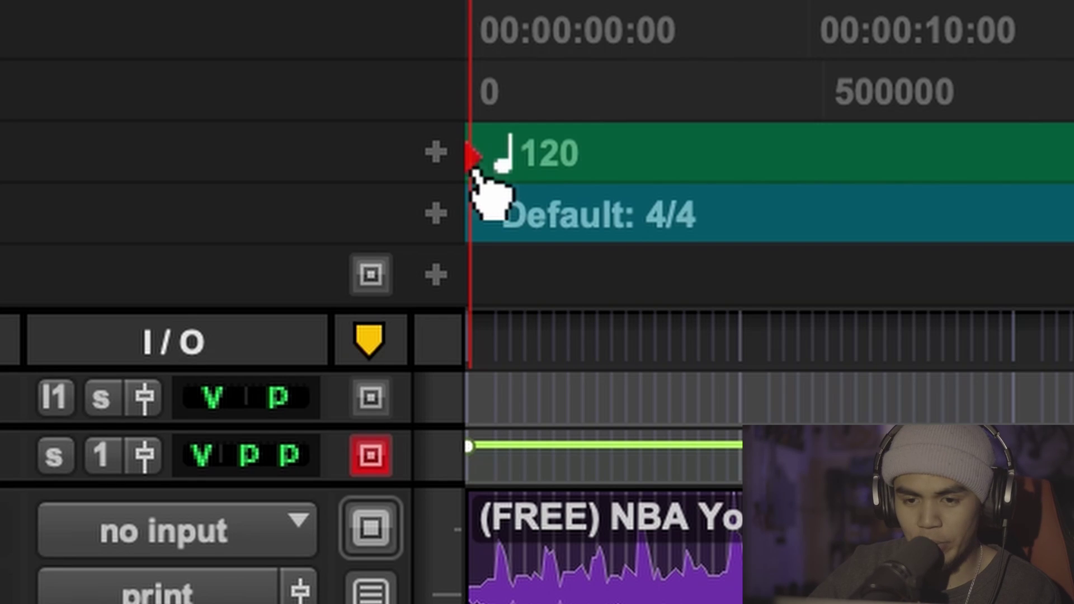
pyautogui.doubleClick(473, 160)
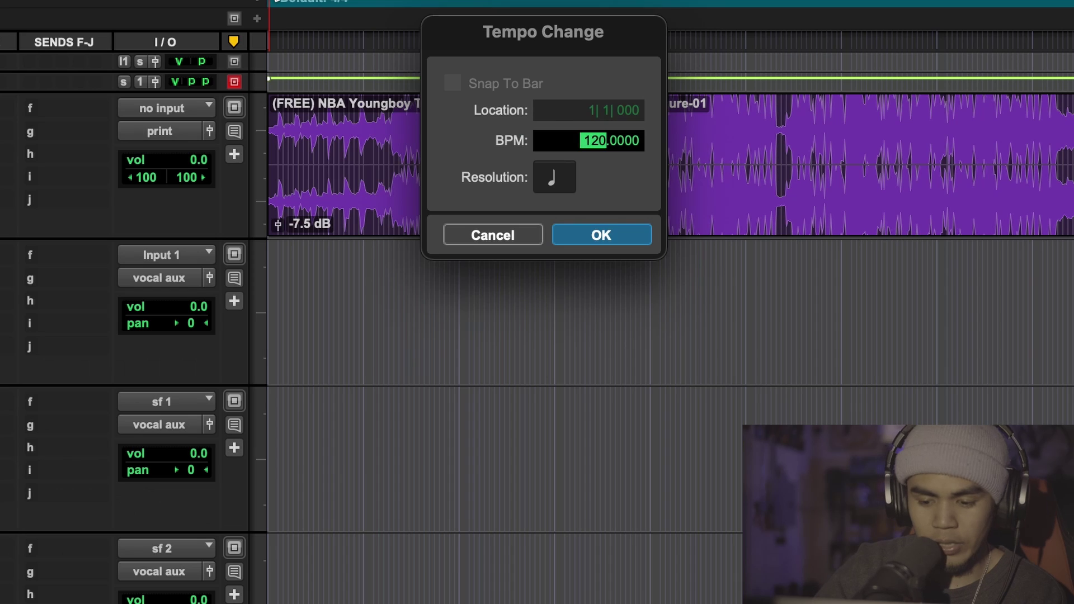
# Set the session tempo to 87 BPM and the auto-tune key to E♭ Natural Minor.
pyautogui.press('Return')
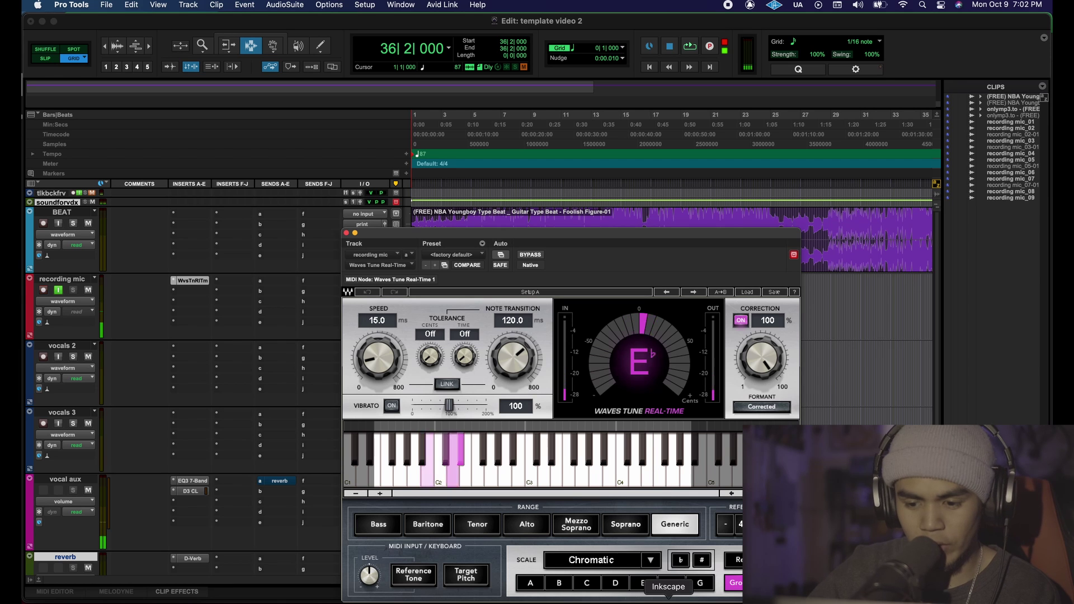
pyautogui.click(654, 584)
pyautogui.click(650, 560)
pyautogui.click(688, 448)
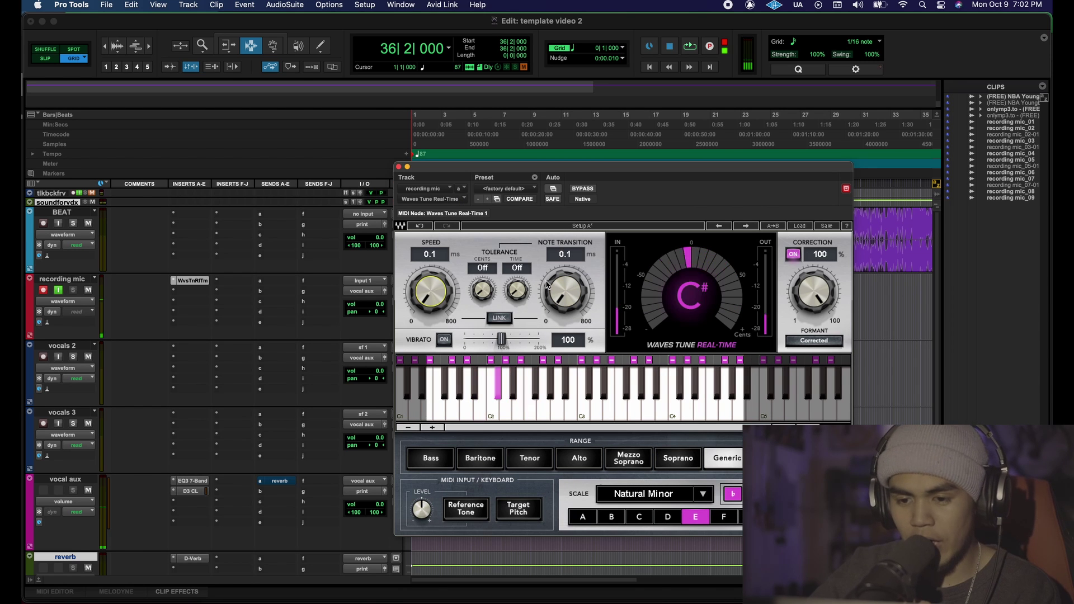
# Raise Waves Tune's note transition and speed to 97.2 ms, then close the plugin.
pyautogui.moveTo(565, 291); pyautogui.dragTo(565, 263)
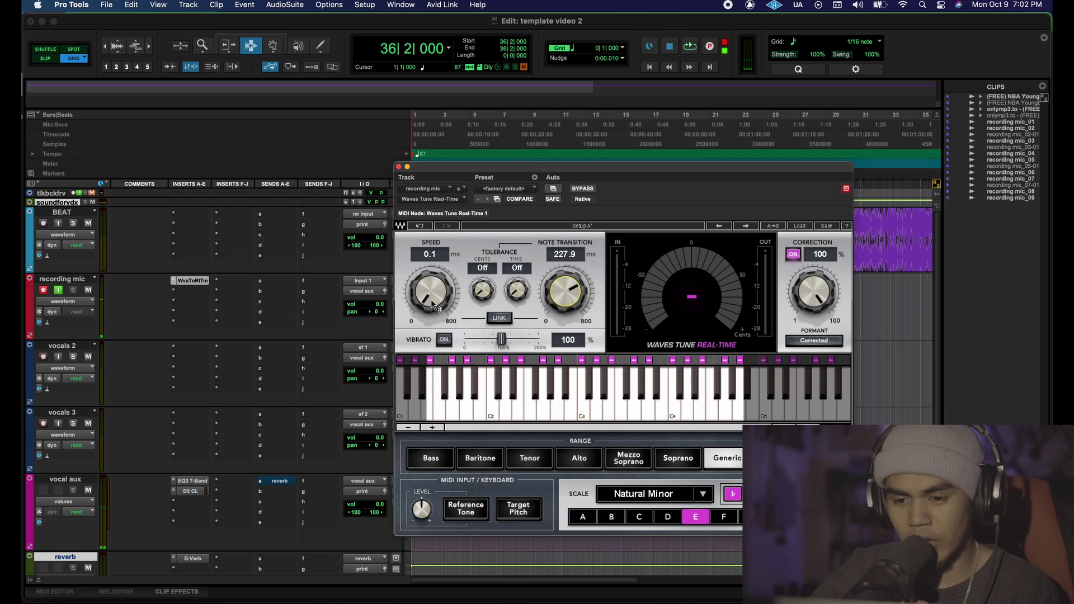
pyautogui.moveTo(430, 300)
pyautogui.mouseDown()
pyautogui.moveTo(431, 282)
pyautogui.moveTo(432, 304)
pyautogui.mouseUp()
pyautogui.click(192, 280)
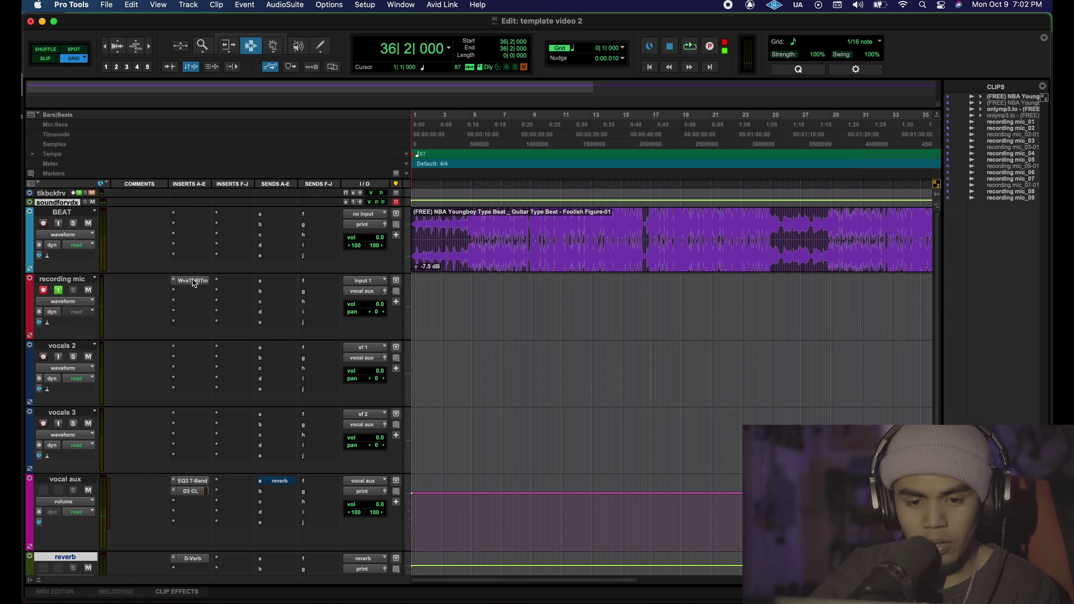
pyautogui.rightClick(193, 282)
# Bypass Waves Tune on recording mic and copy the insert onto vocals 2 and vocals 3.
pyautogui.click(193, 283)
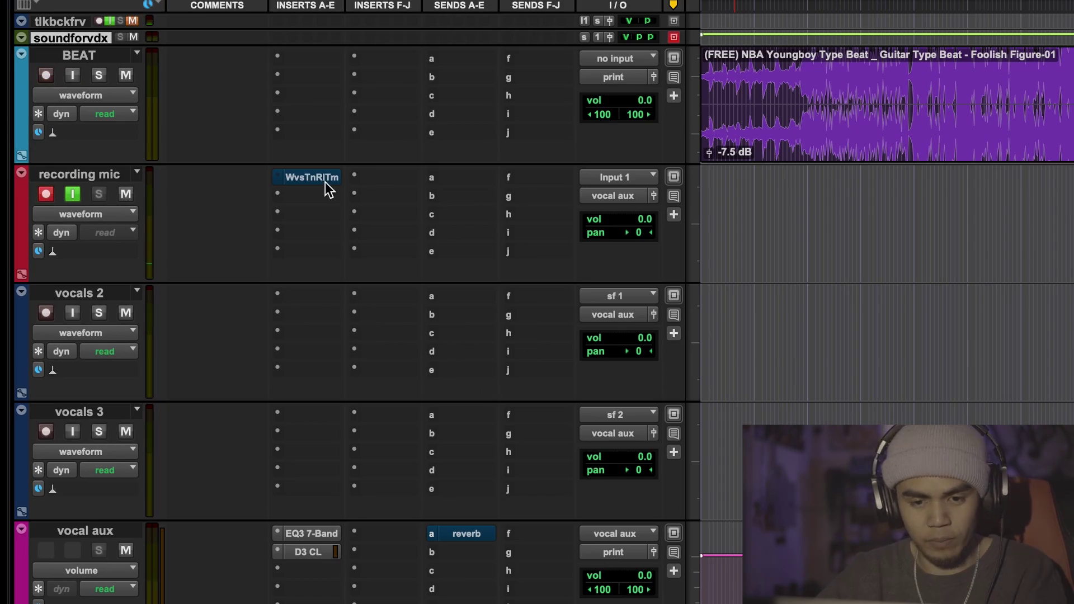
pyautogui.moveTo(355, 107); pyautogui.dragTo(349, 248)
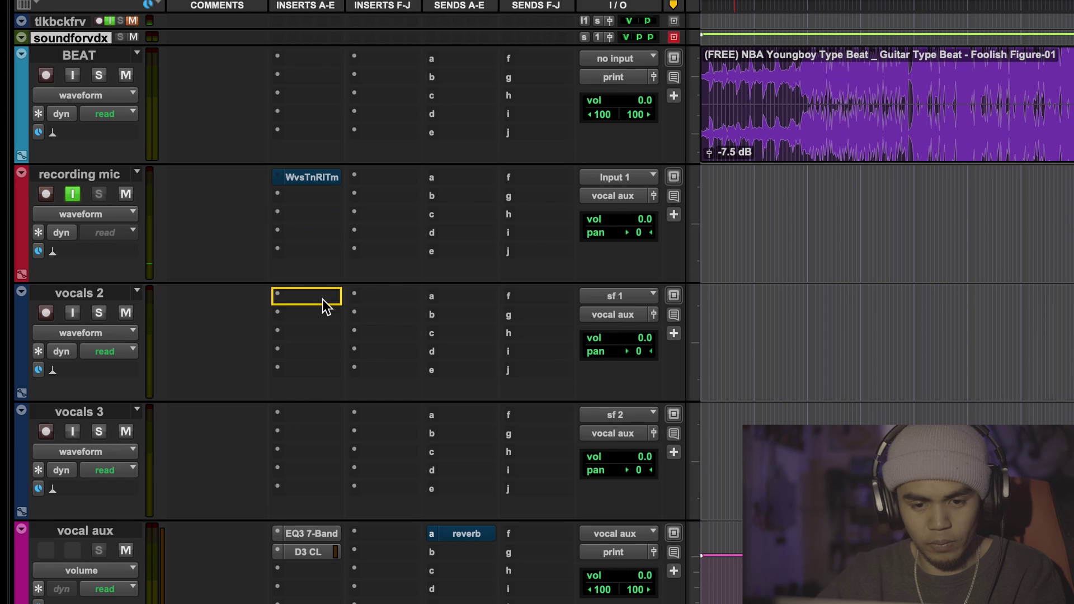
pyautogui.moveTo(325, 307); pyautogui.dragTo(316, 417)
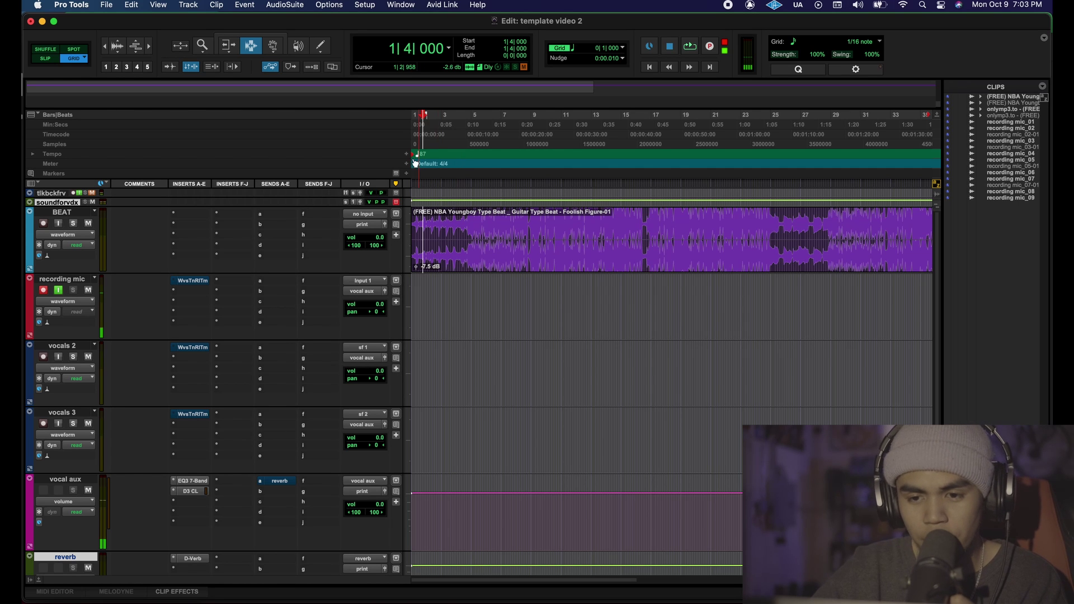
# Zoom in on the BEAT clip and set the insertion point at its first downbeat near 1|1|000.
pyautogui.press('super+bracketright')
pyautogui.click(598, 229)
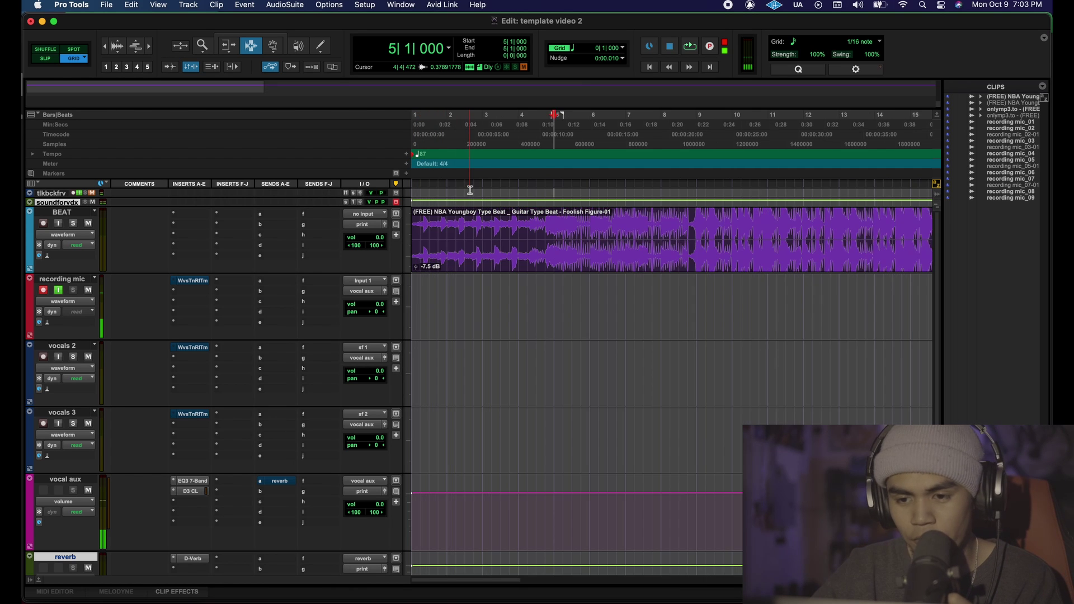
pyautogui.scroll(2, 598, 229)
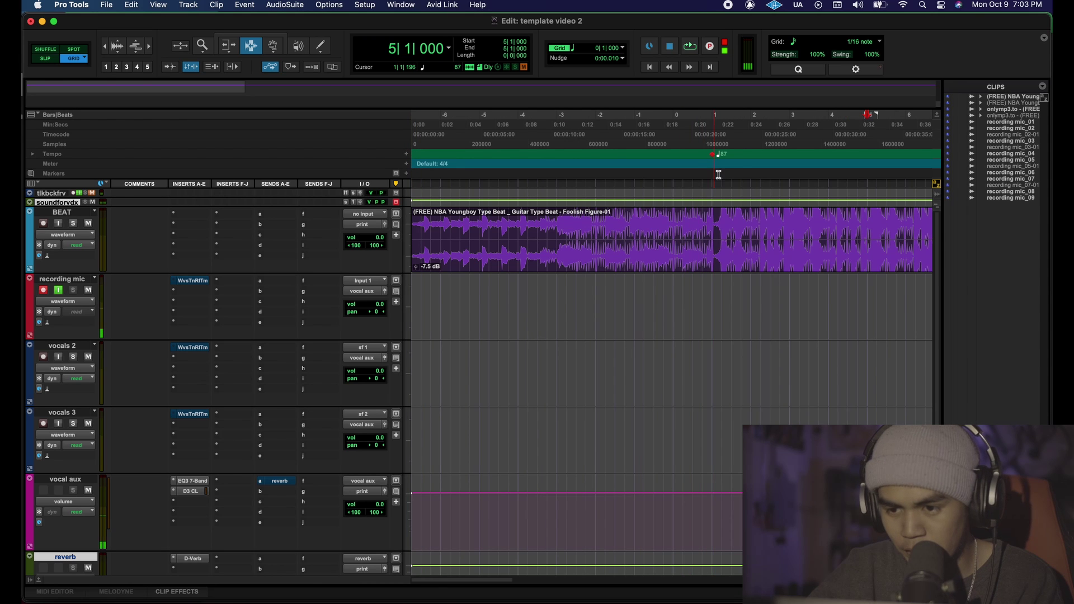
pyautogui.scroll(3, 744, 232)
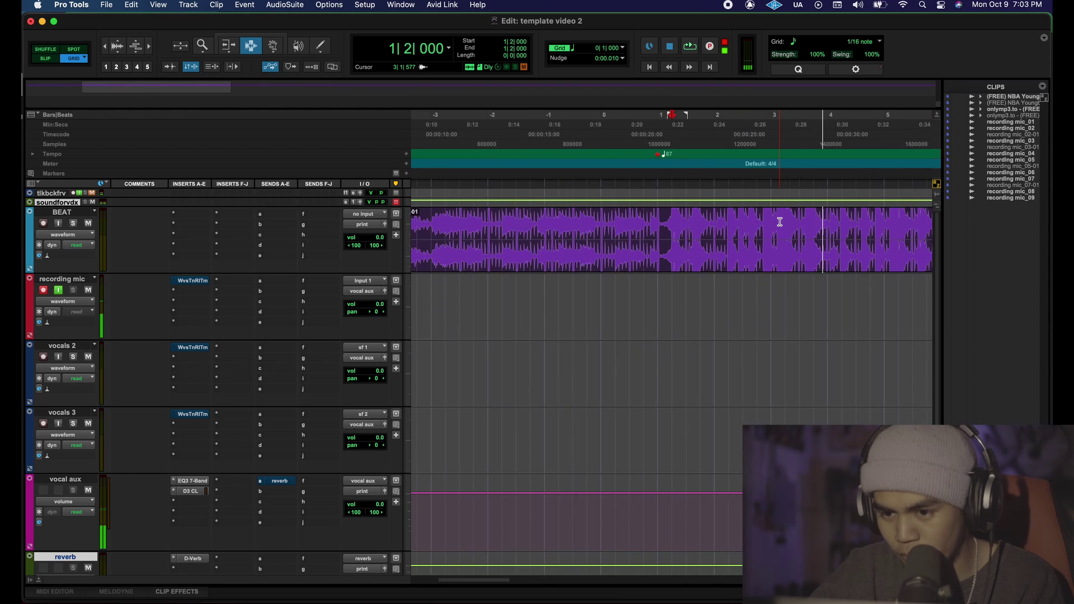
pyautogui.scroll(3, 780, 222)
pyautogui.click(745, 235)
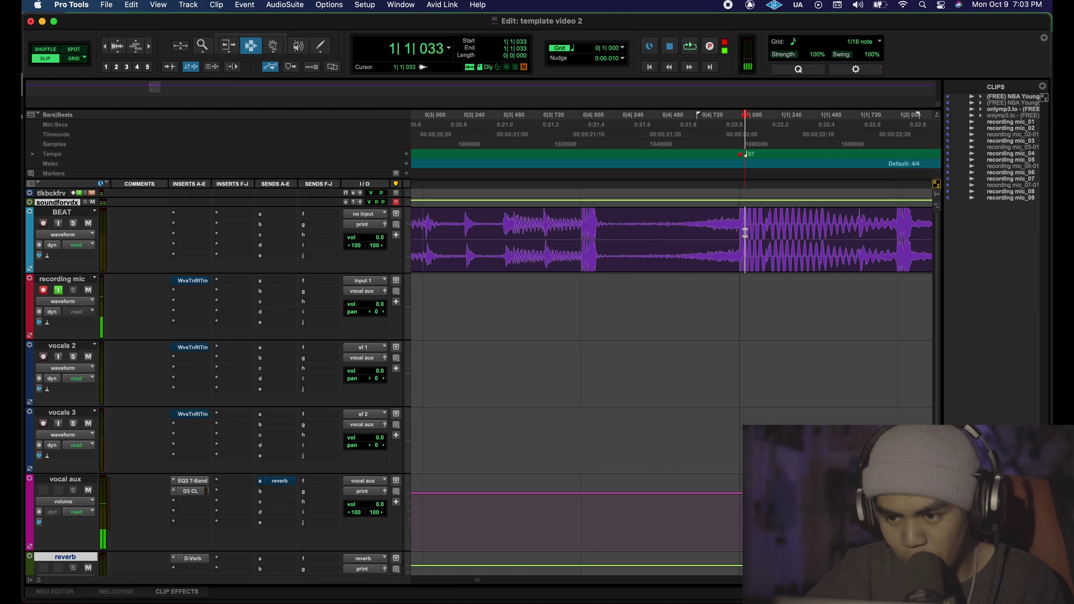
pyautogui.scroll(4, 744, 233)
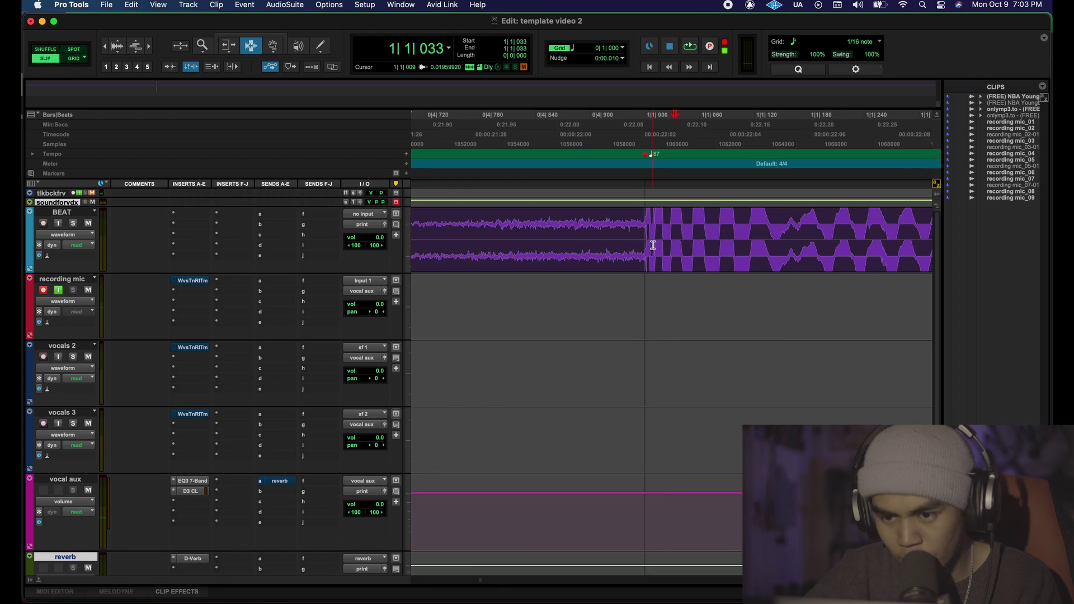
pyautogui.scroll(-10, 551, 233)
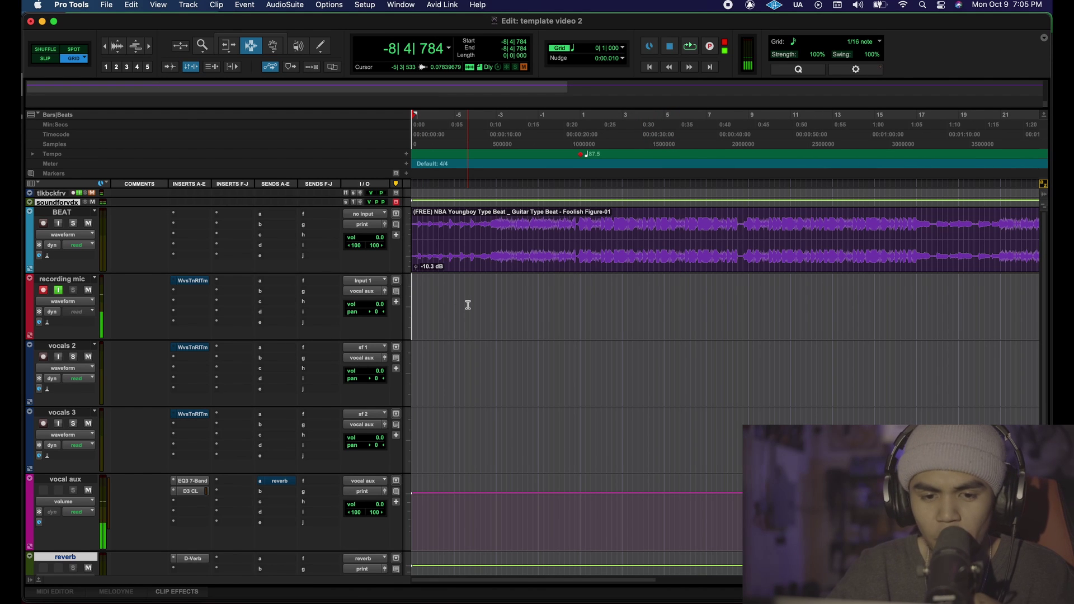
# Record a test take on recording mic, copy it onto vocals 2, then undo that edit.
pyautogui.press('space')
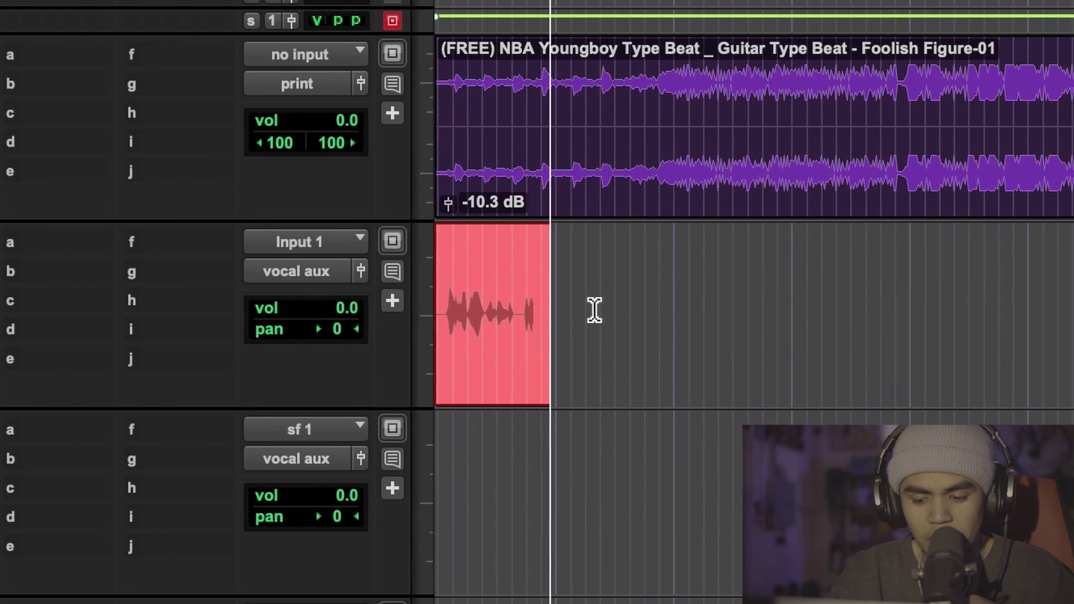
pyautogui.press('space')
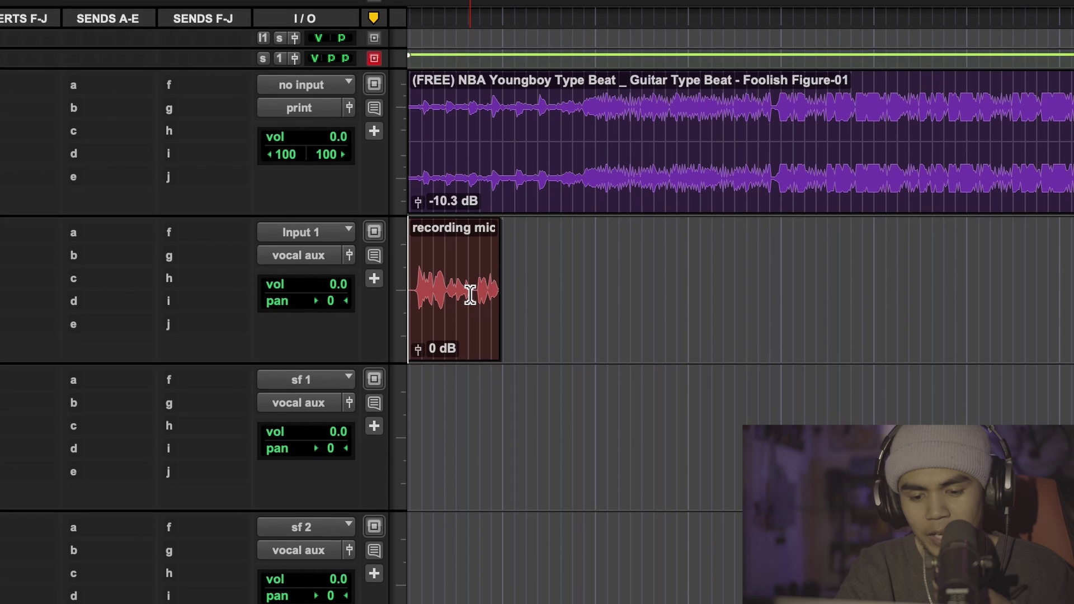
pyautogui.moveTo(471, 287); pyautogui.dragTo(468, 393)
pyautogui.moveTo(468, 355); pyautogui.dragTo(470, 364)
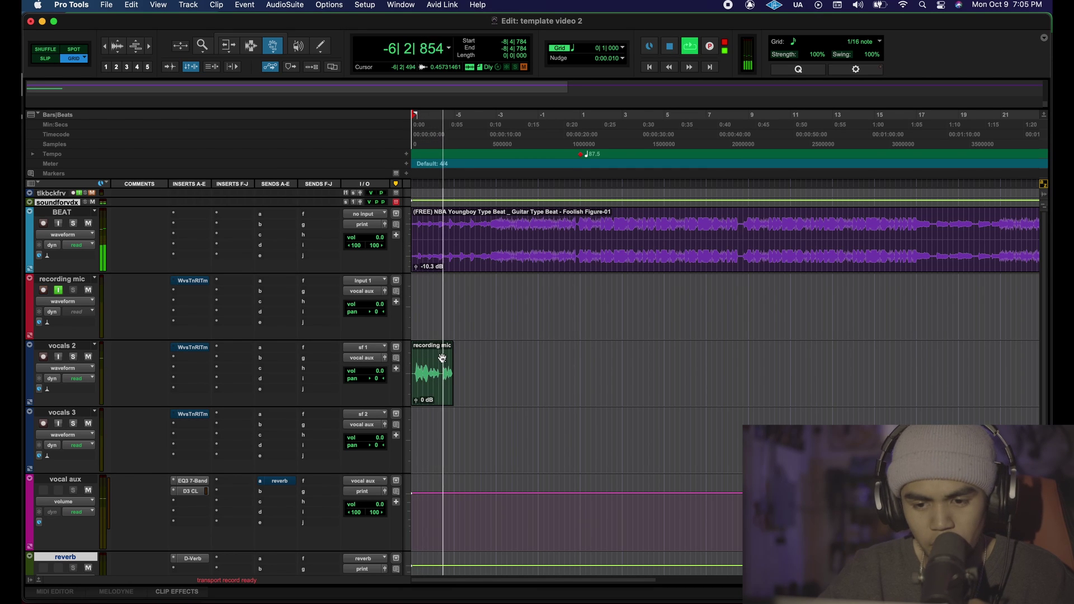
pyautogui.press('space')
pyautogui.press('super+z')
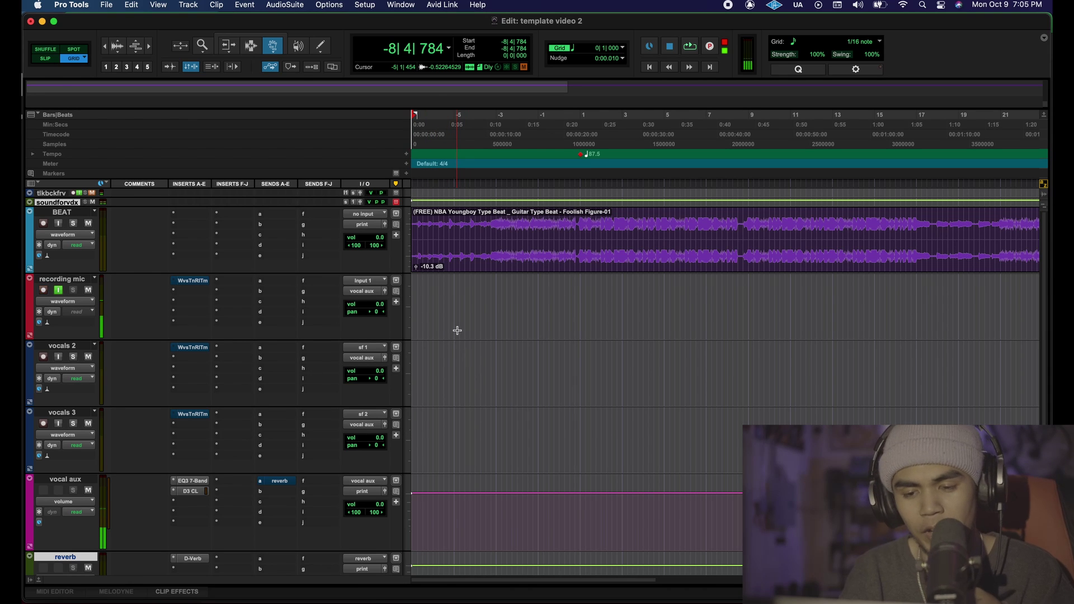
# Restore the vocals 2 take, then record a take from -6|2|000 and move it to vocals 3.
pyautogui.press('super+shift+z')
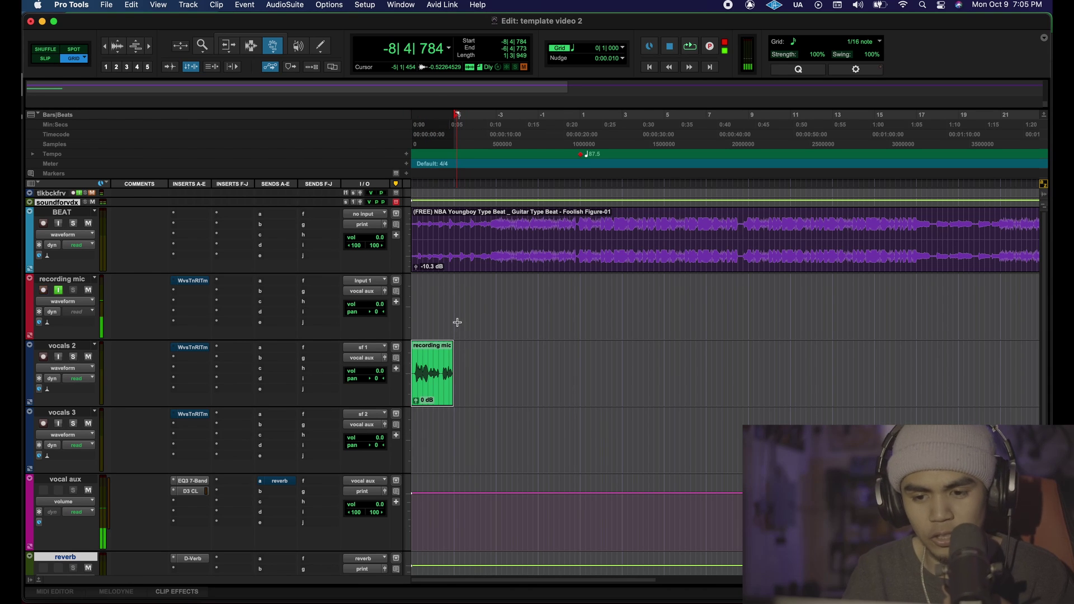
pyautogui.click(438, 139)
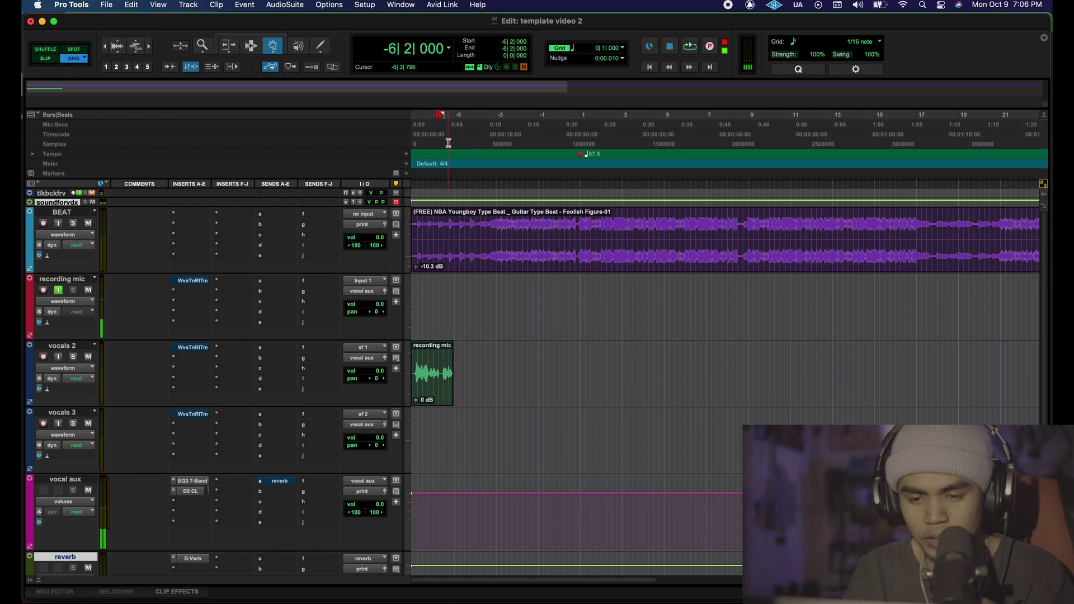
pyautogui.press('super+space')
pyautogui.press('space')
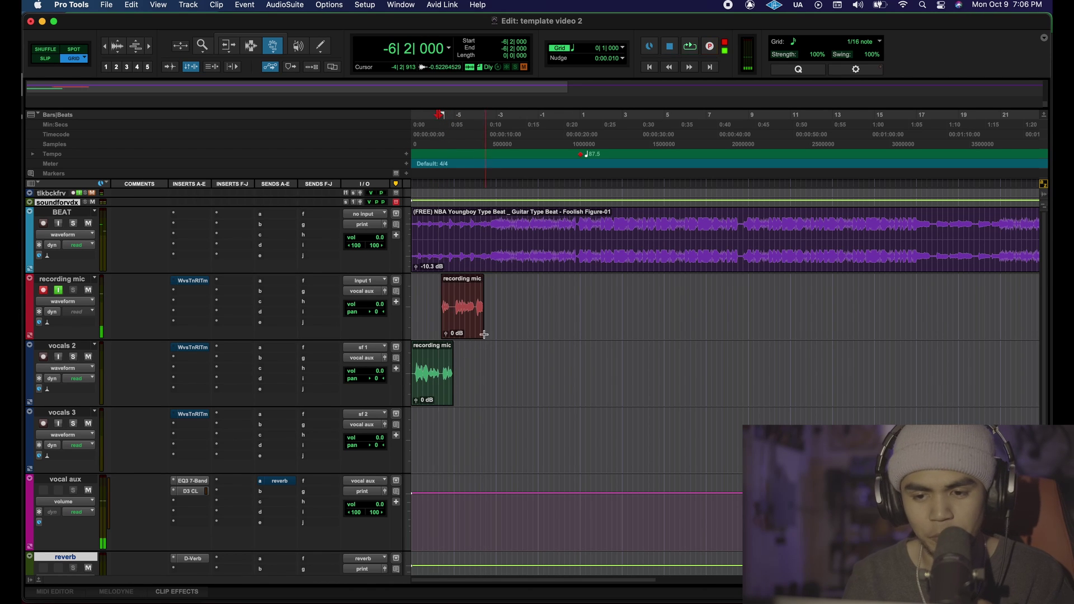
pyautogui.moveTo(462, 291); pyautogui.dragTo(460, 459)
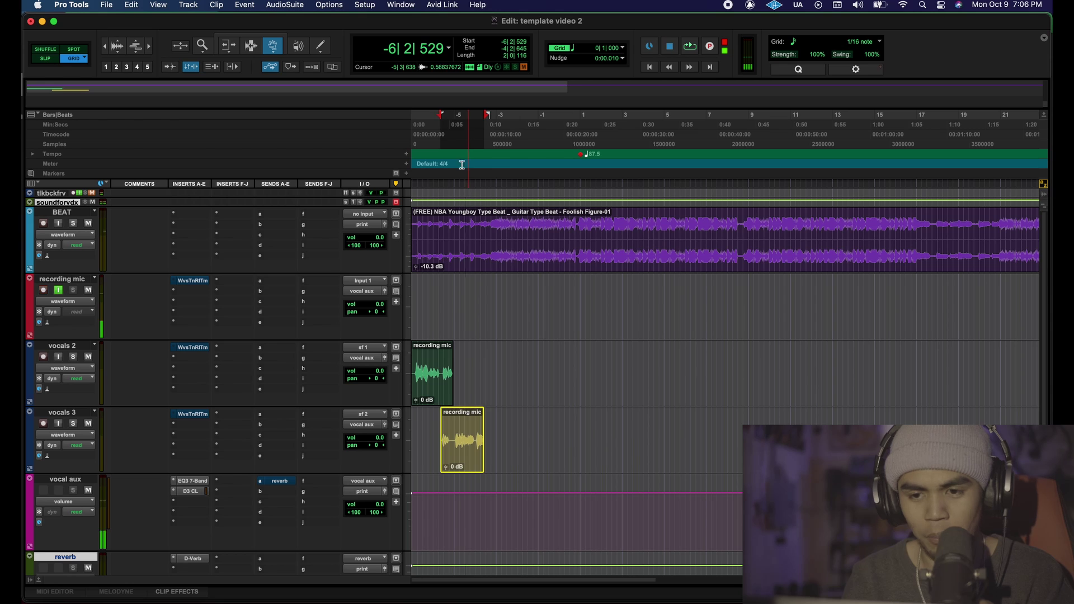
# Record a third take from -5|3|000, then select all clips and zoom out to the whole song.
pyautogui.click(467, 136)
pyautogui.press('super+space')
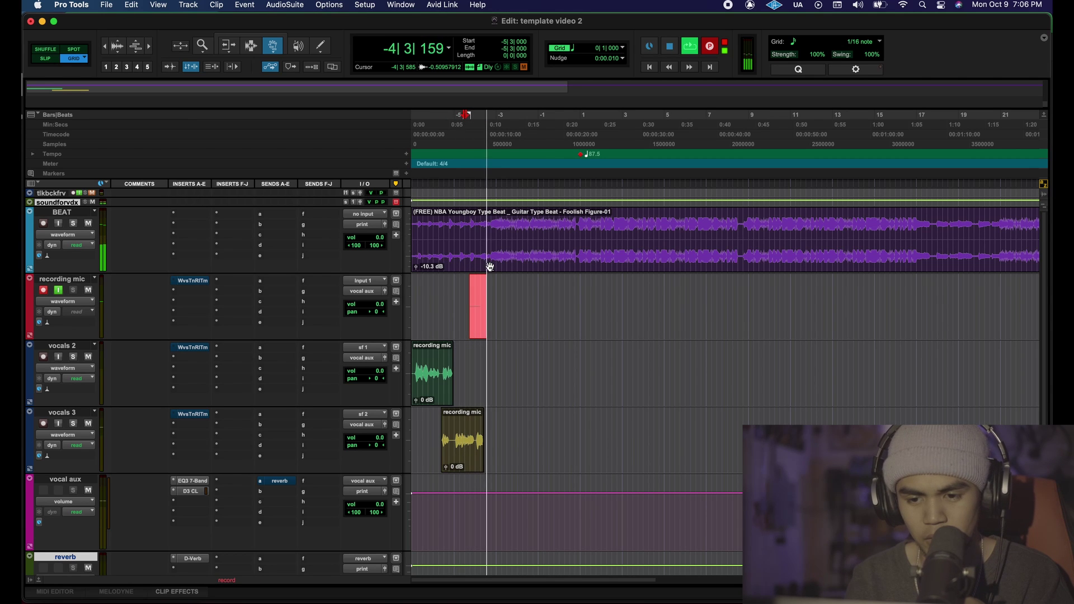
pyautogui.press('space')
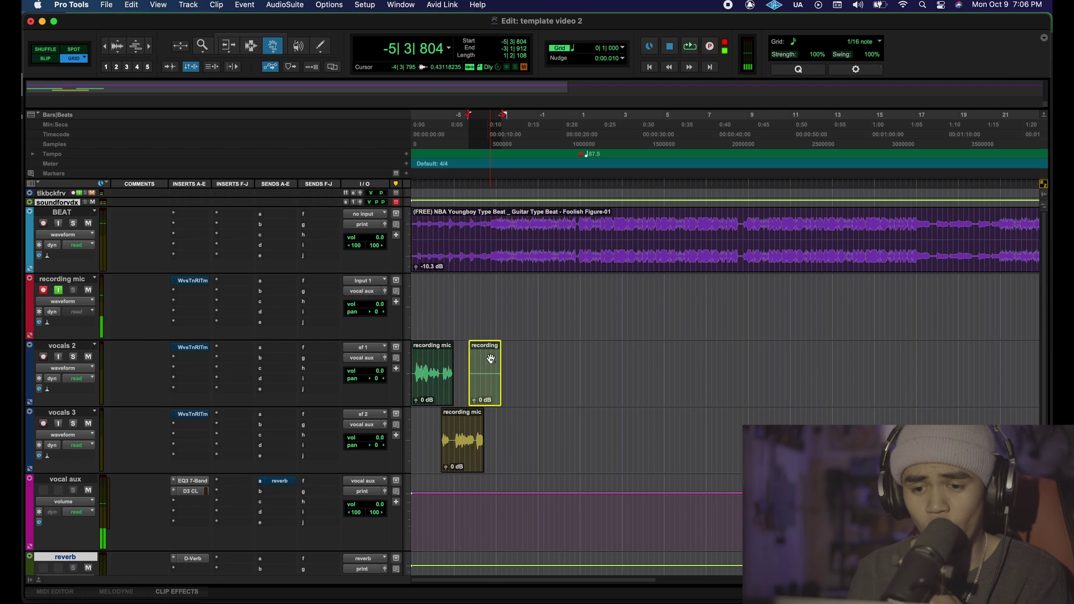
pyautogui.hscroll(3, 490, 358)
pyautogui.hscroll(-3, 491, 358)
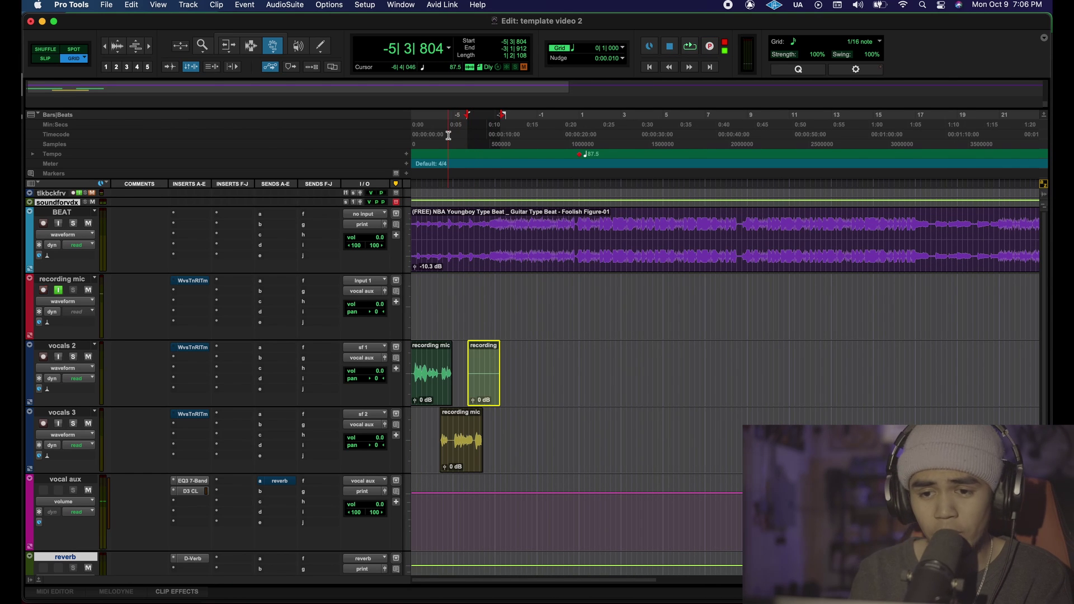
pyautogui.press('super+a')
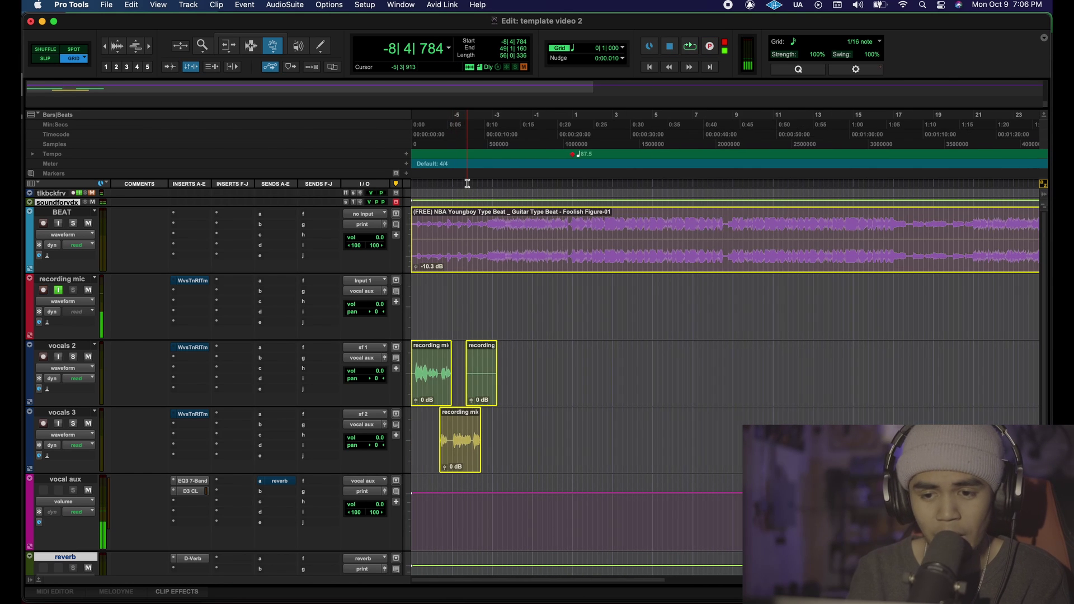
pyautogui.press('super+bracketleft')
# Open the Bounce Mix dialog from the File menu, then bring up the File menu again.
pyautogui.click(106, 5)
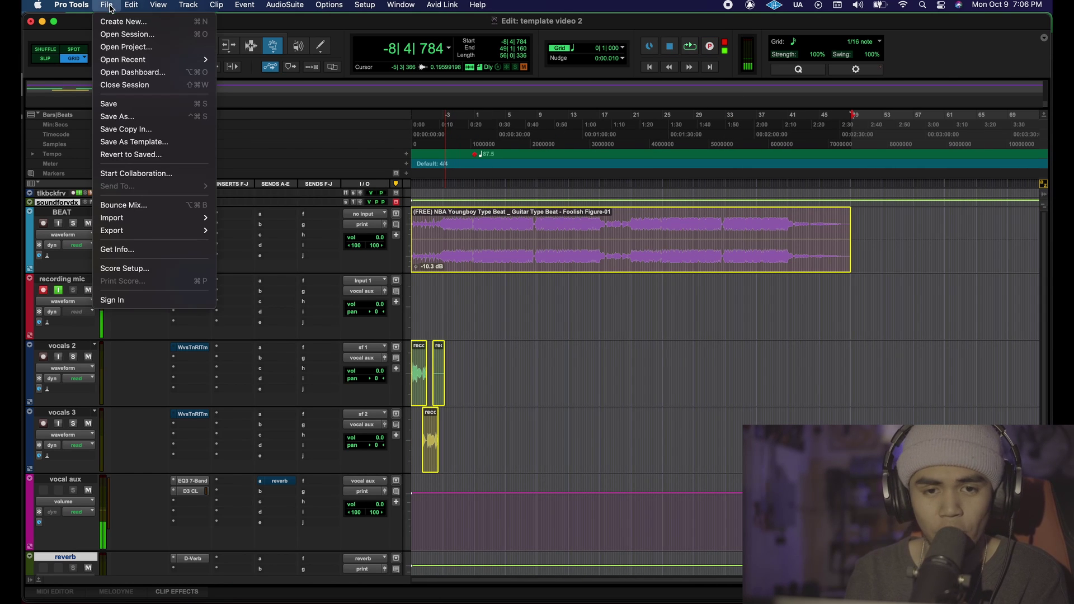
pyautogui.click(134, 206)
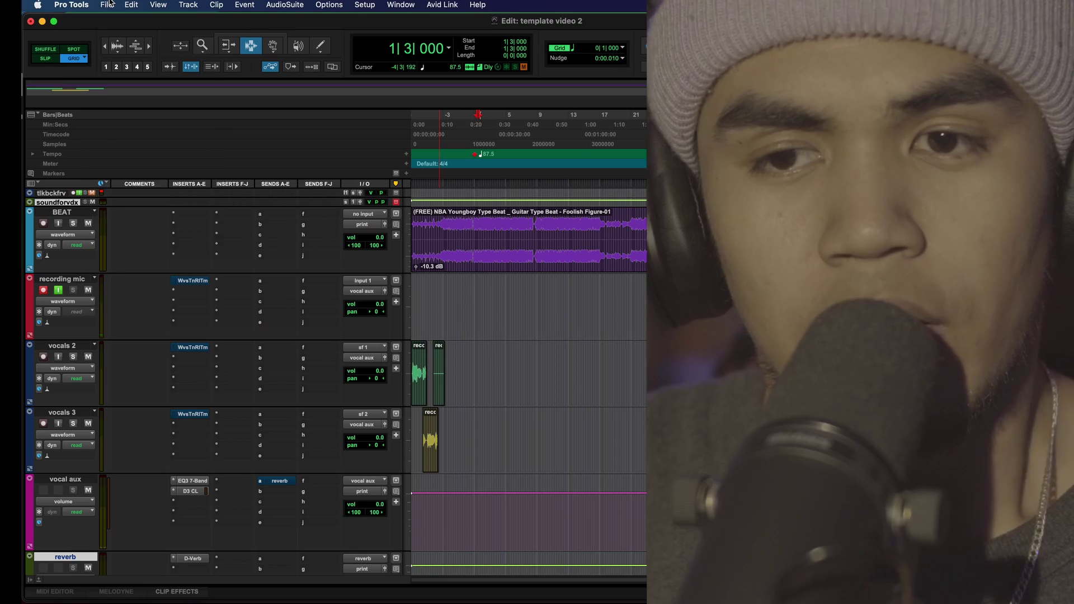
pyautogui.click(108, 4)
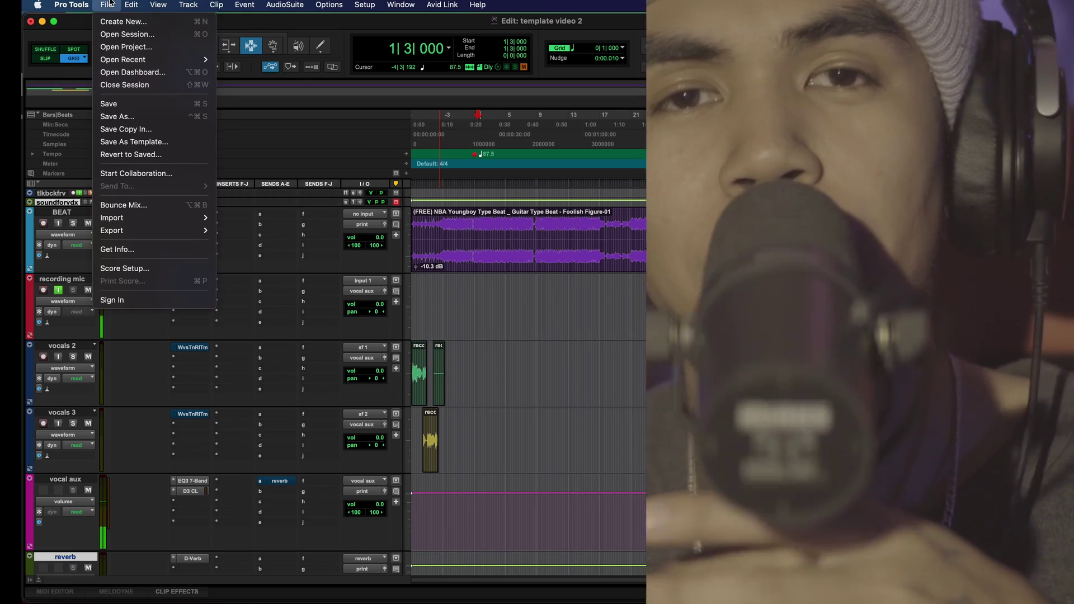